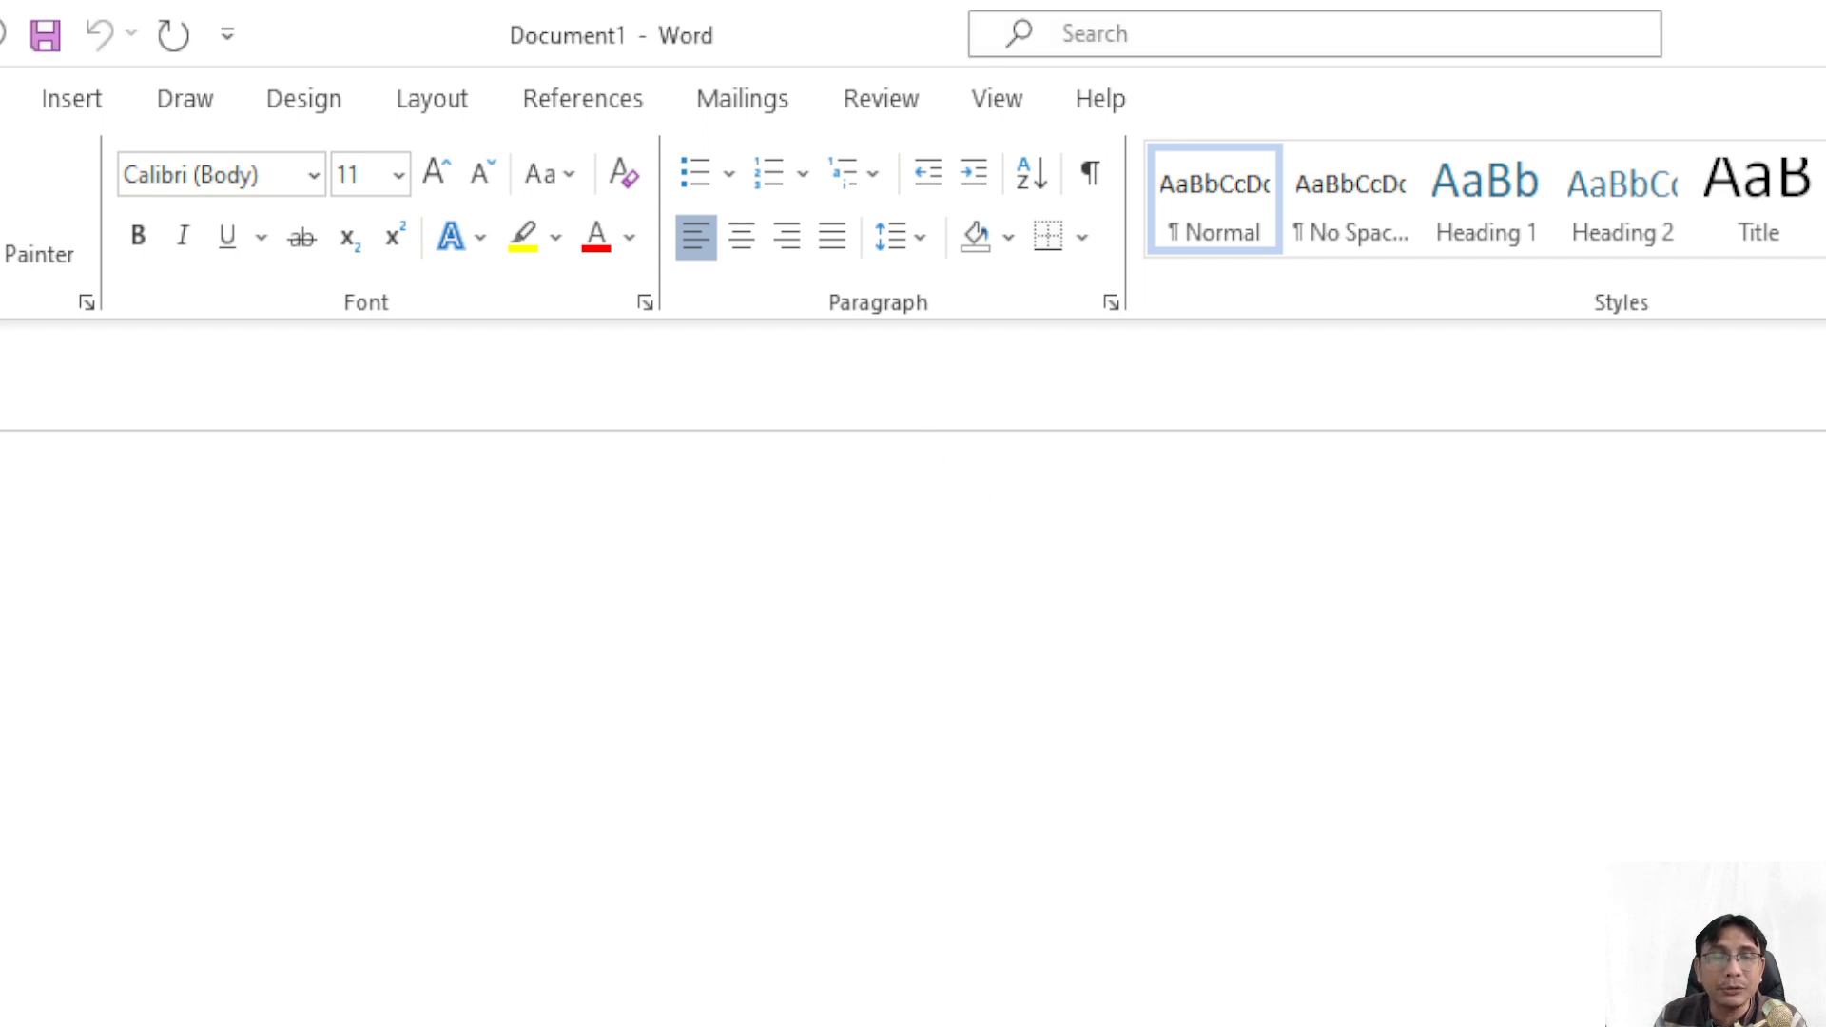
Step: Open the Source Manager for the document's citation sources
left_click(619, 111)
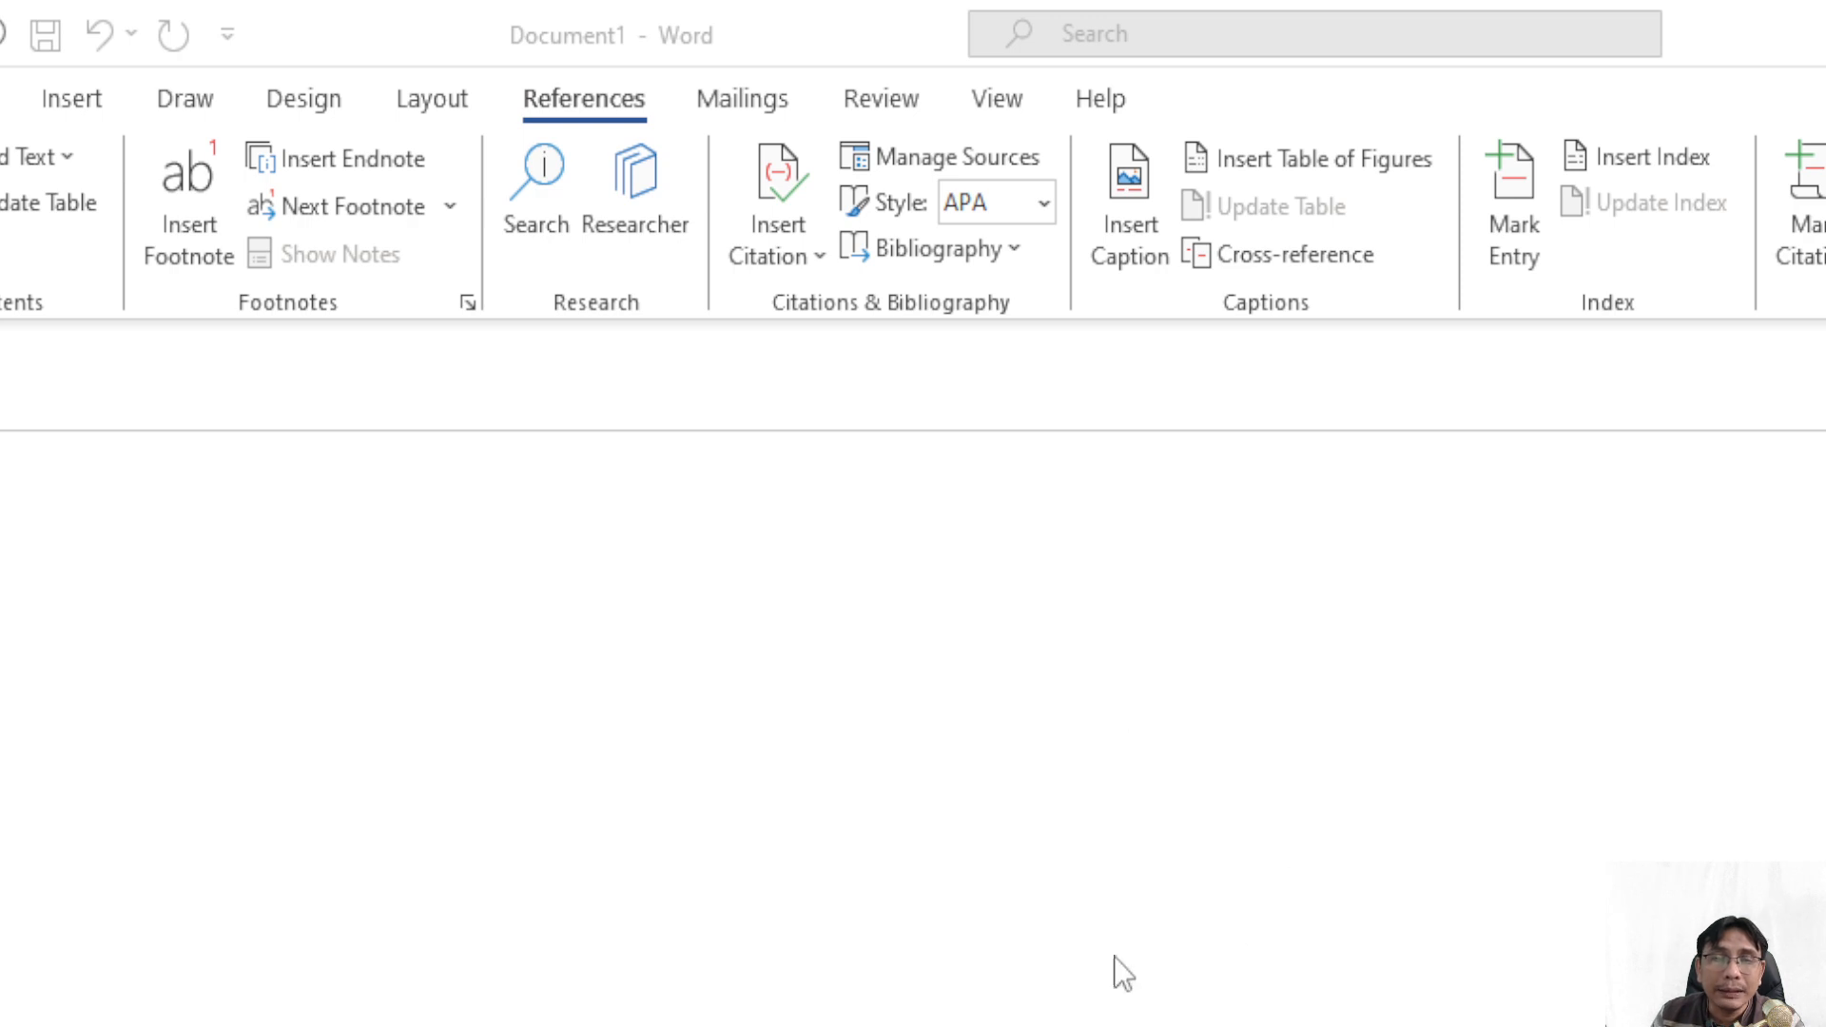
key("alt+Tab")
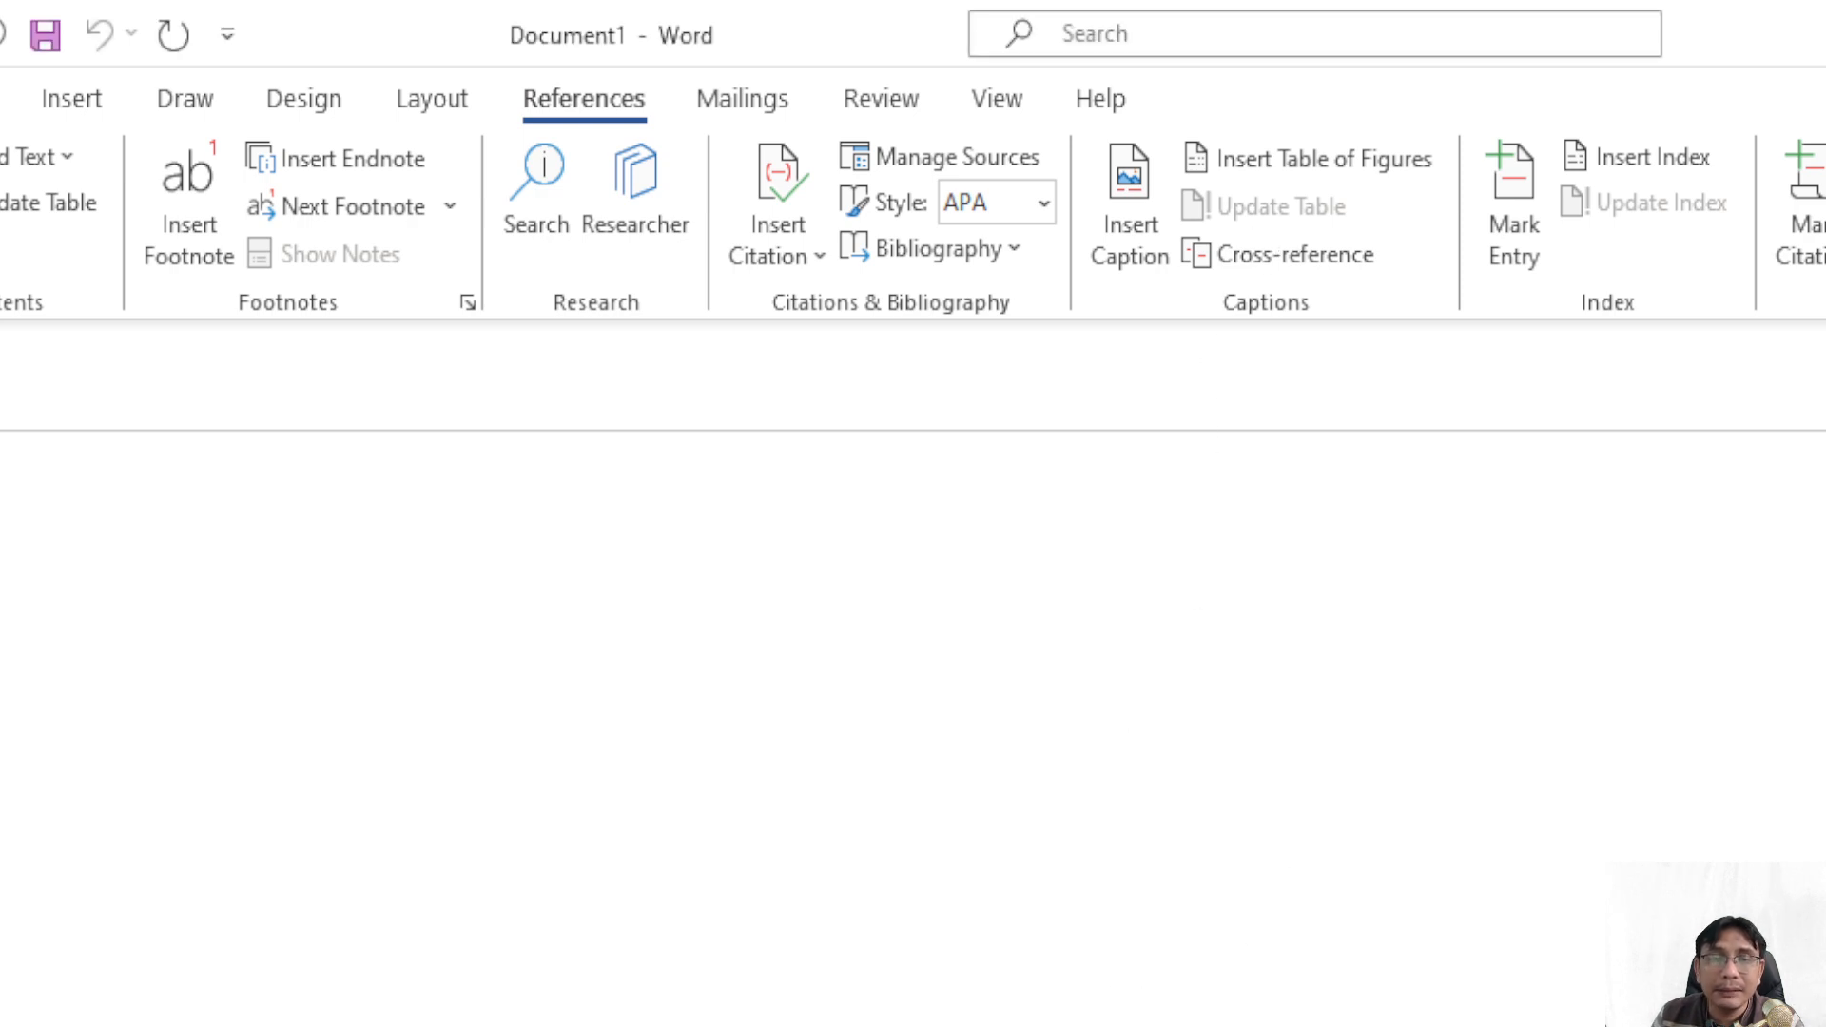
key("alt+Tab")
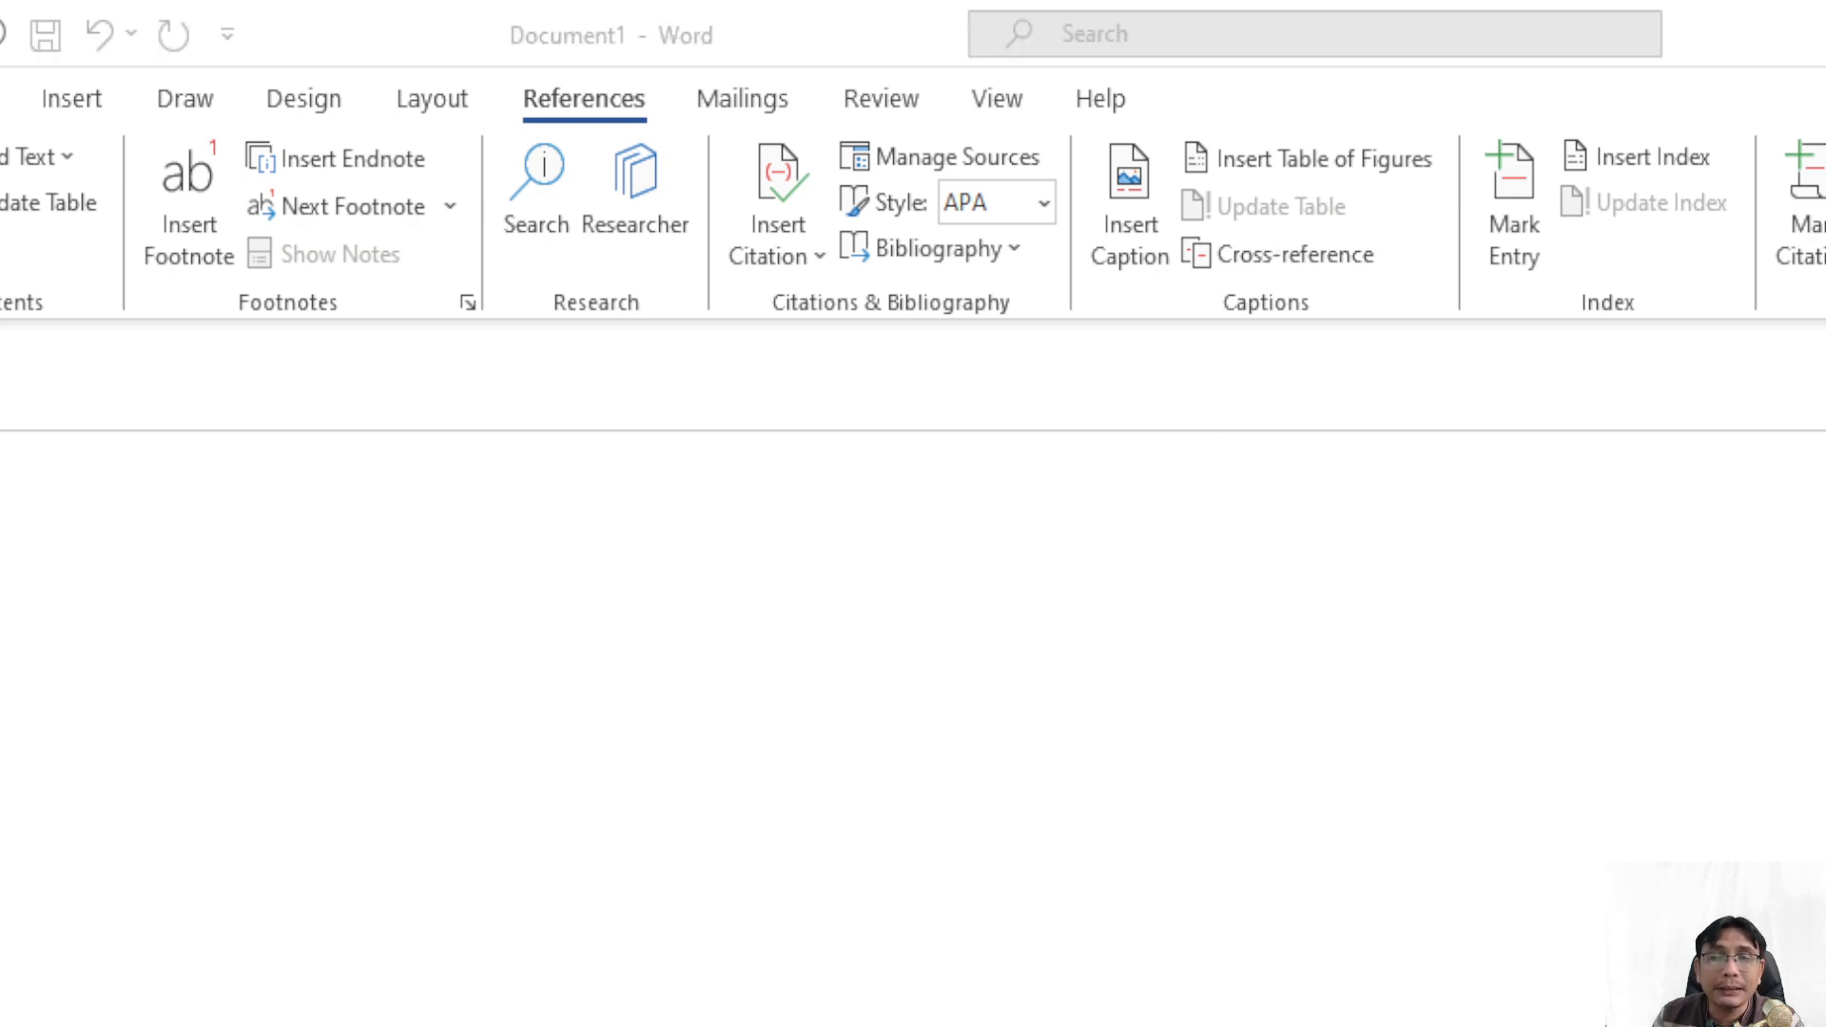
key("alt+Tab")
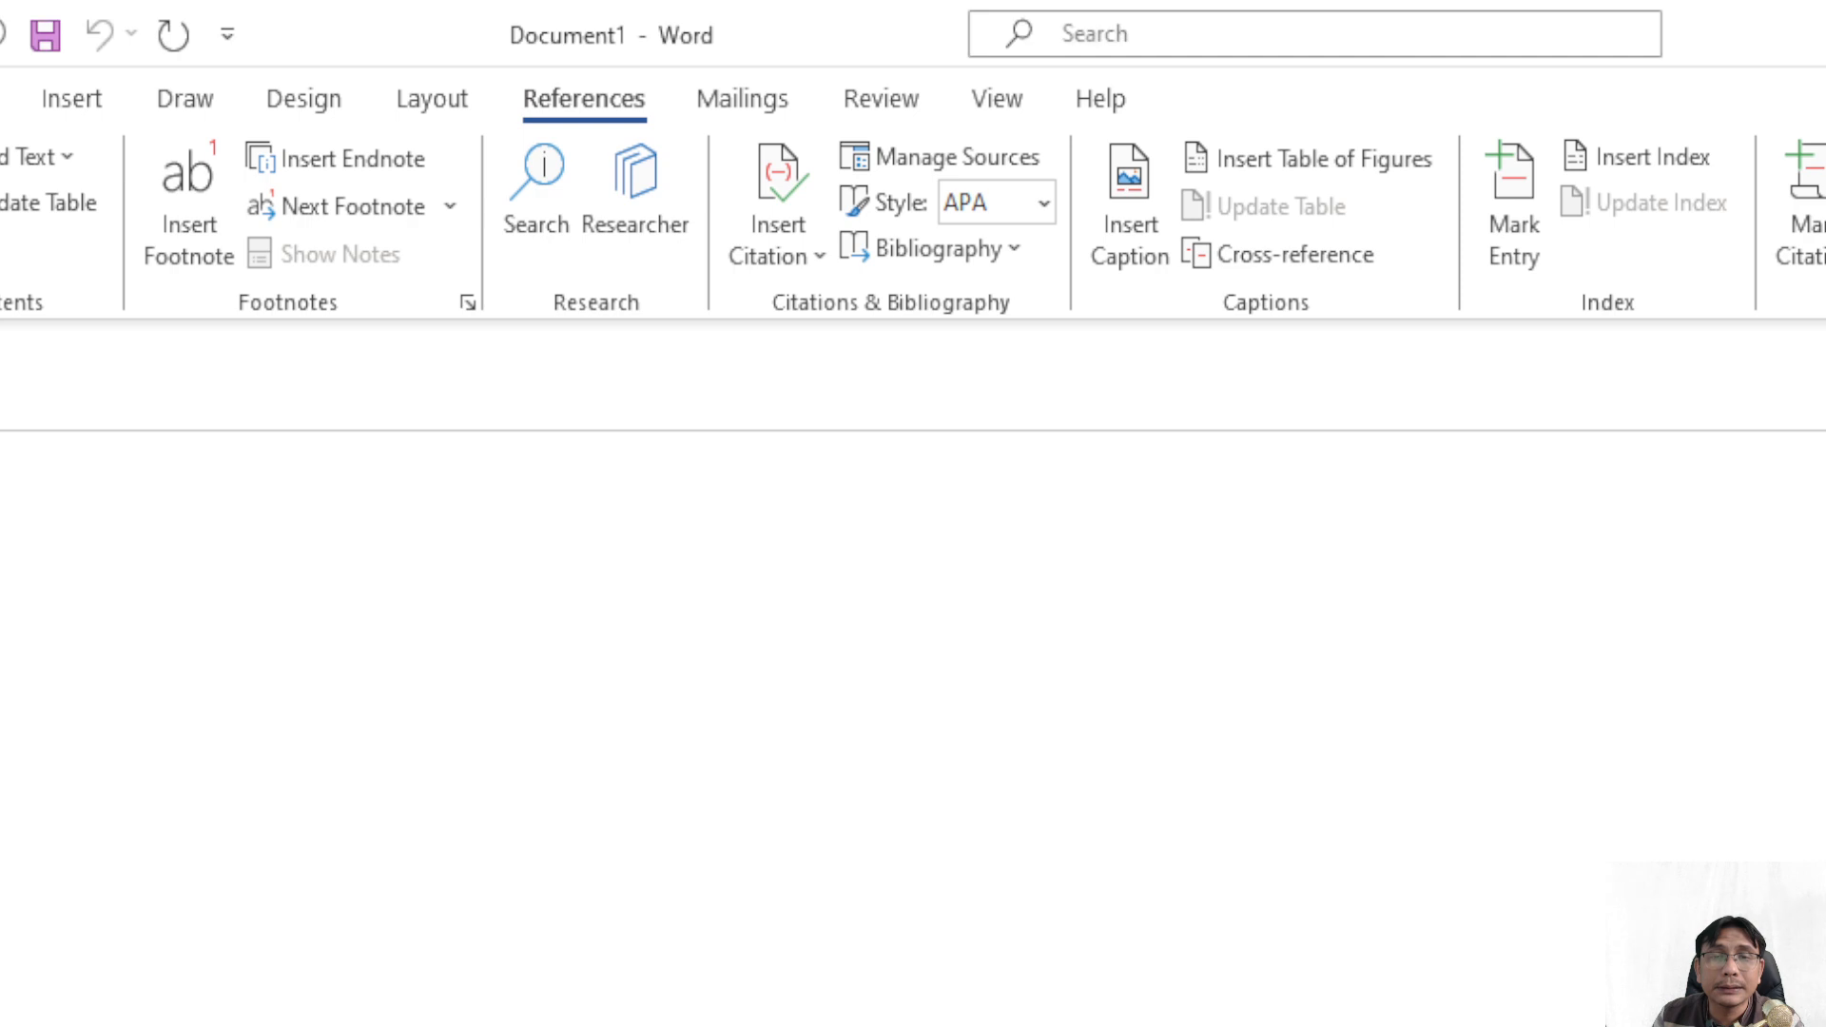
left_click(958, 161)
key("alt+Tab")
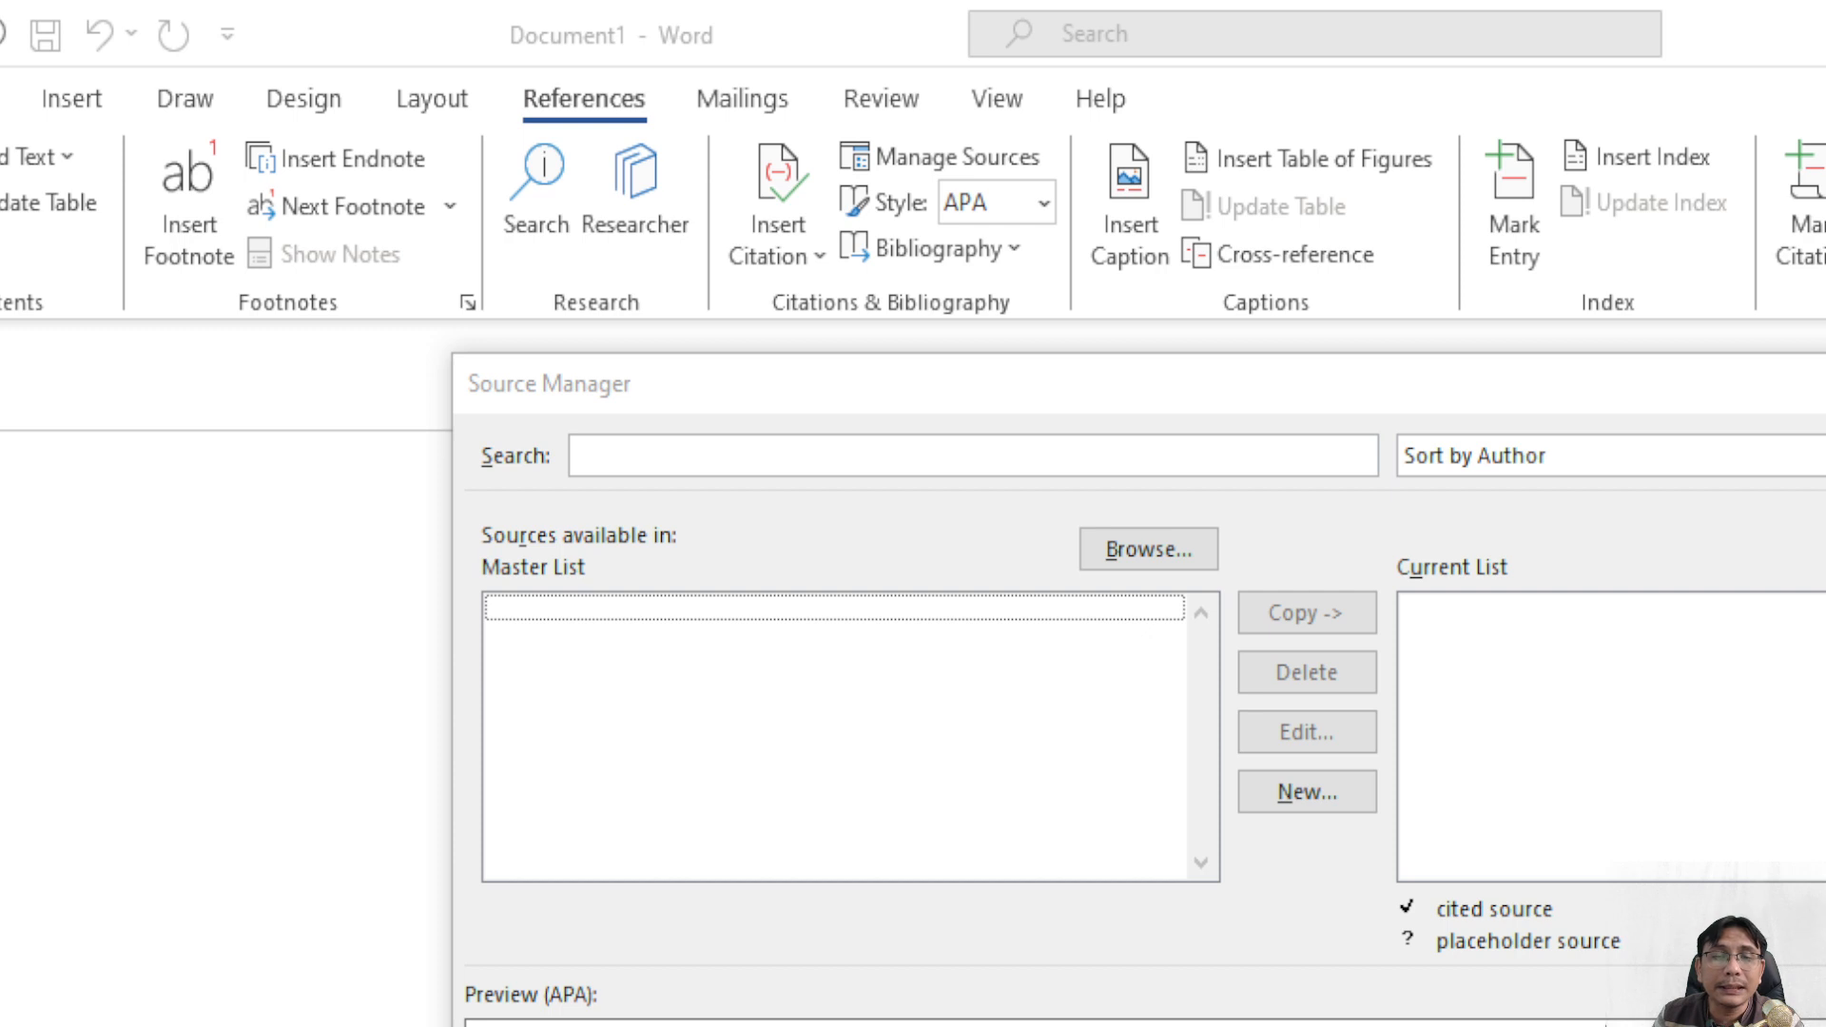
key("alt+Tab")
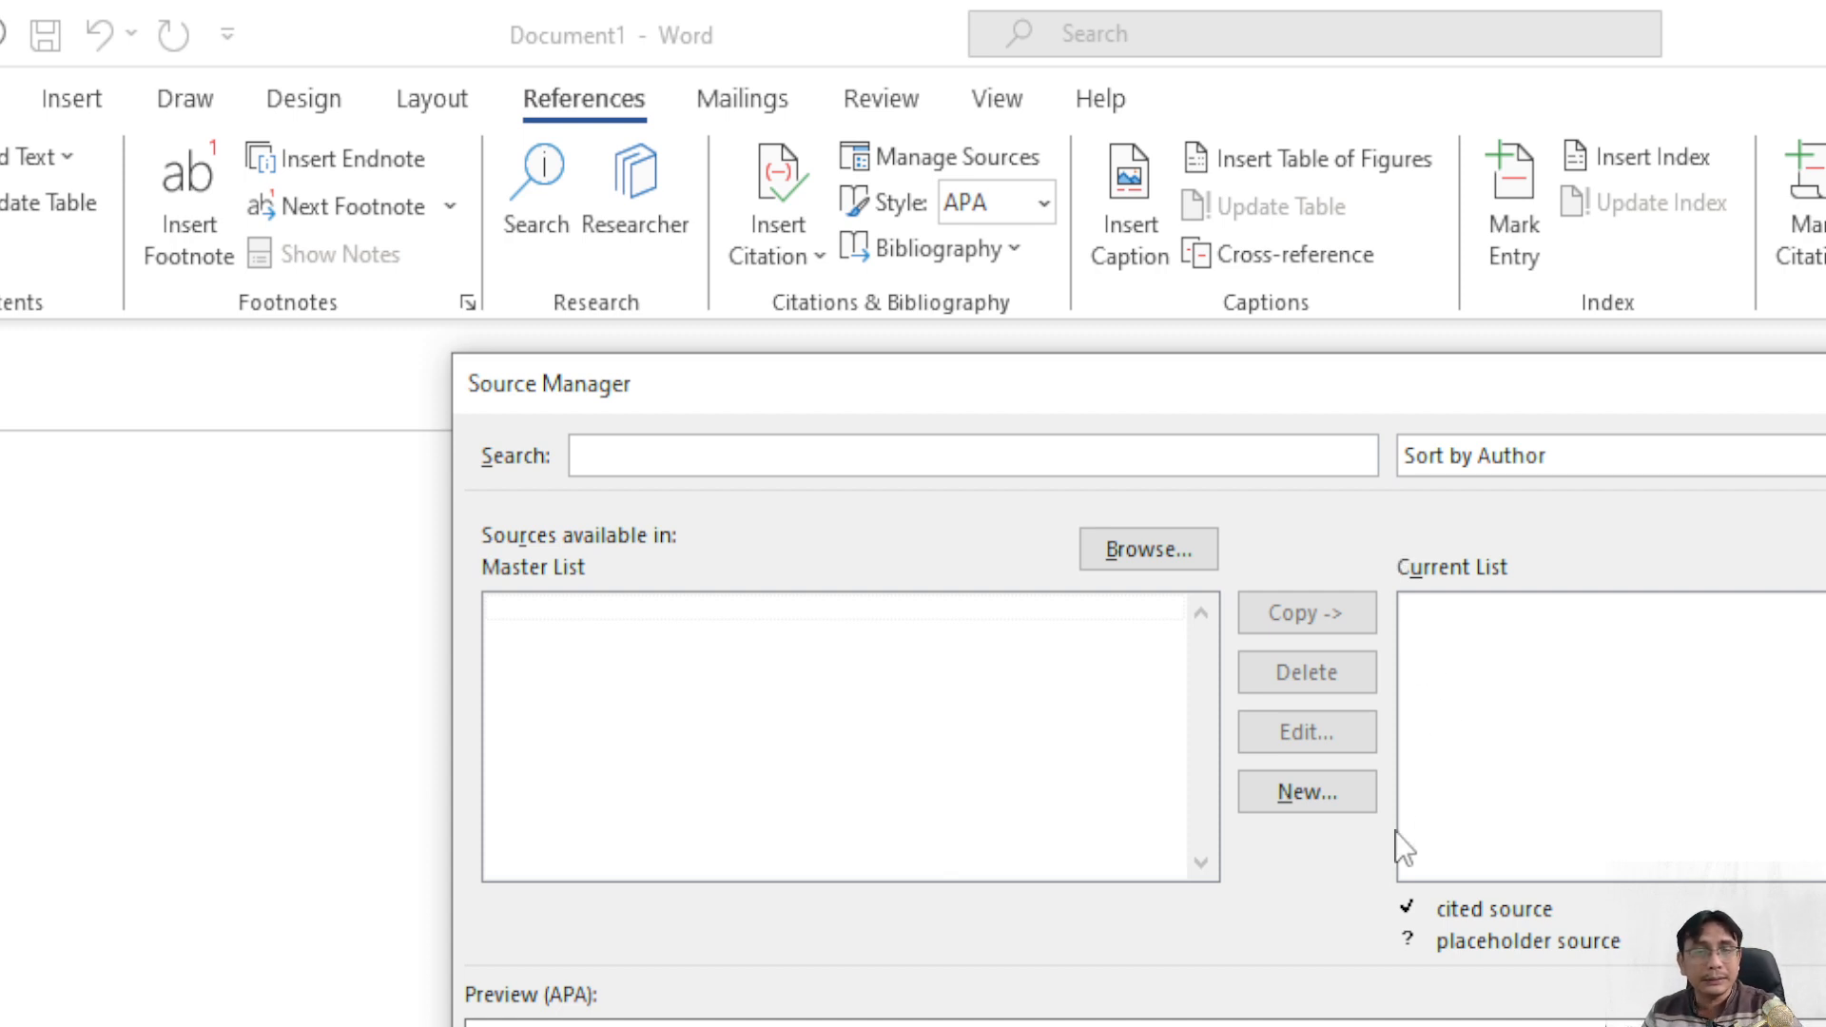
Step: Start a new source in the Source Manager with Book as the type of source
left_click(1305, 801)
key("alt+Tab")
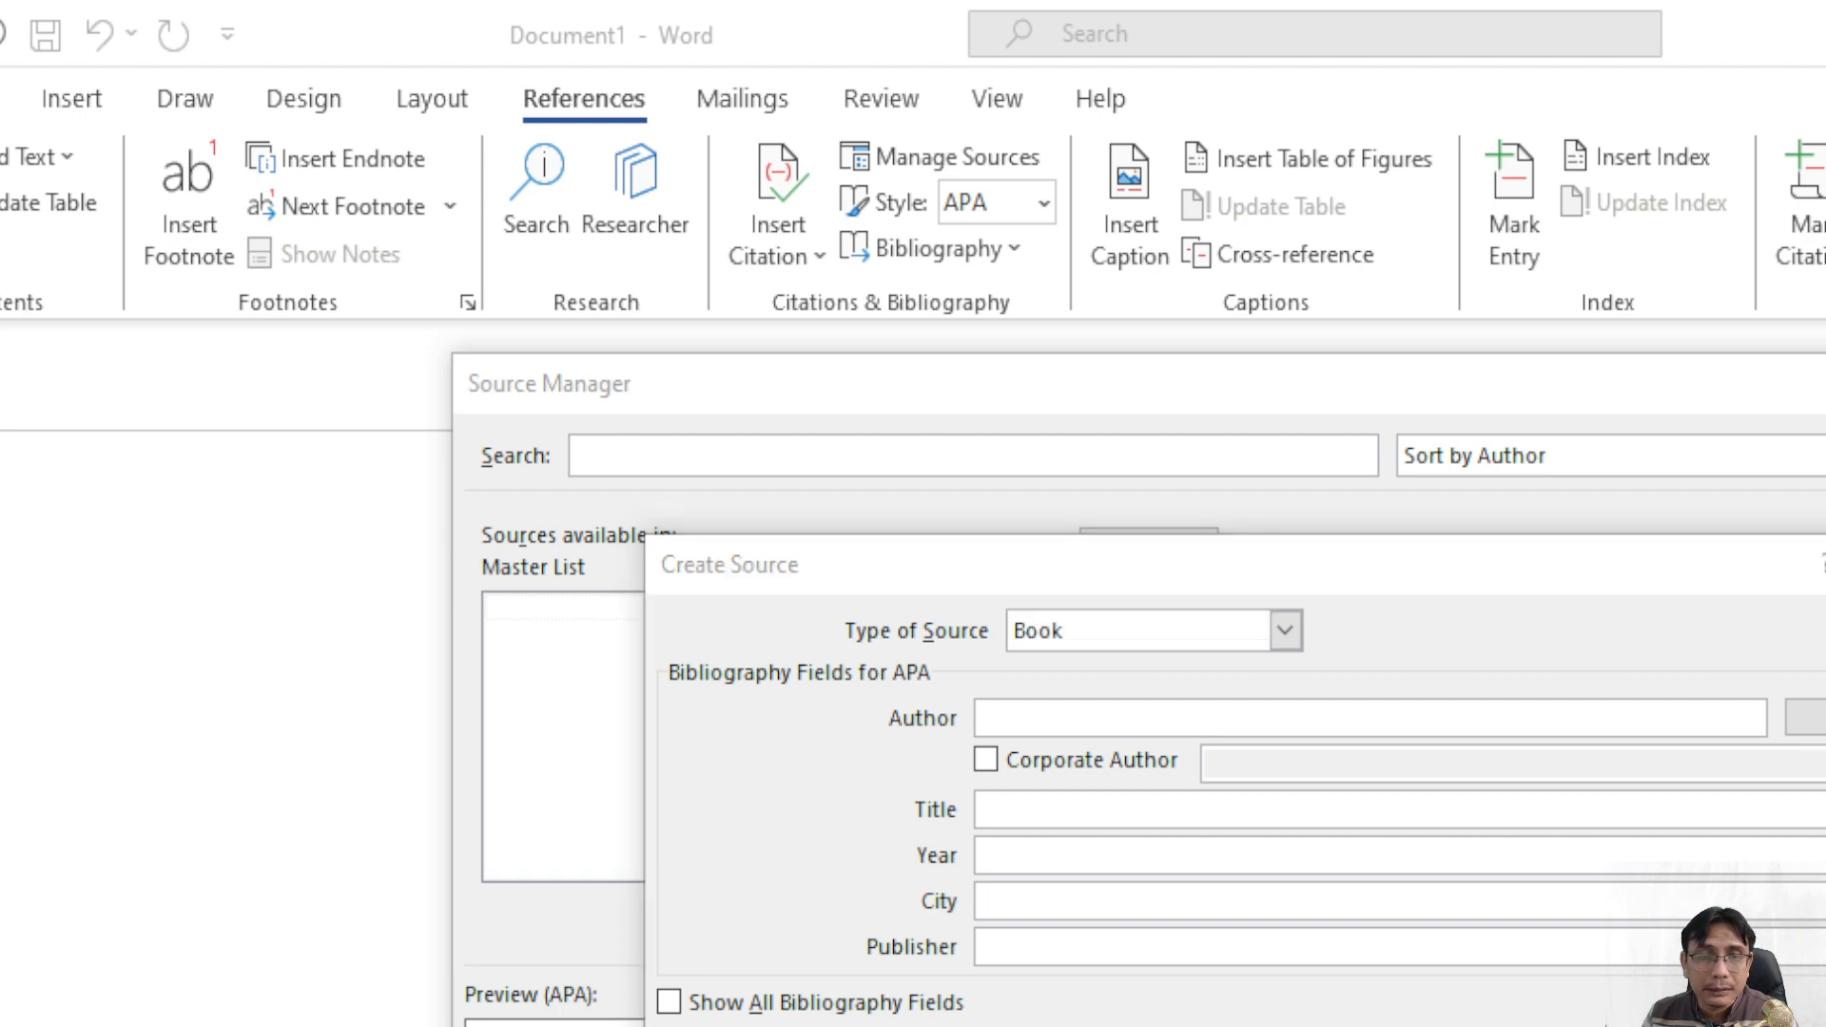
left_click(1190, 666)
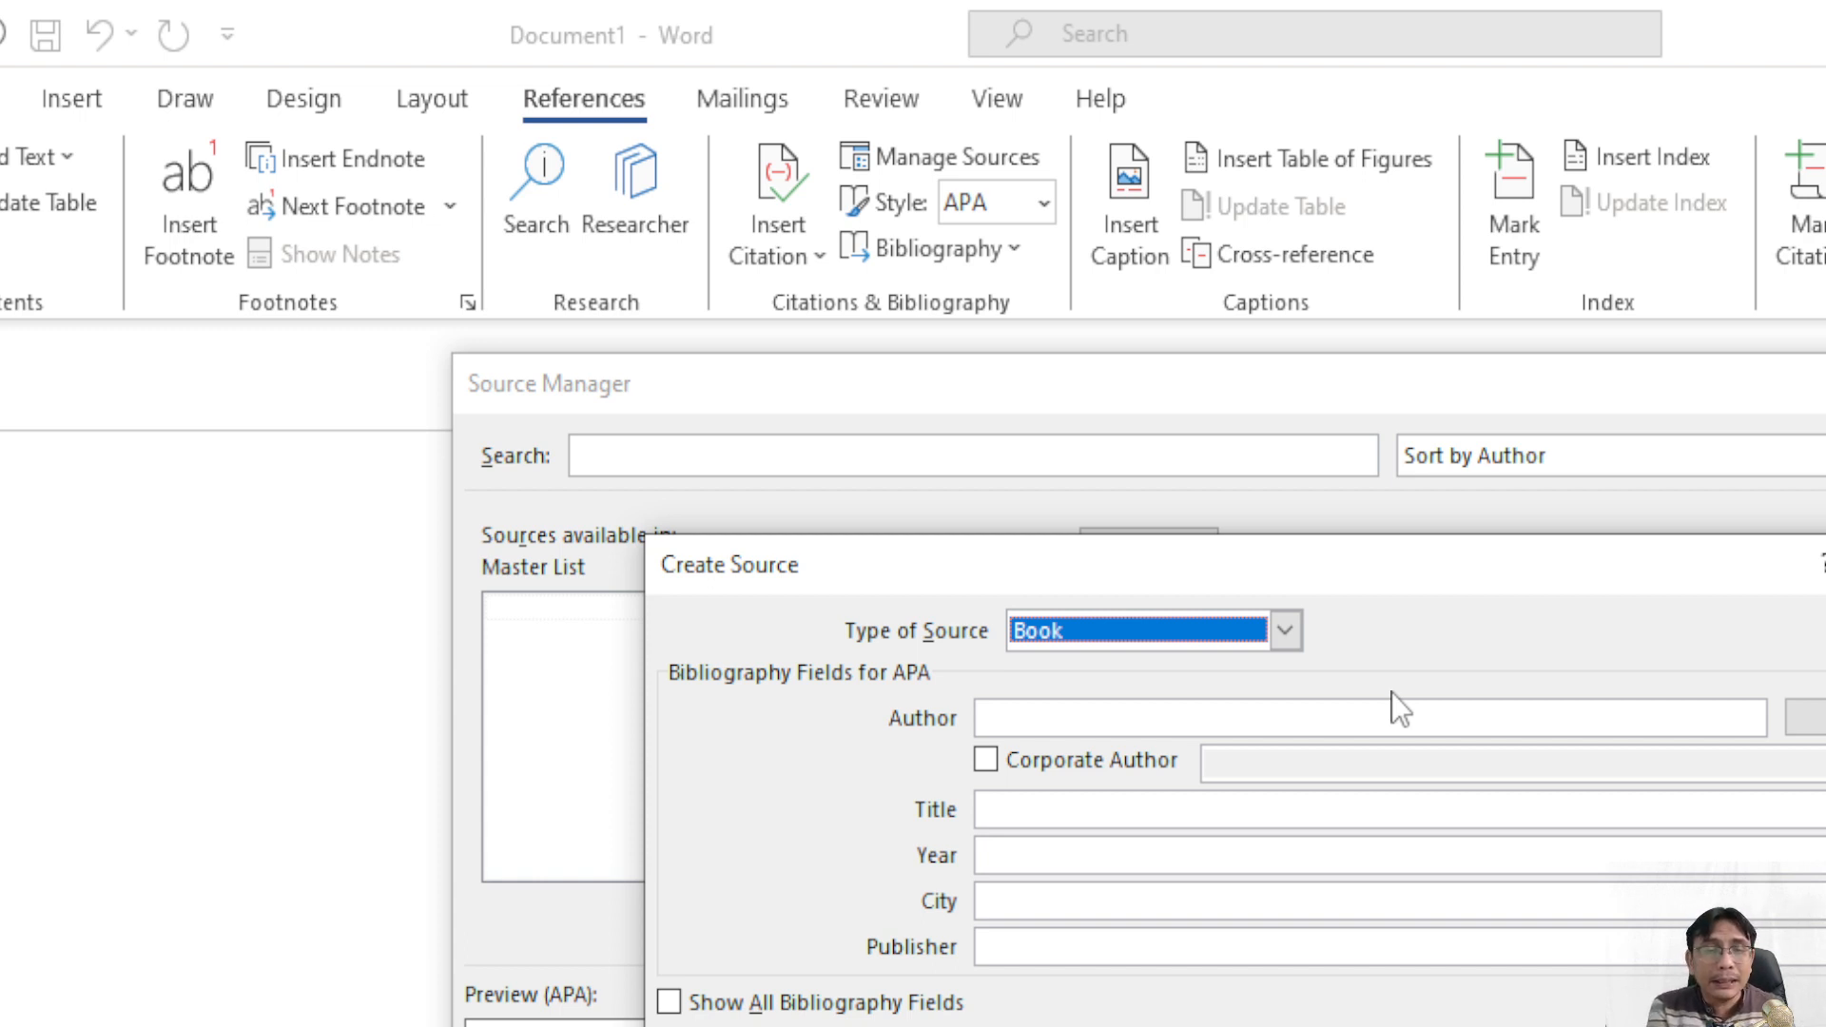
left_click(1284, 631)
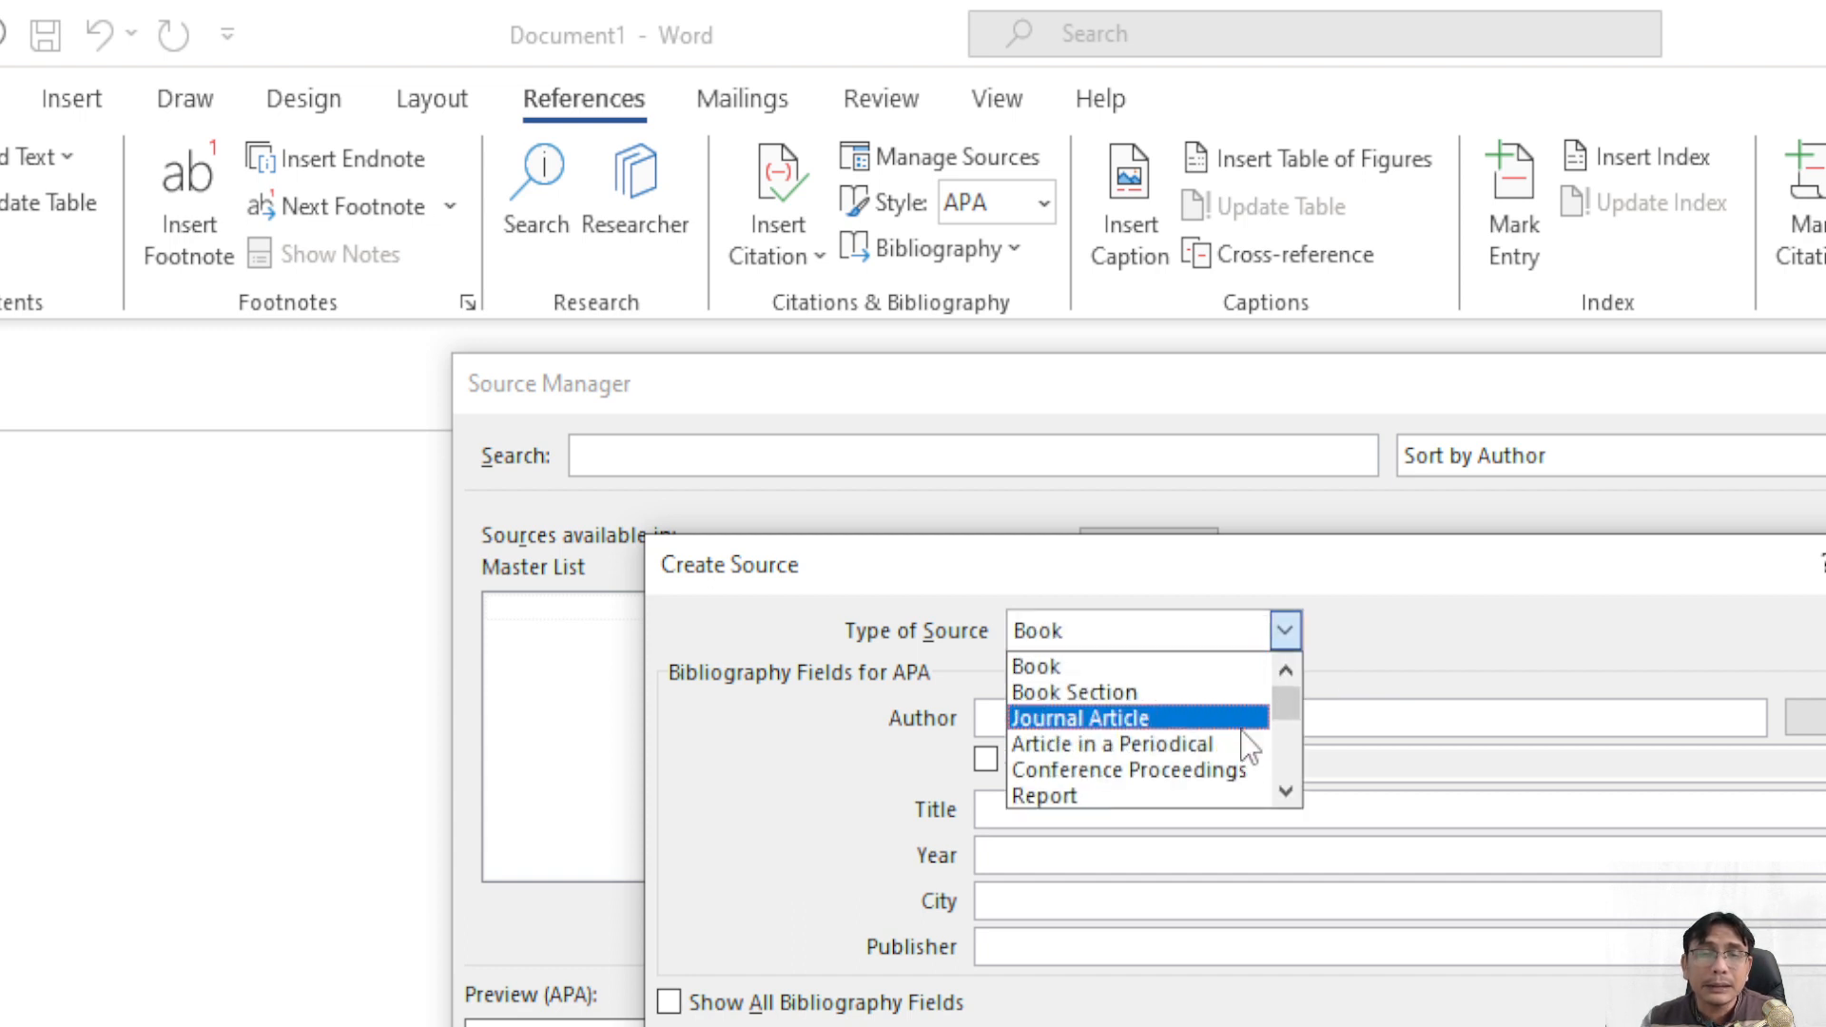
scroll(1246, 748, "down", 1)
scroll(1246, 748, "up", 1)
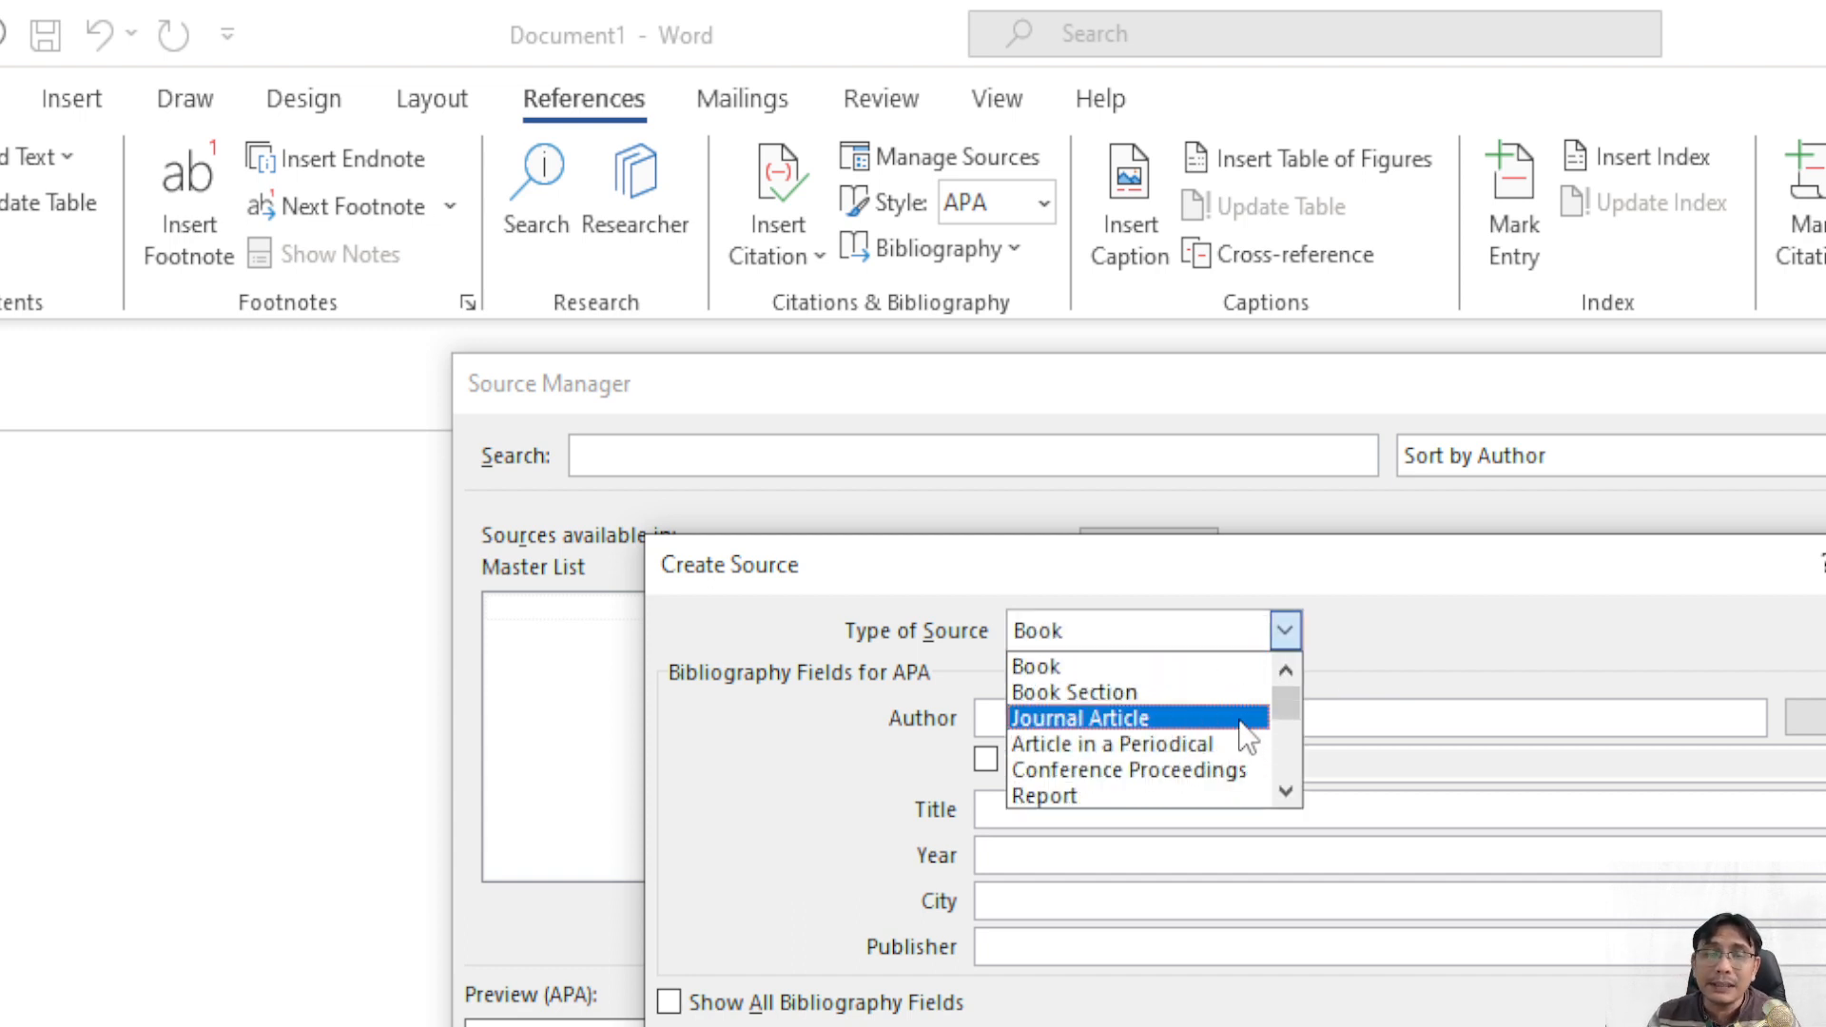
left_click(1219, 670)
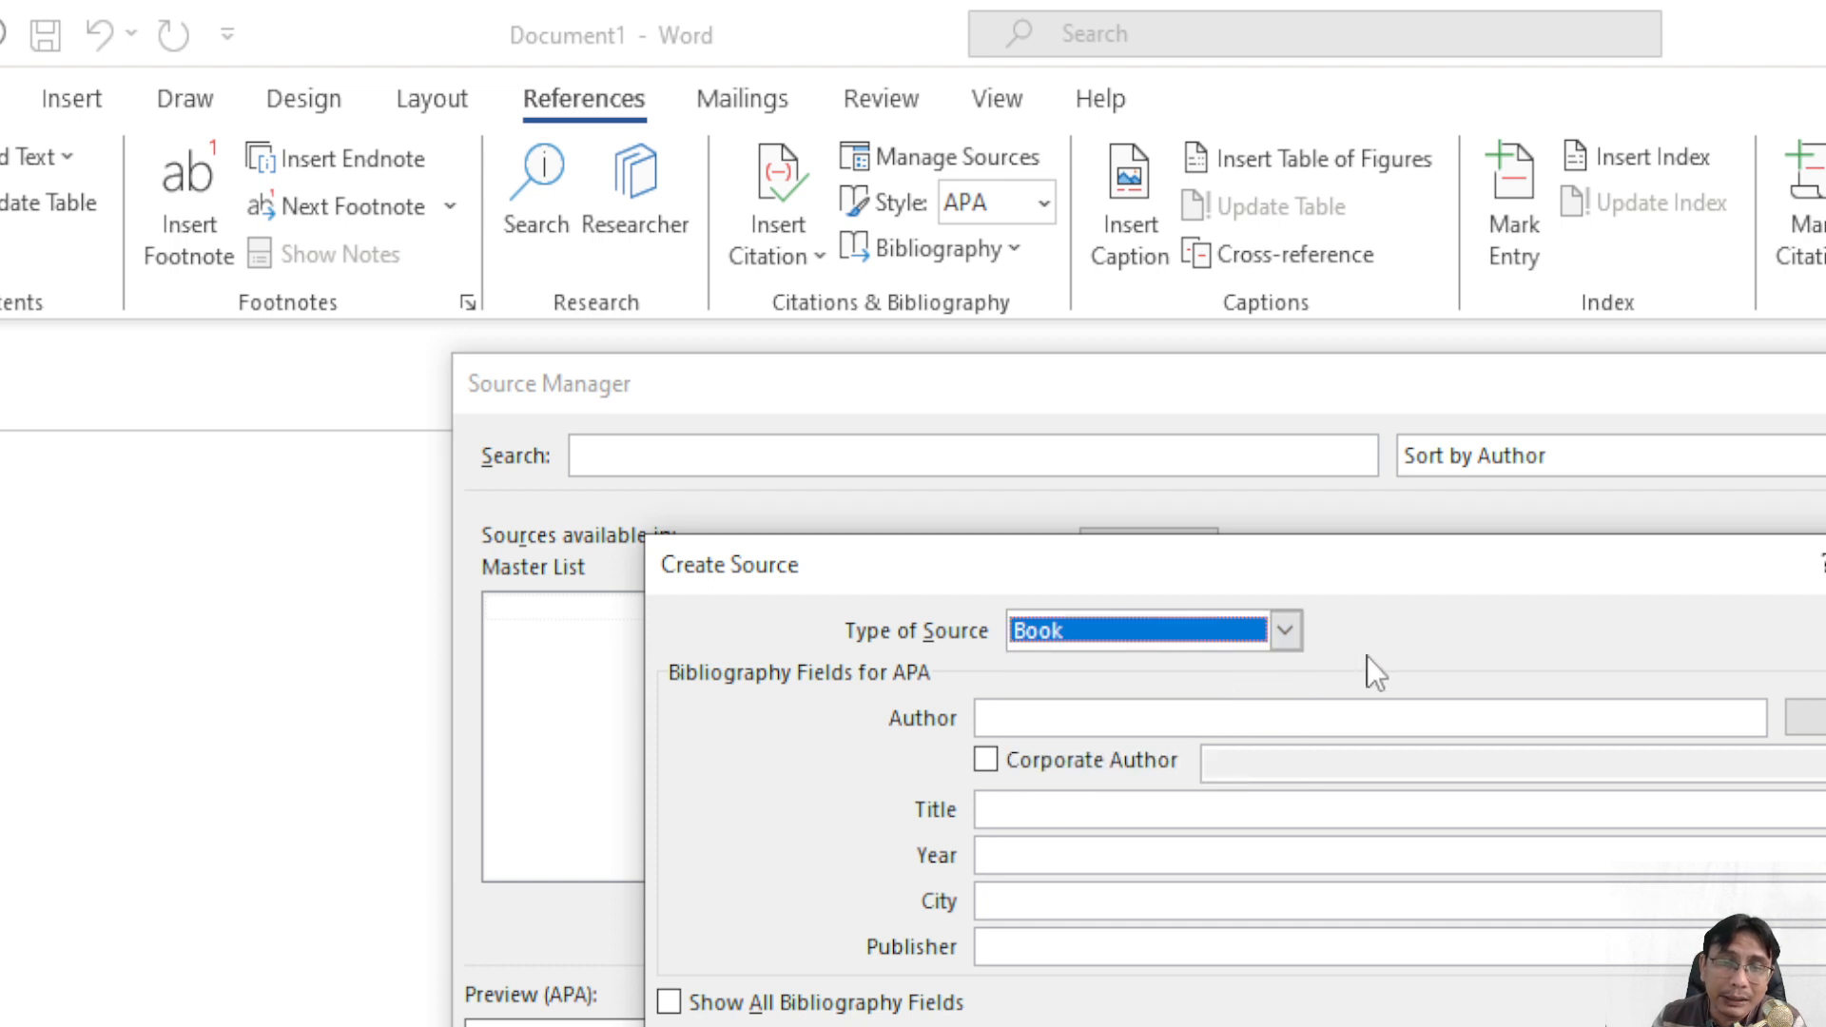
Step: Enter the book author's name in the Author field, surname first, followed by the given name and middle initial
left_click(1363, 721)
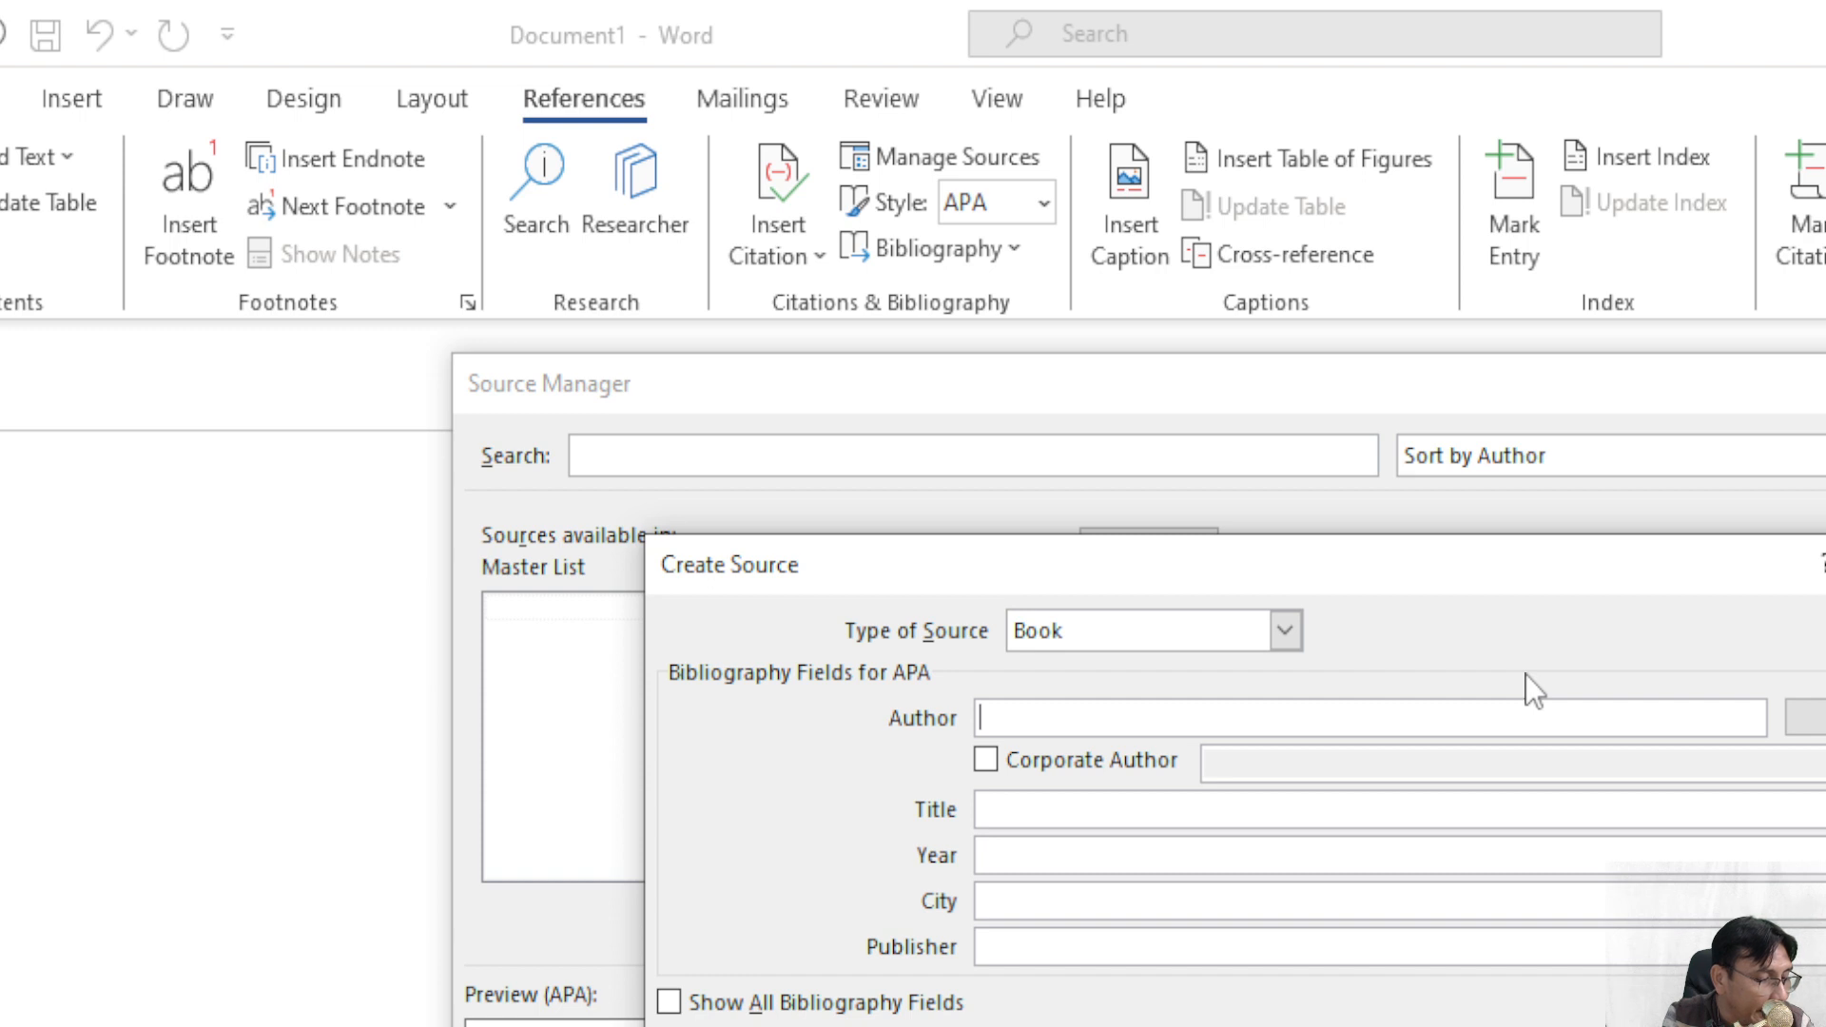
type("Fo")
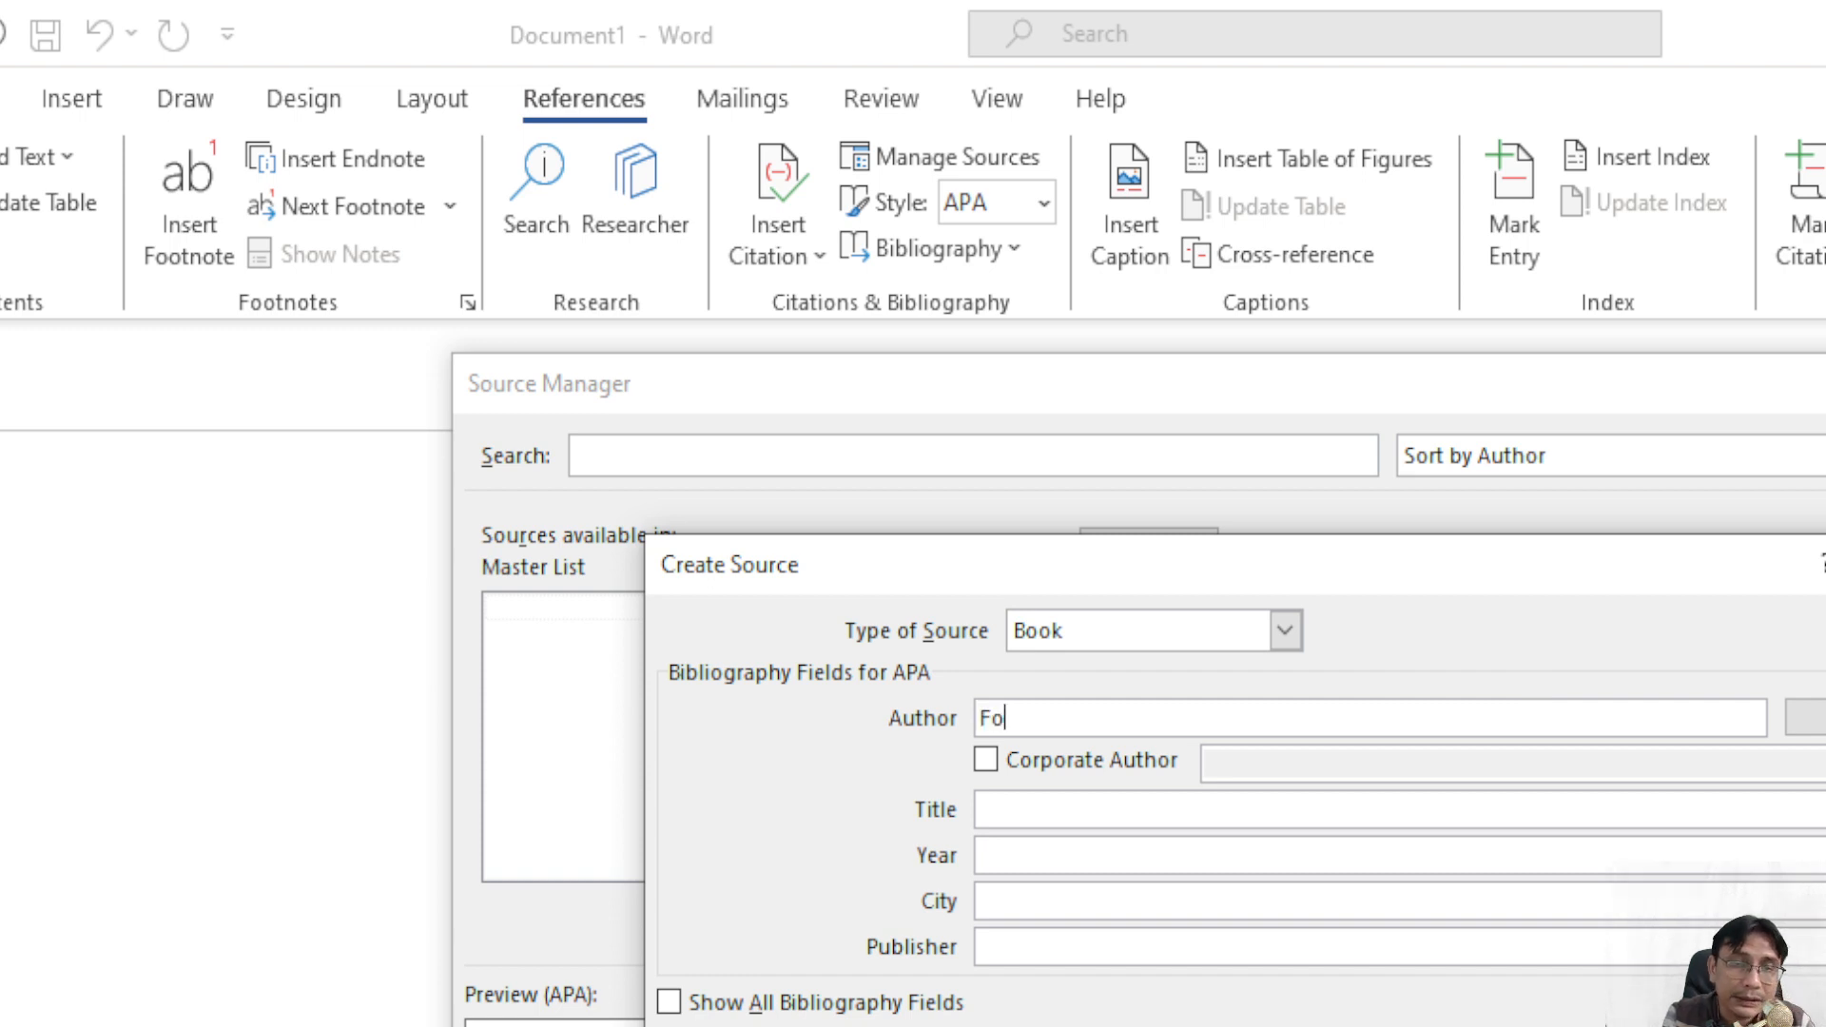
type("lse, ")
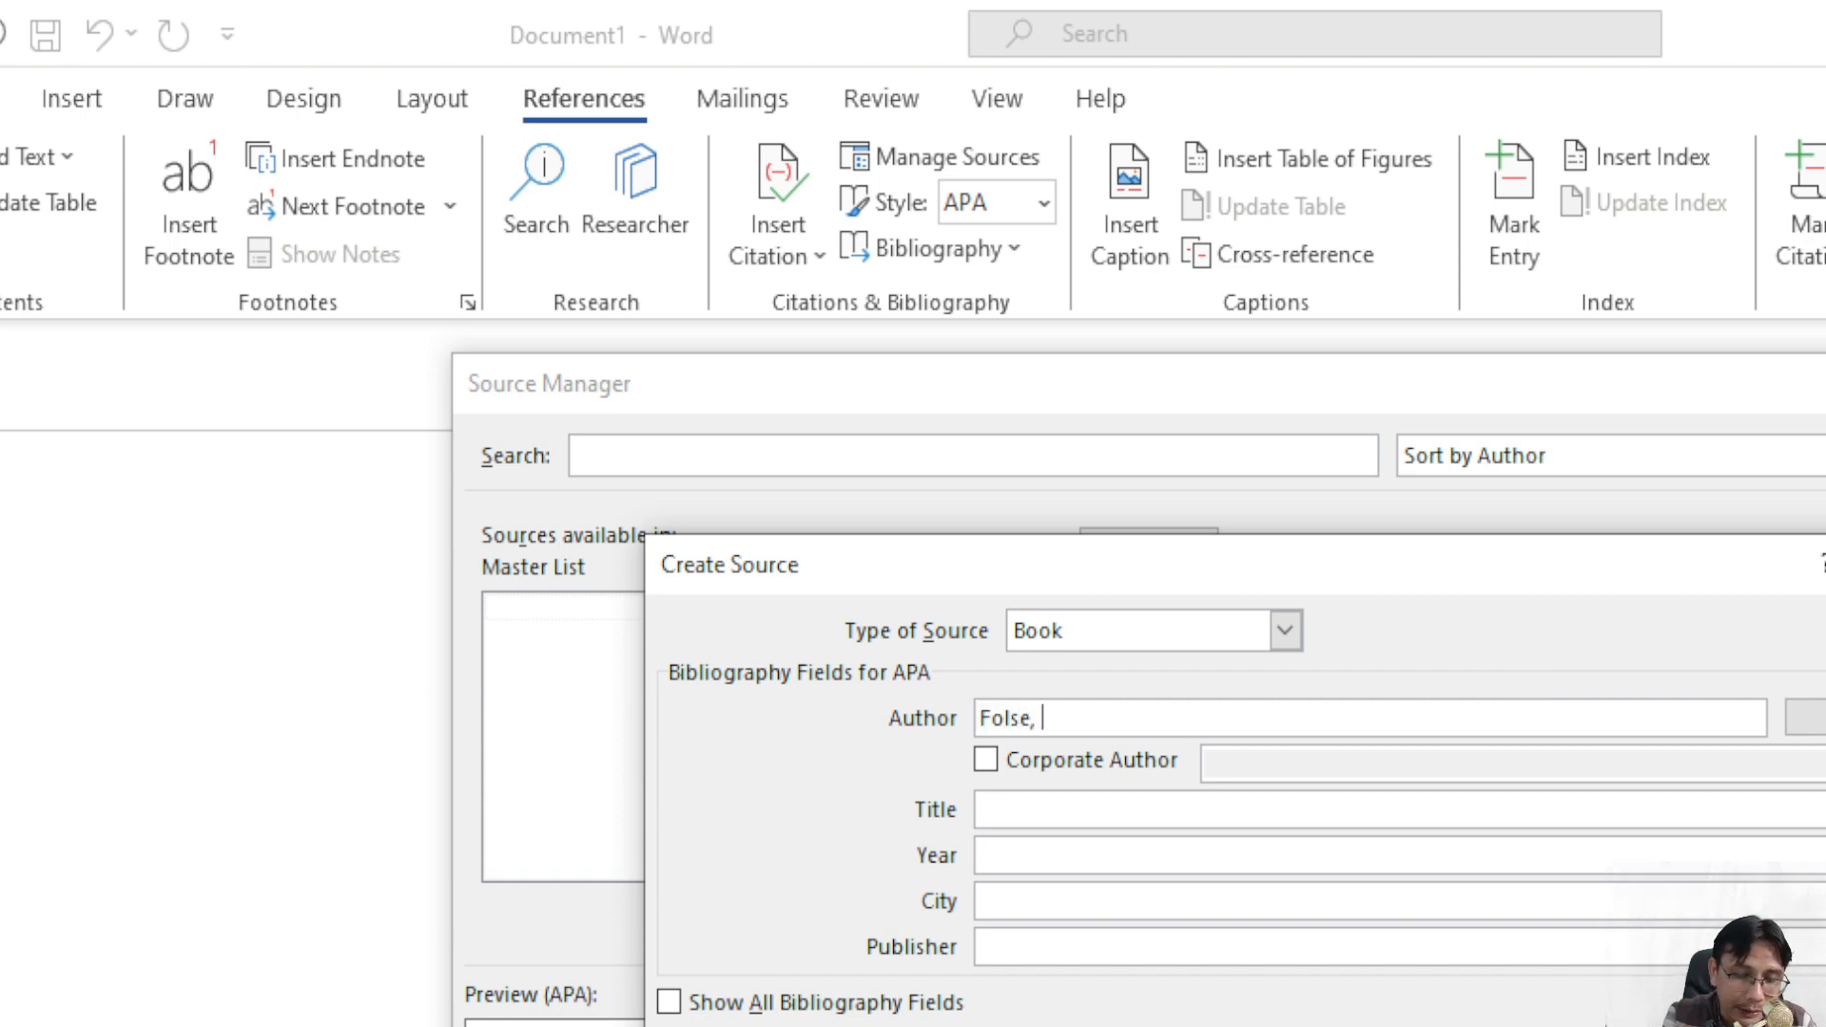
type("Keith S")
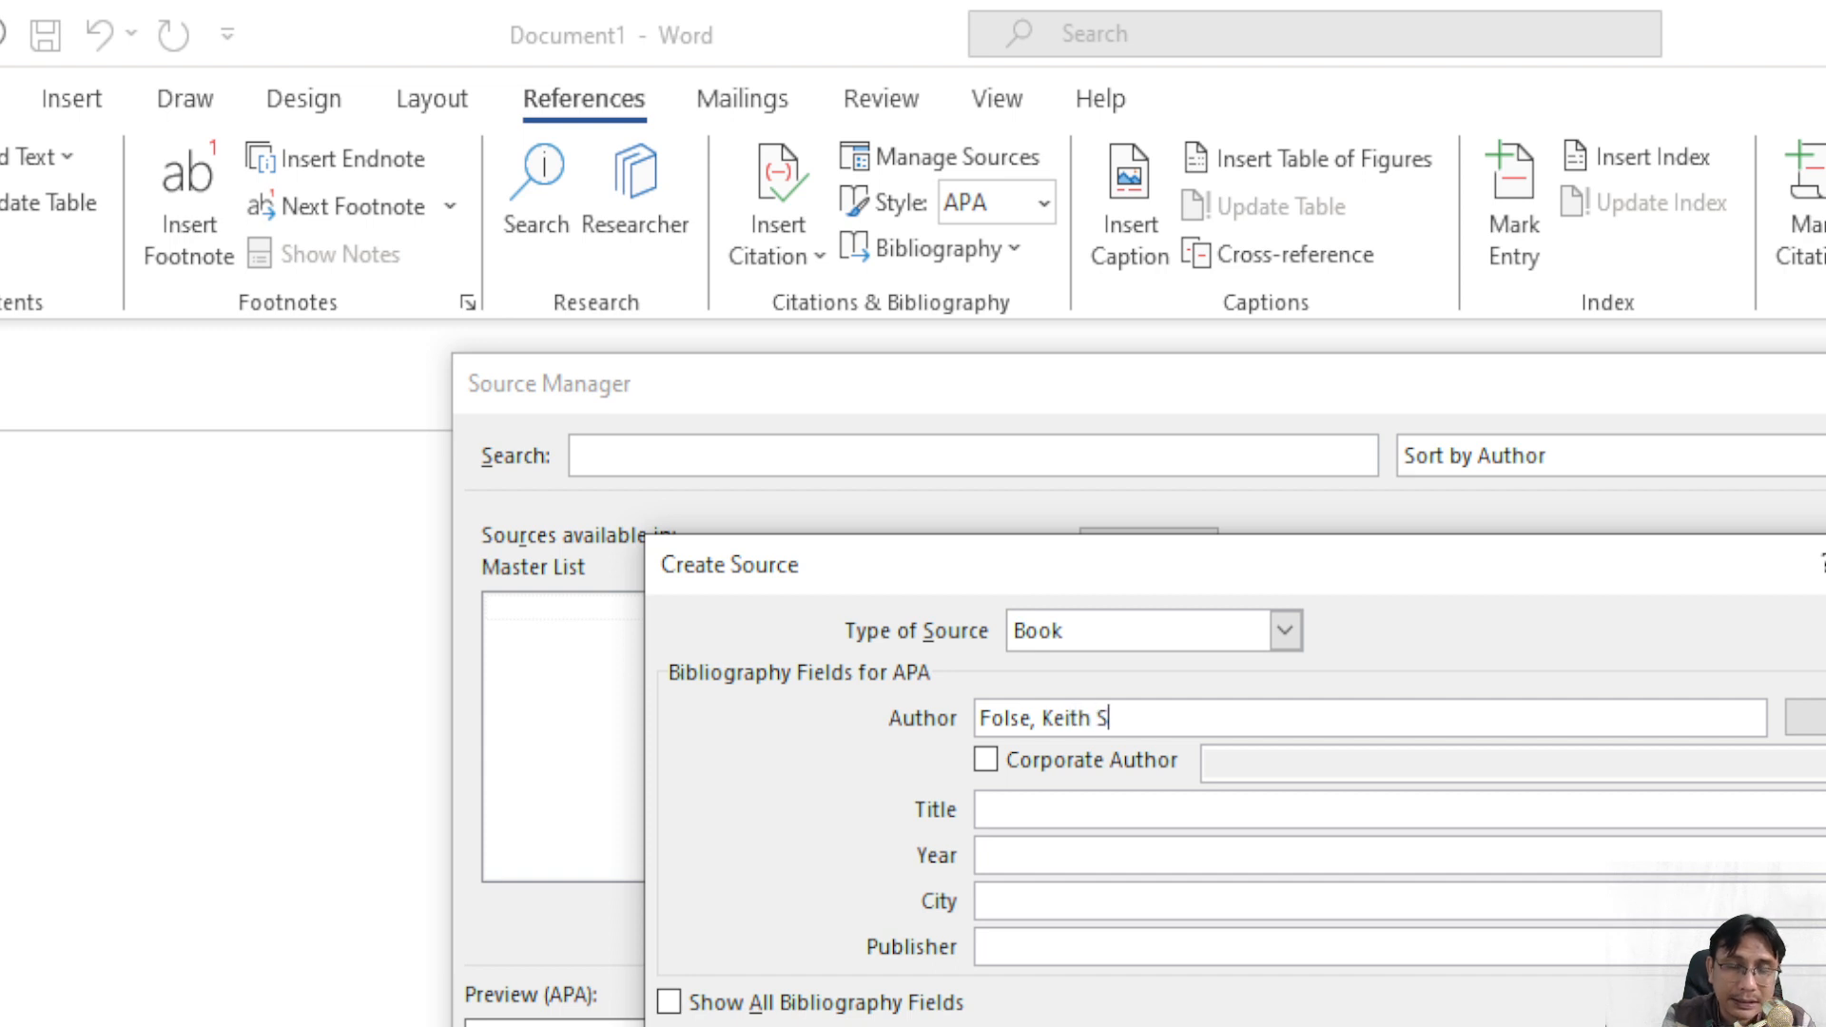
type(".")
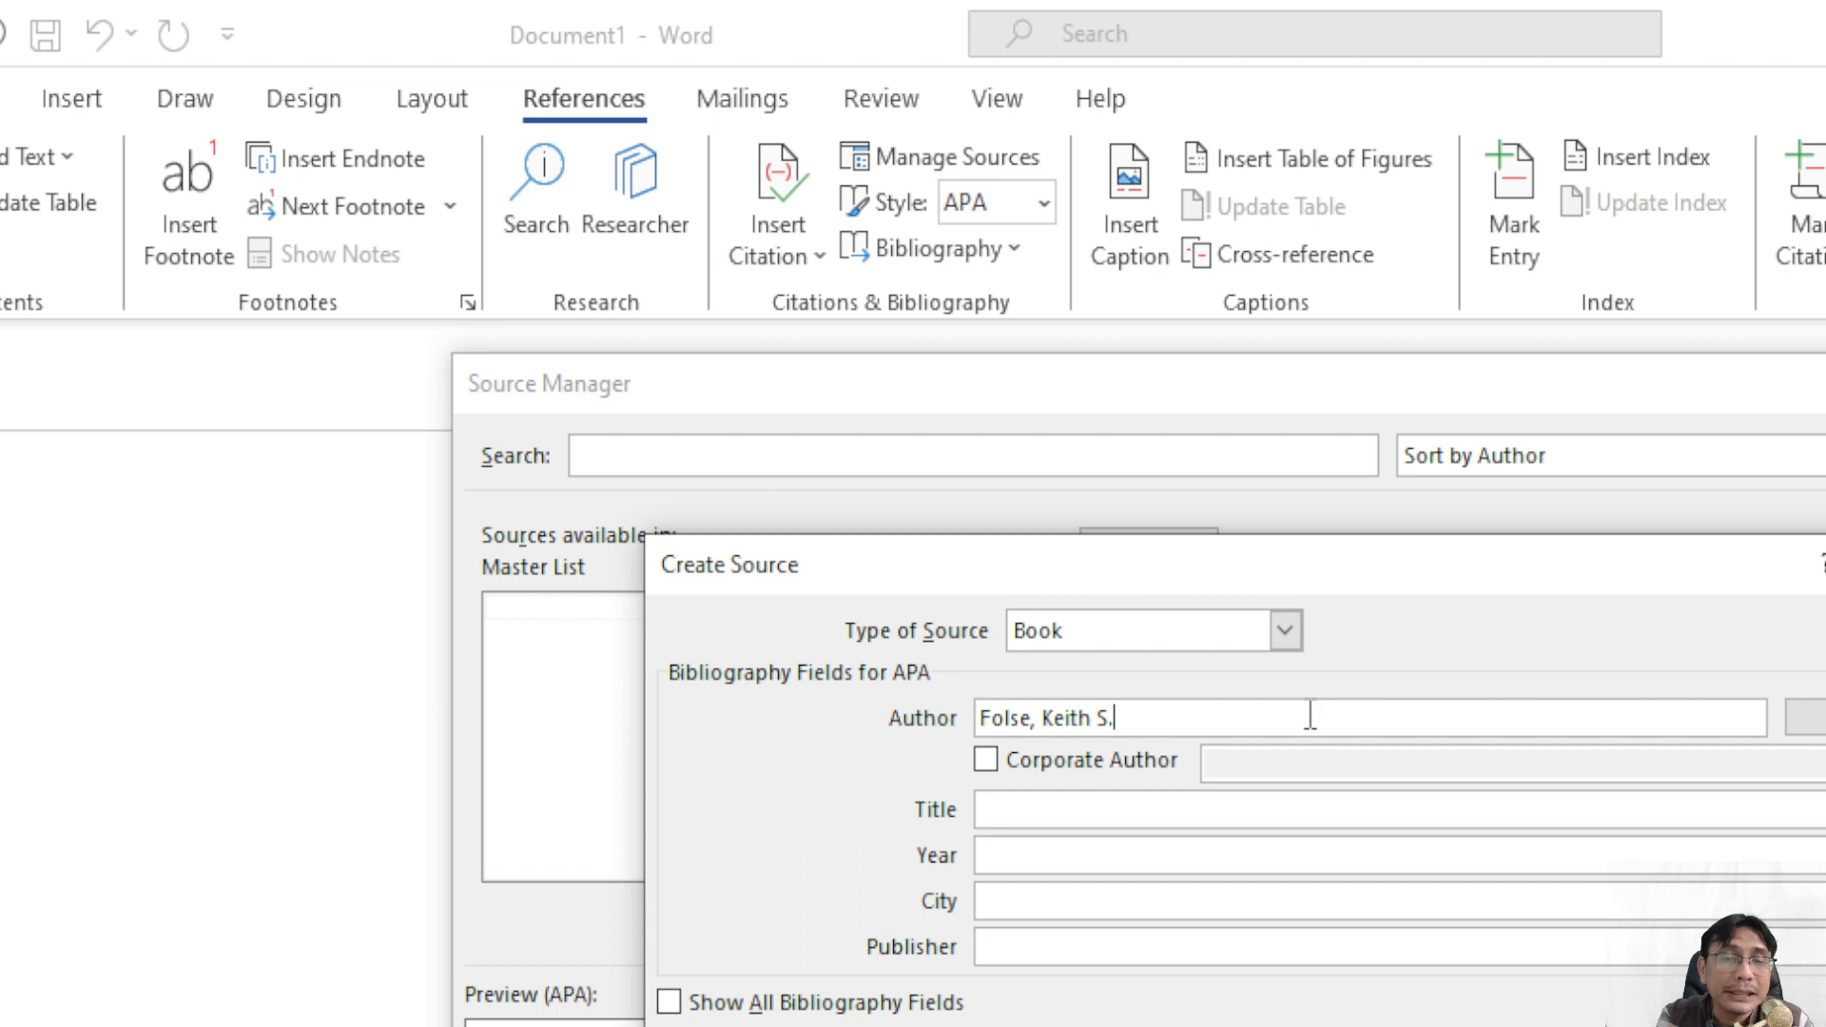
Step: Enter "Keys to teaching grammar to English language learners" as the book's title
key("Tab")
key("Tab")
key("Tab")
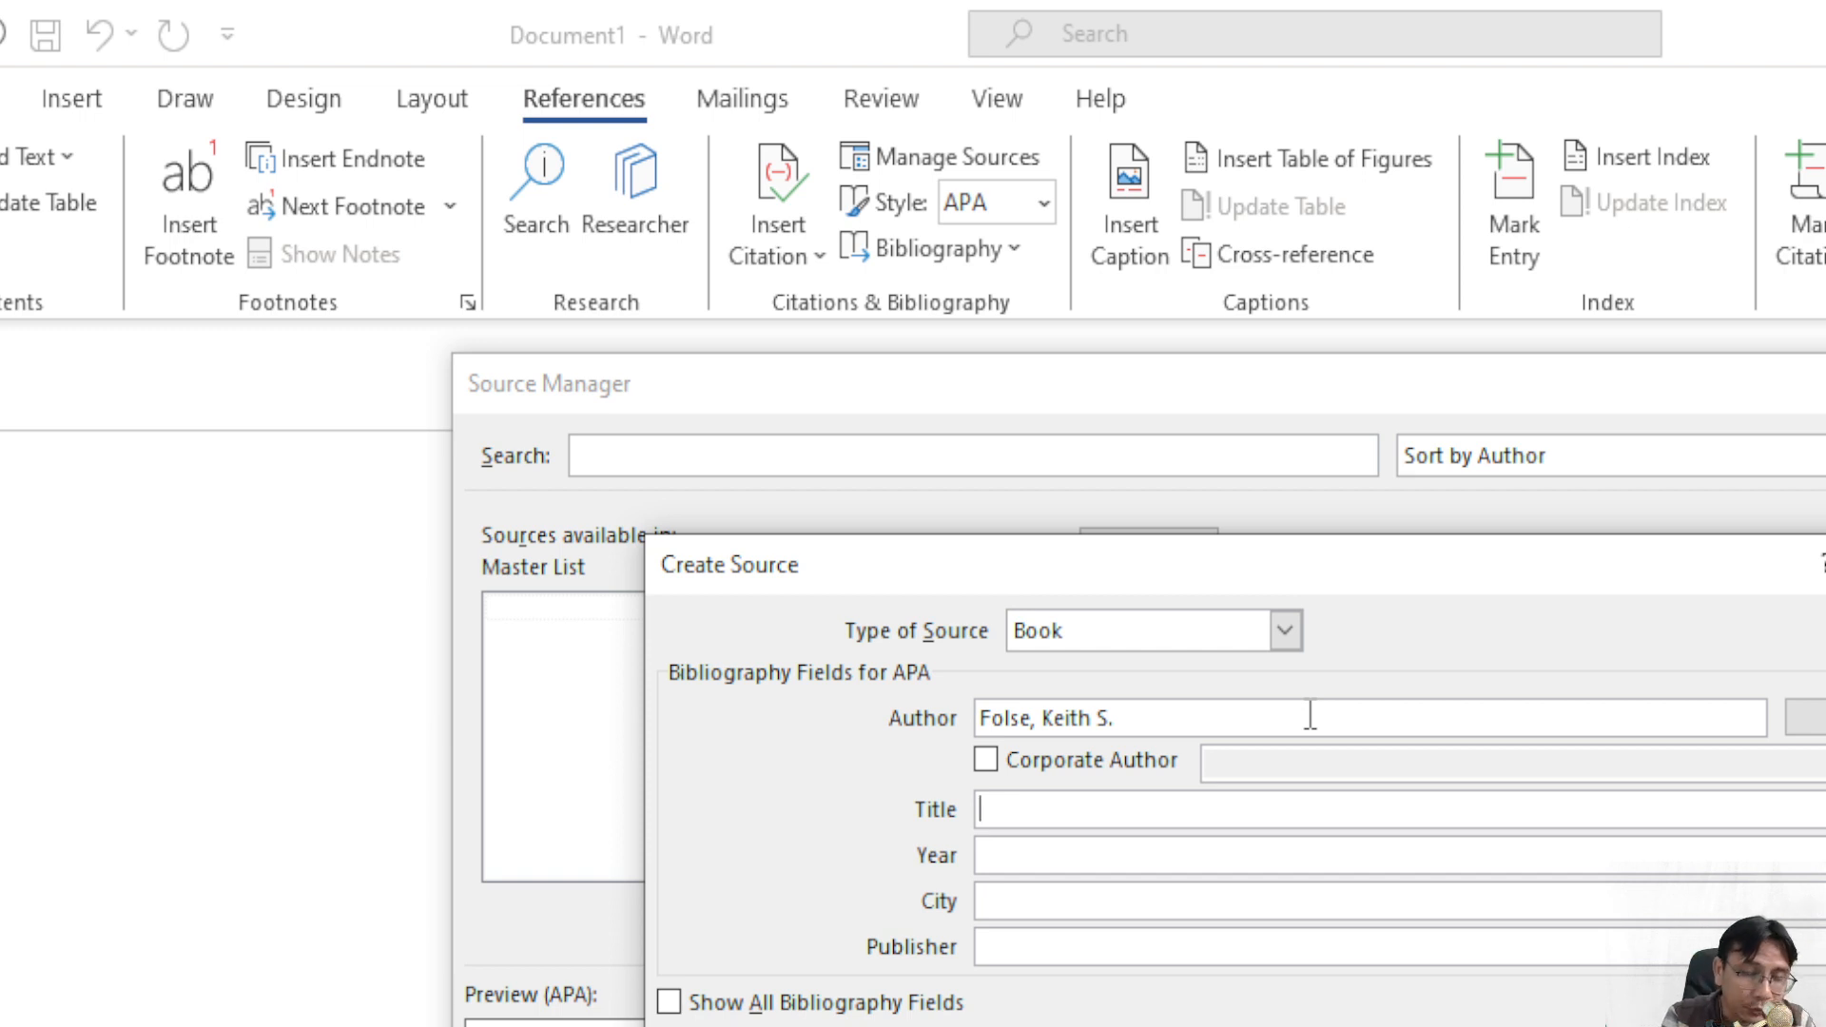
type("Keys to teaci")
key("BackSpace")
type("hing grammars to")
key("BackSpace")
key("BackSpace")
key("BackSpace")
key("BackSpace")
key("BackSpace")
type("to English ")
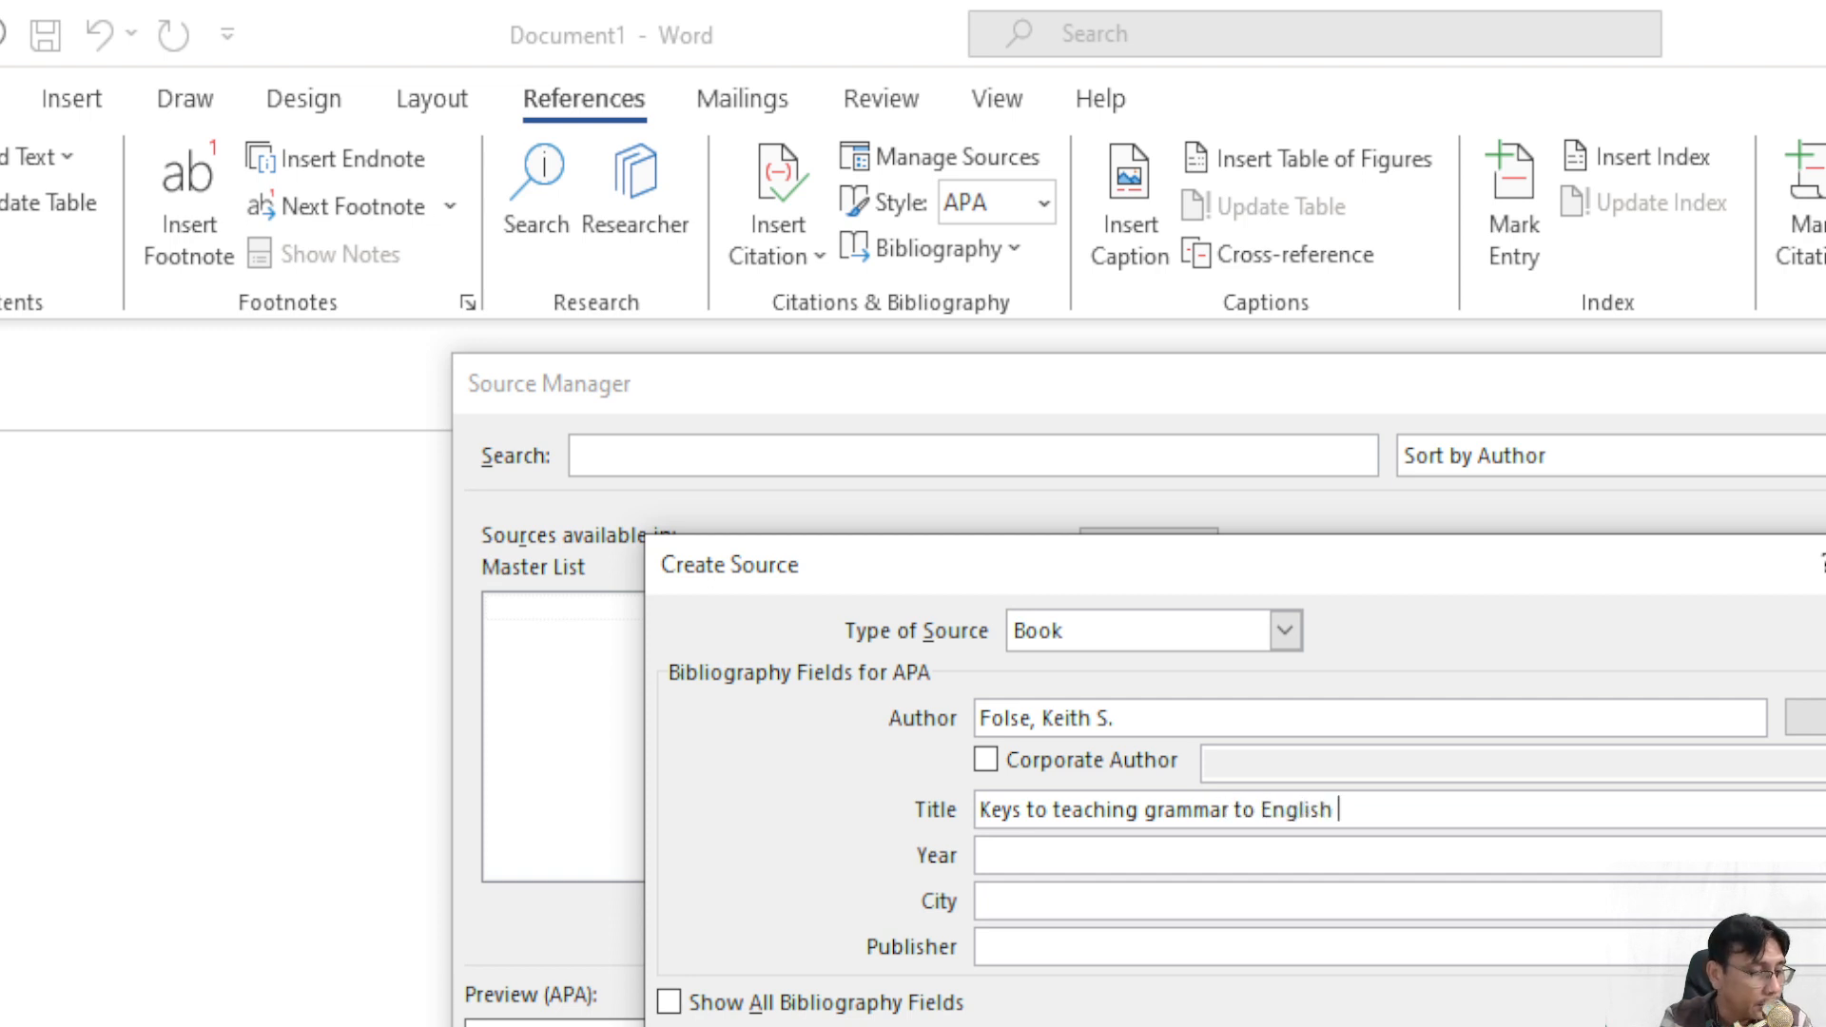
type("language learners")
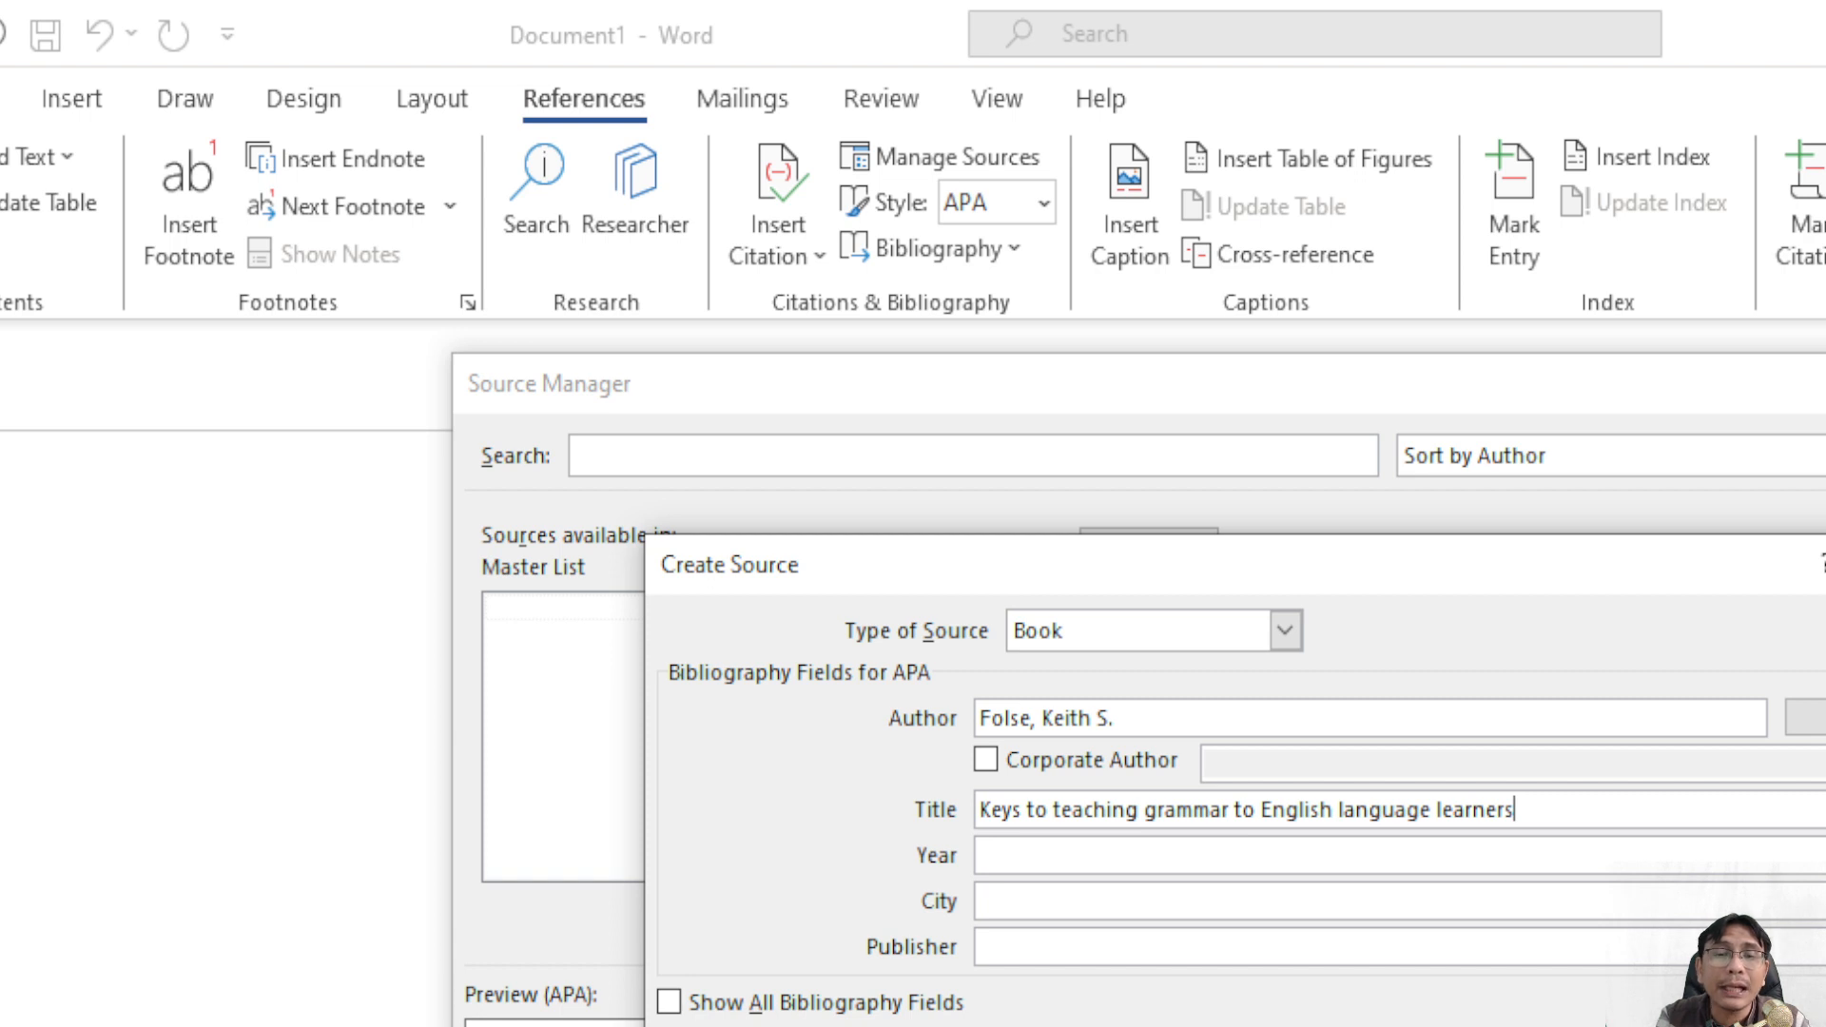
Step: Set the book's year to 2009 and its city to Michigan
key("Tab")
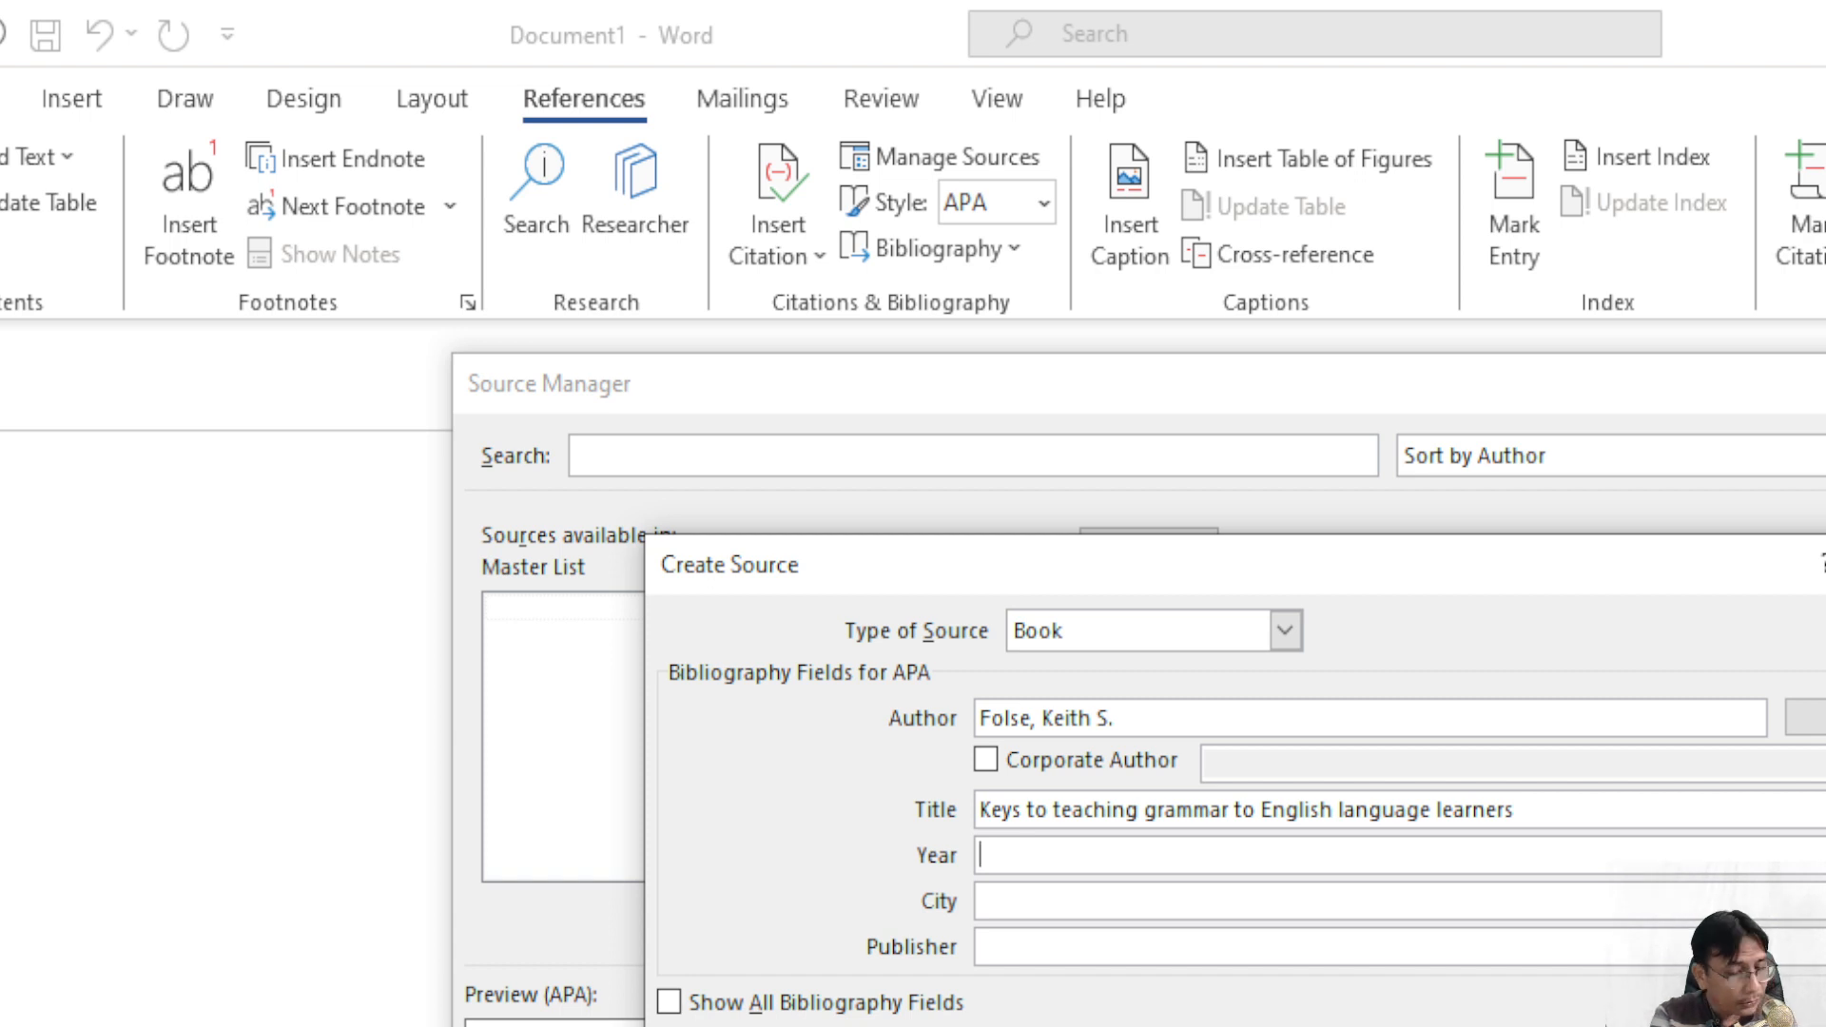
type("200")
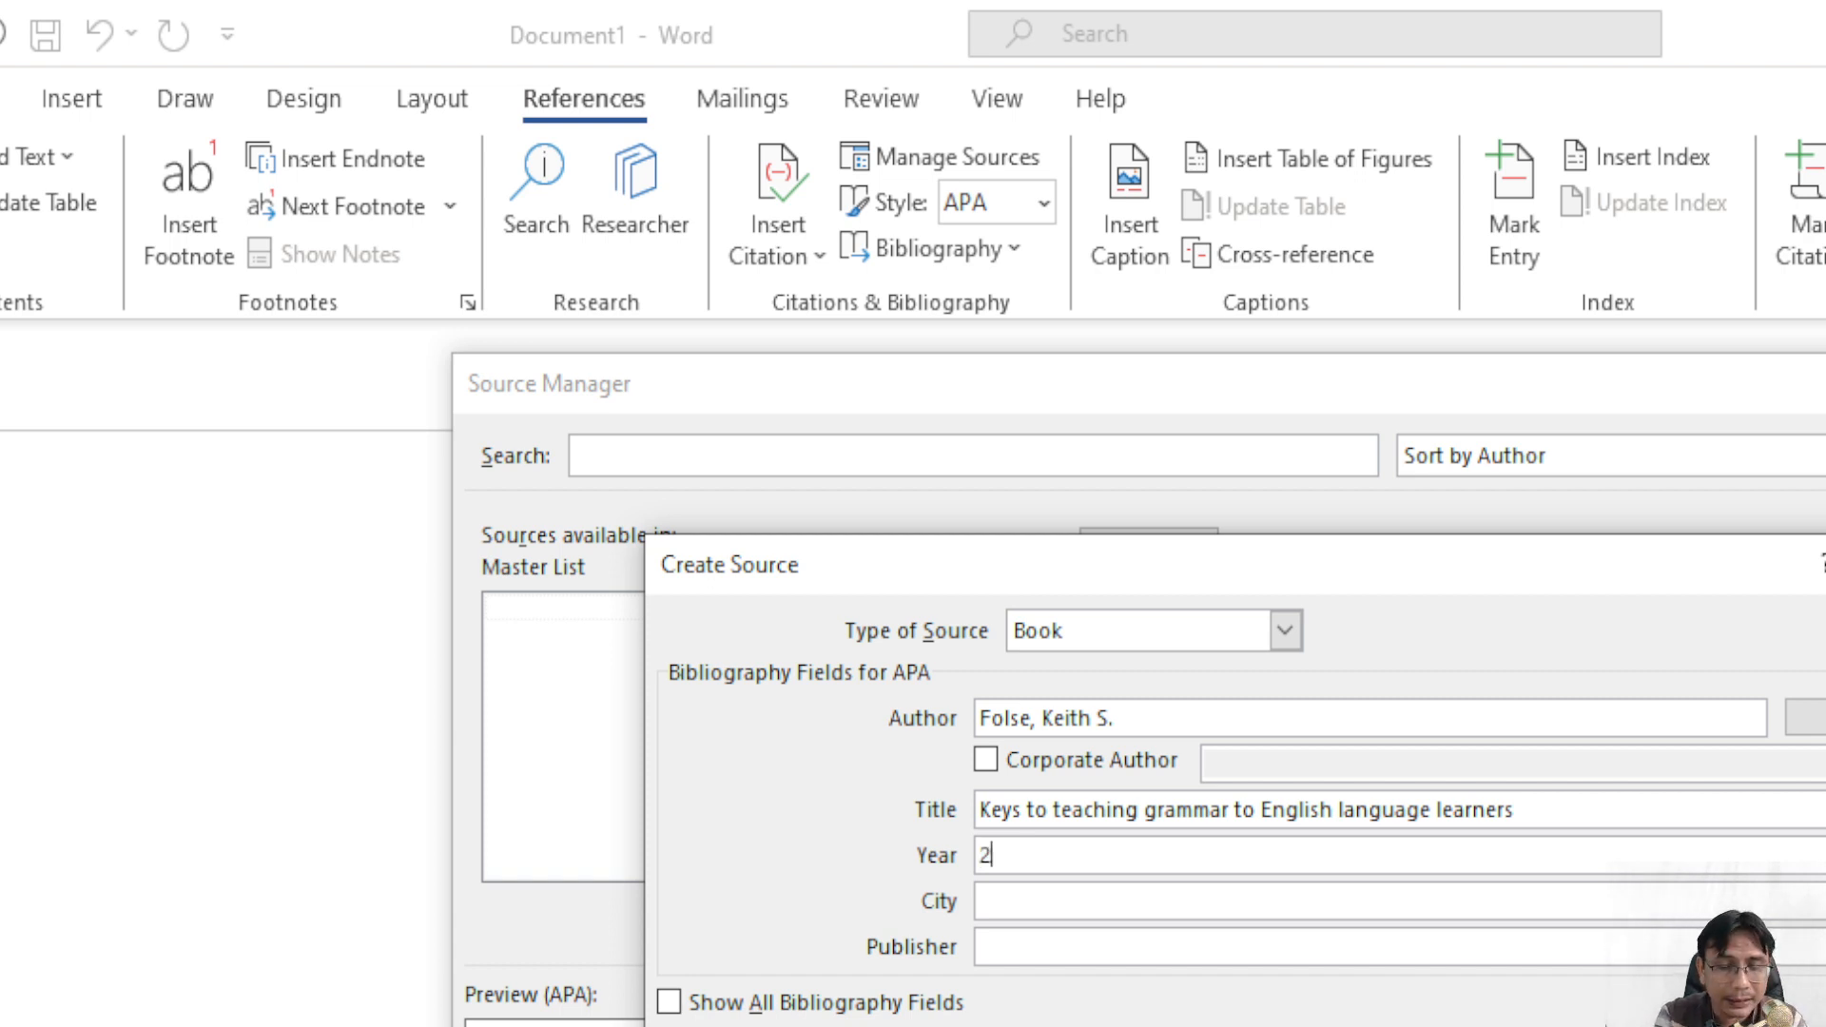
key("BackSpace")
key("BackSpace")
type("009")
key("Tab")
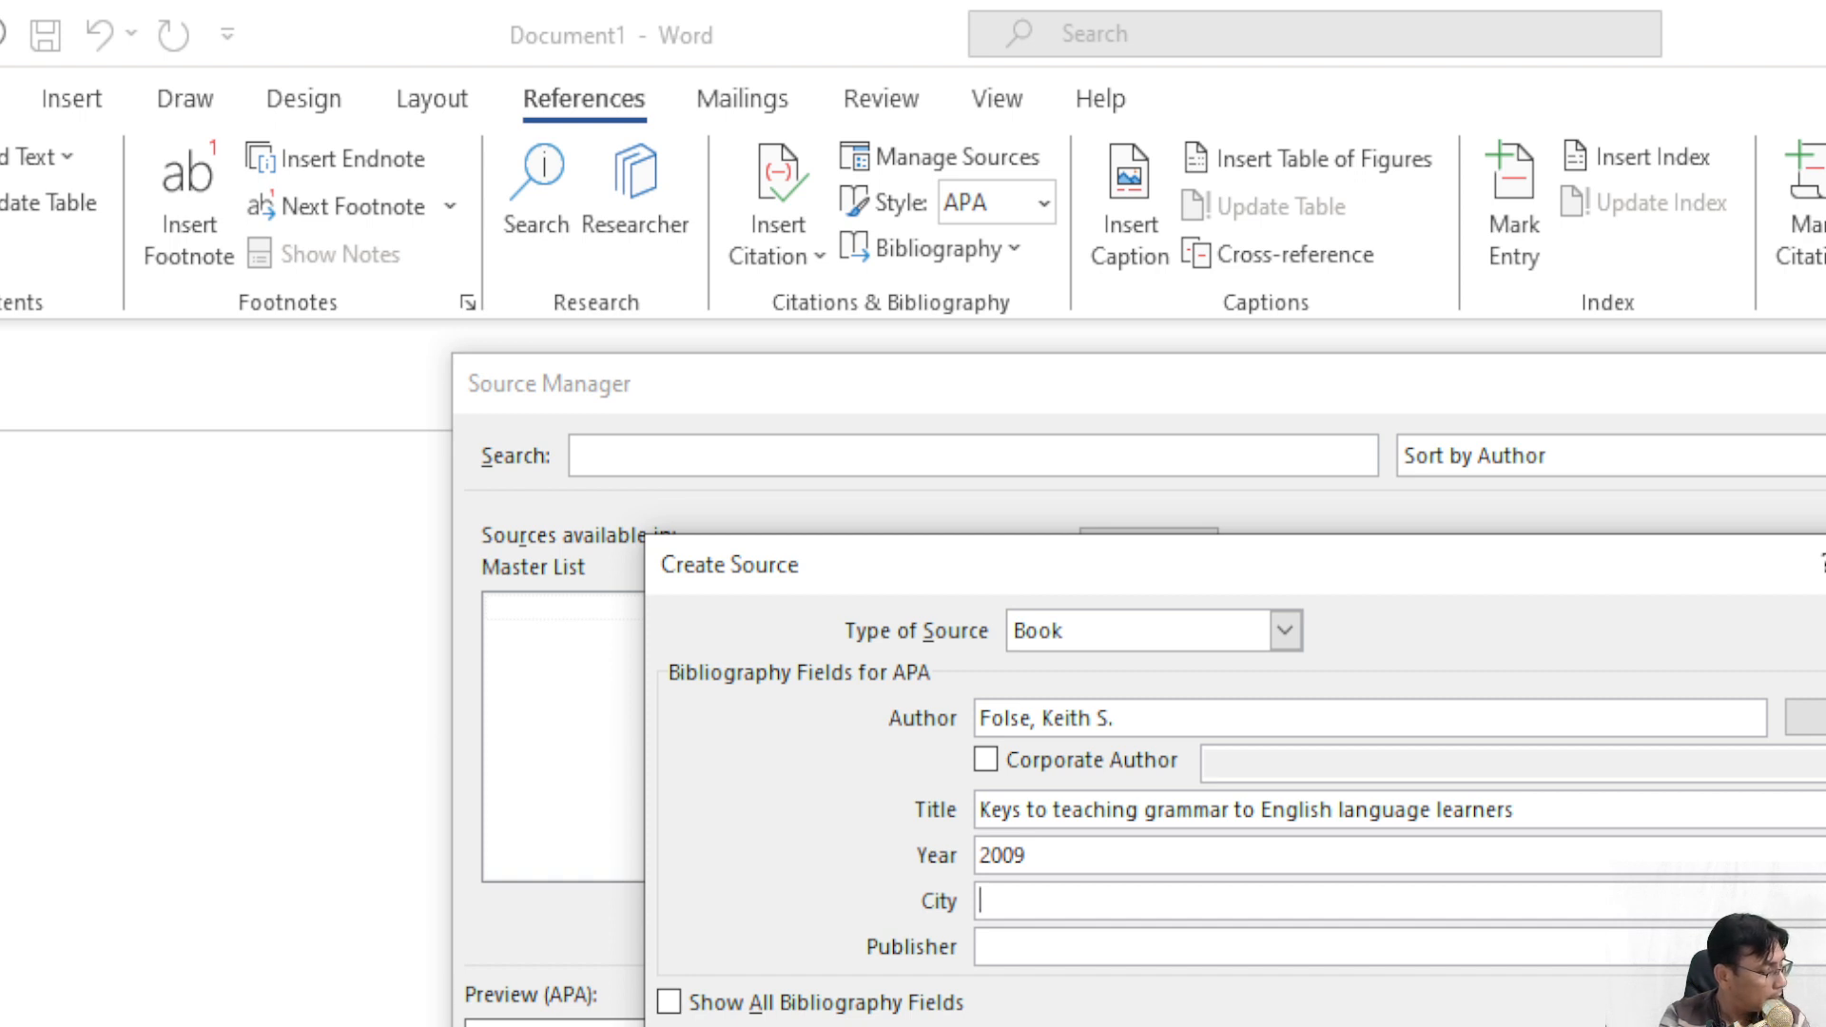
type("Michi")
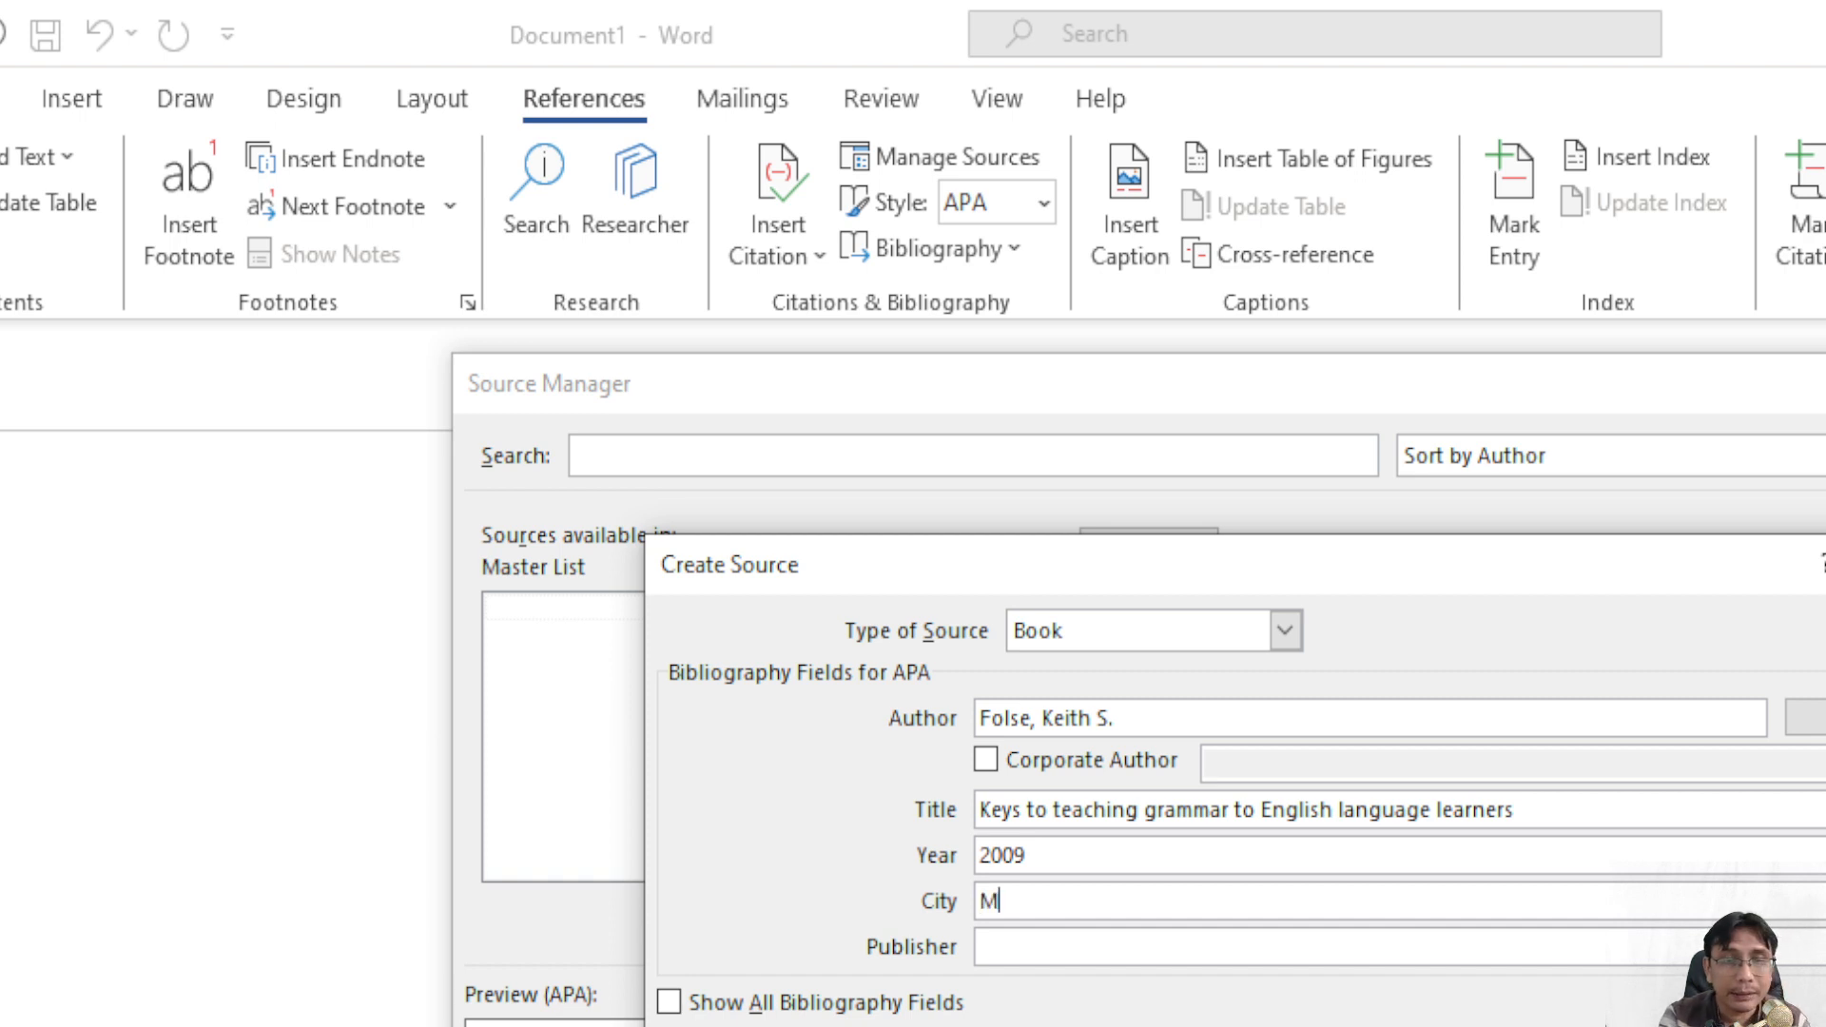
key("BackSpace")
type("igan")
Step: Enter "University of Michigan Press" as the book's publisher
key("Tab")
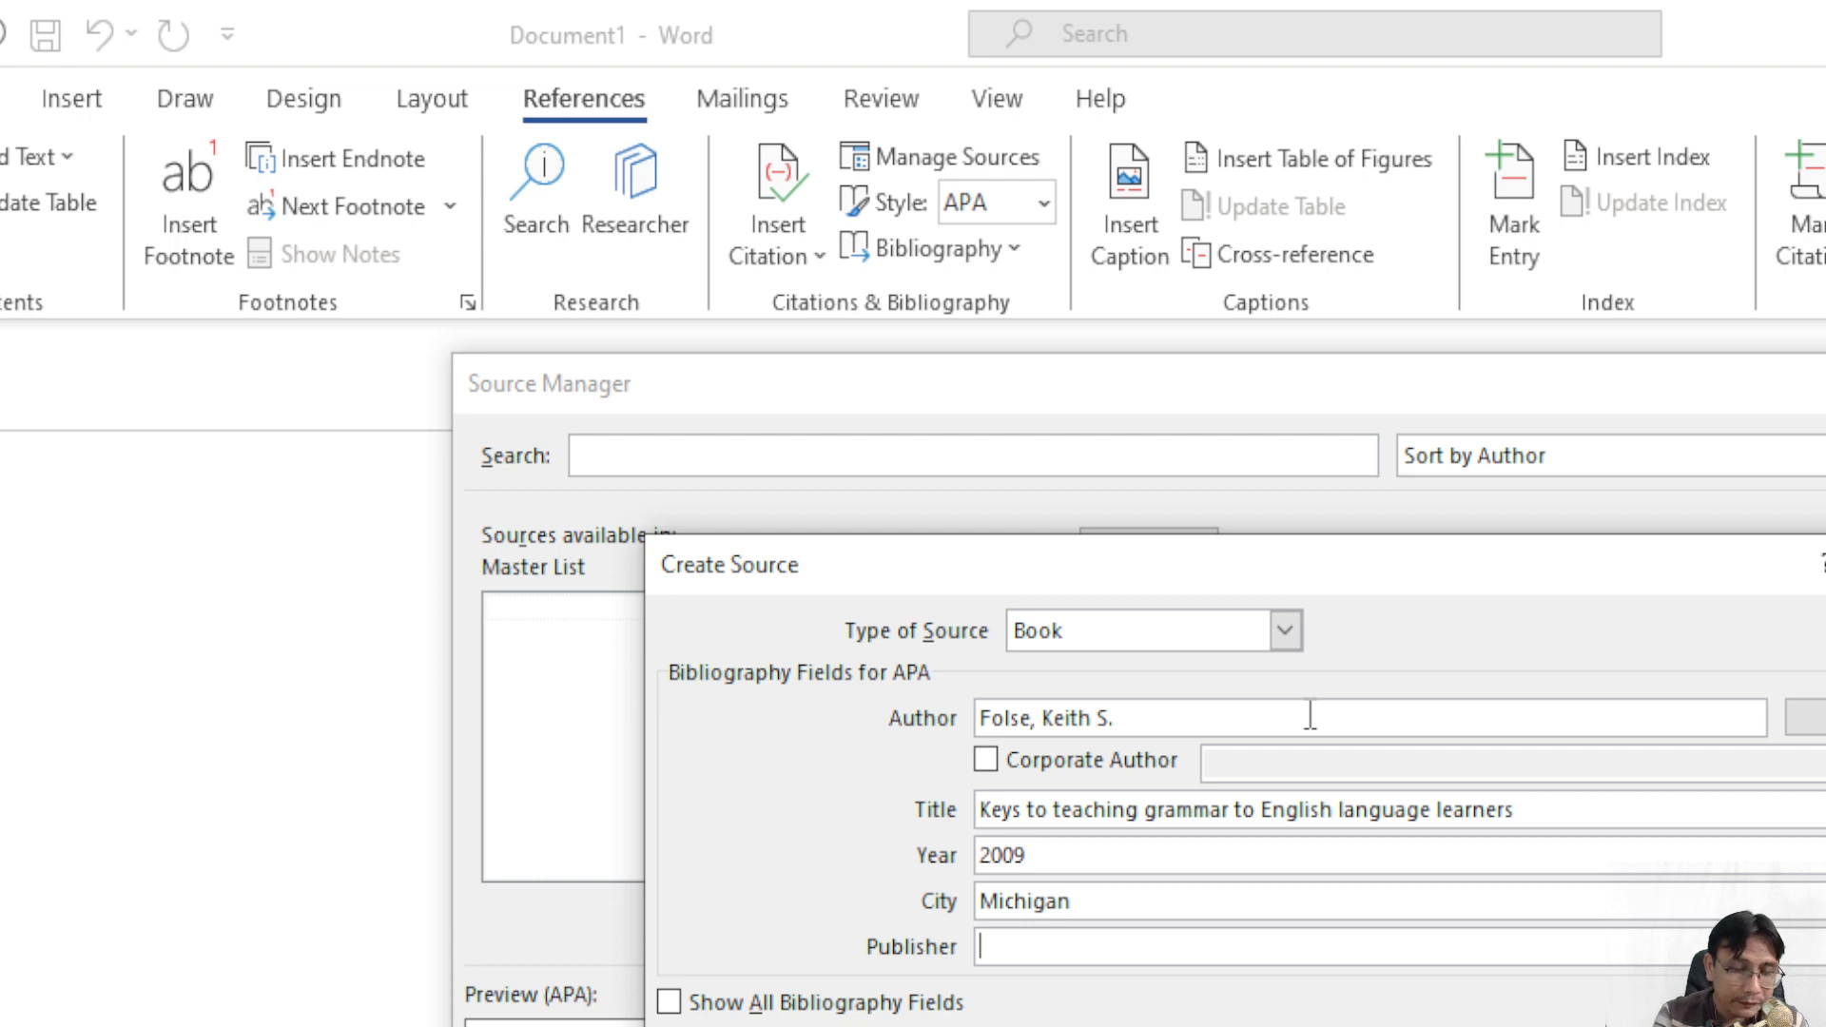
type("Unive")
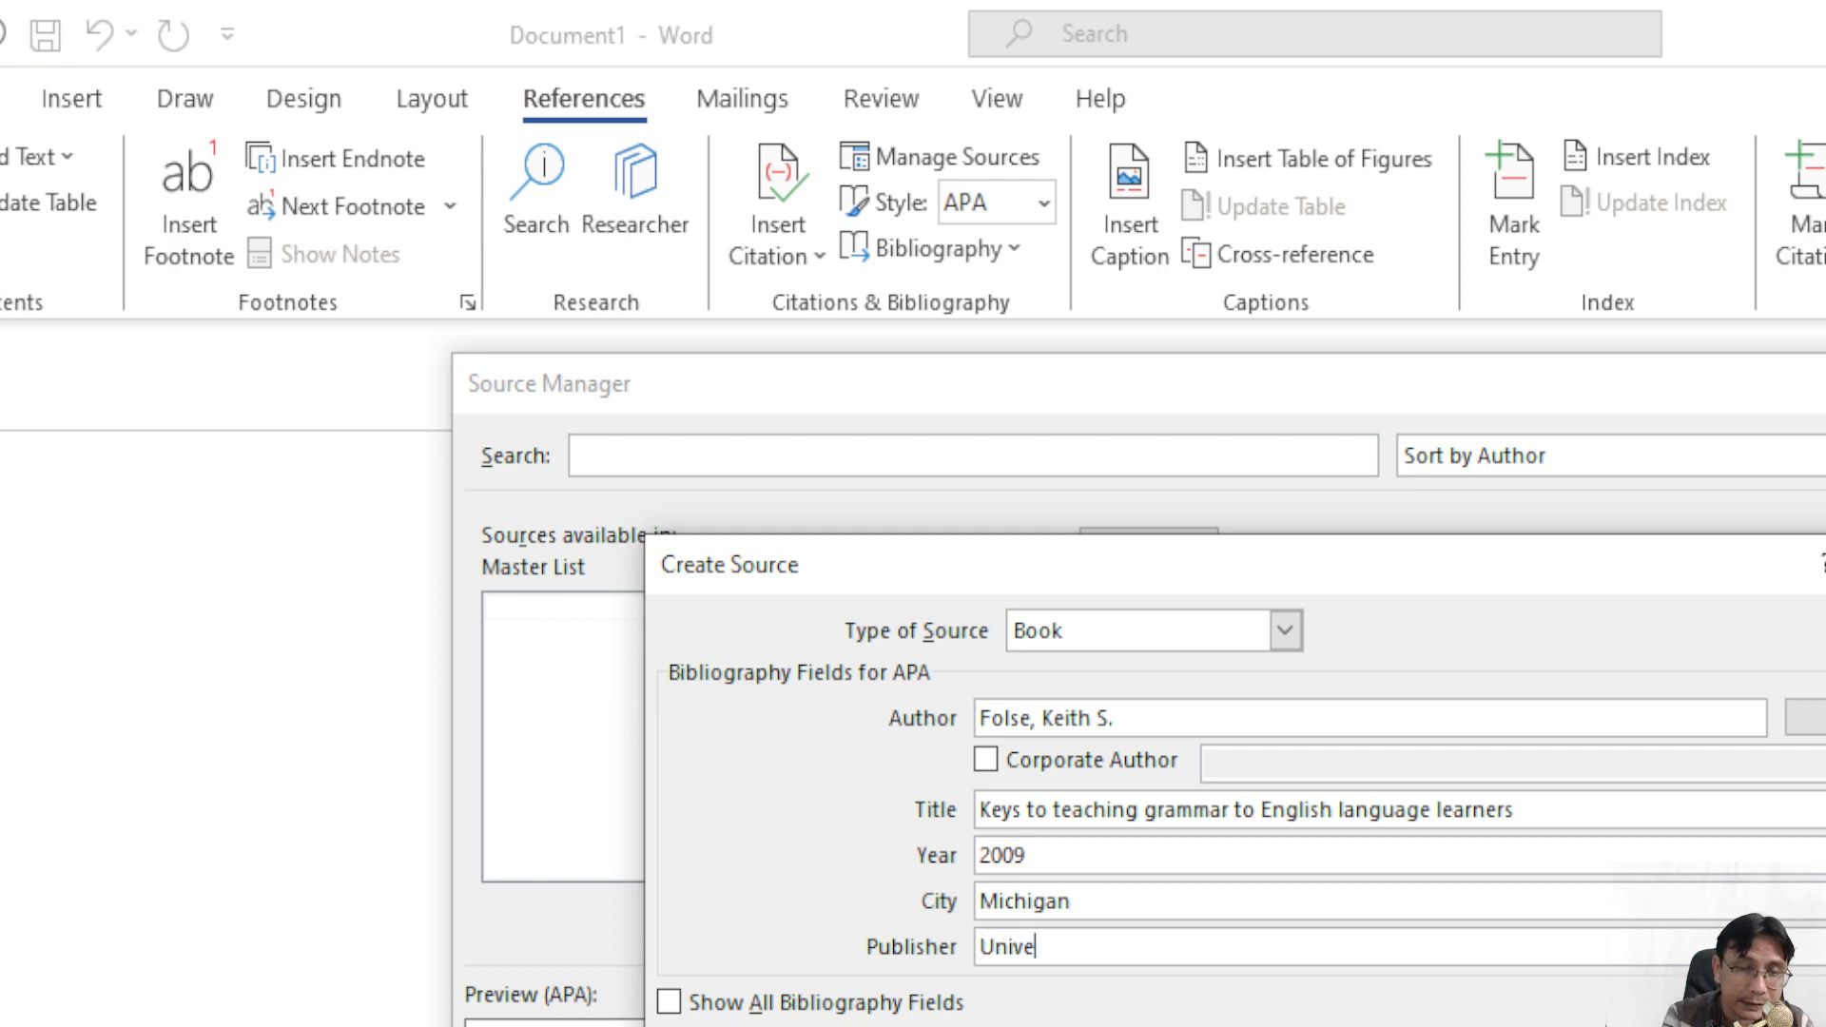
type("rsity o")
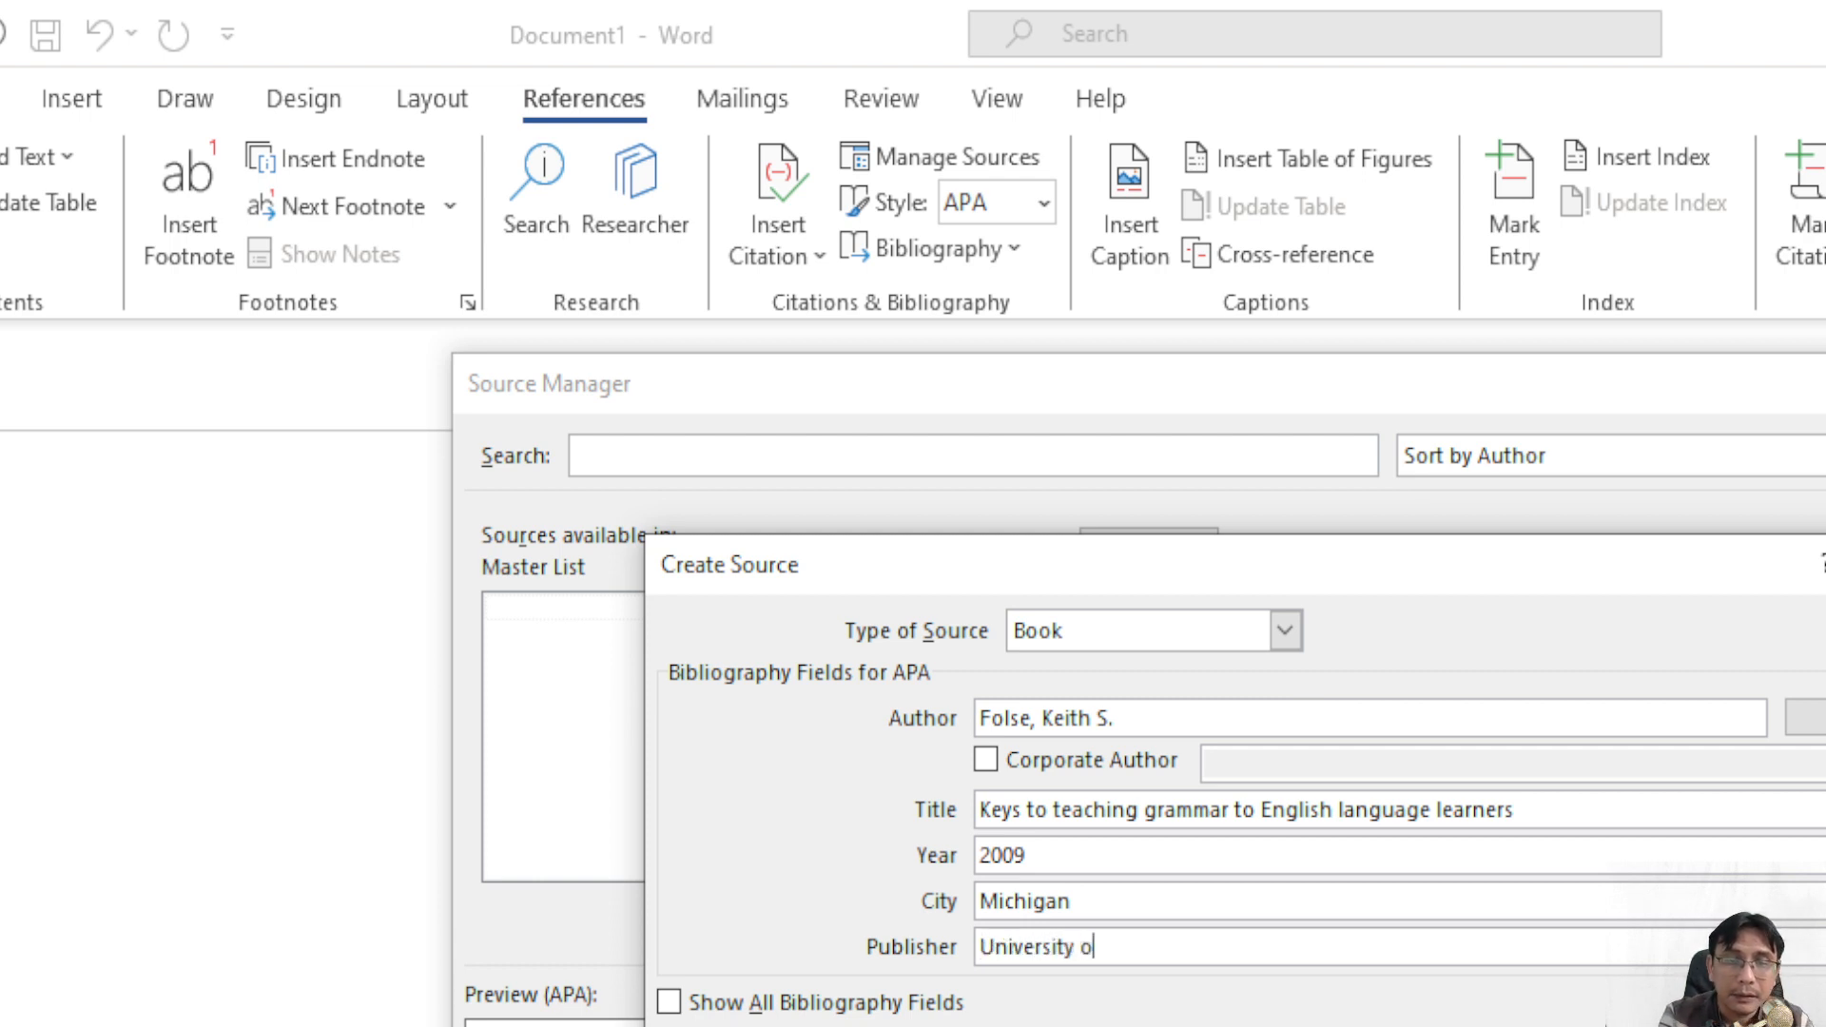
type("f Mic")
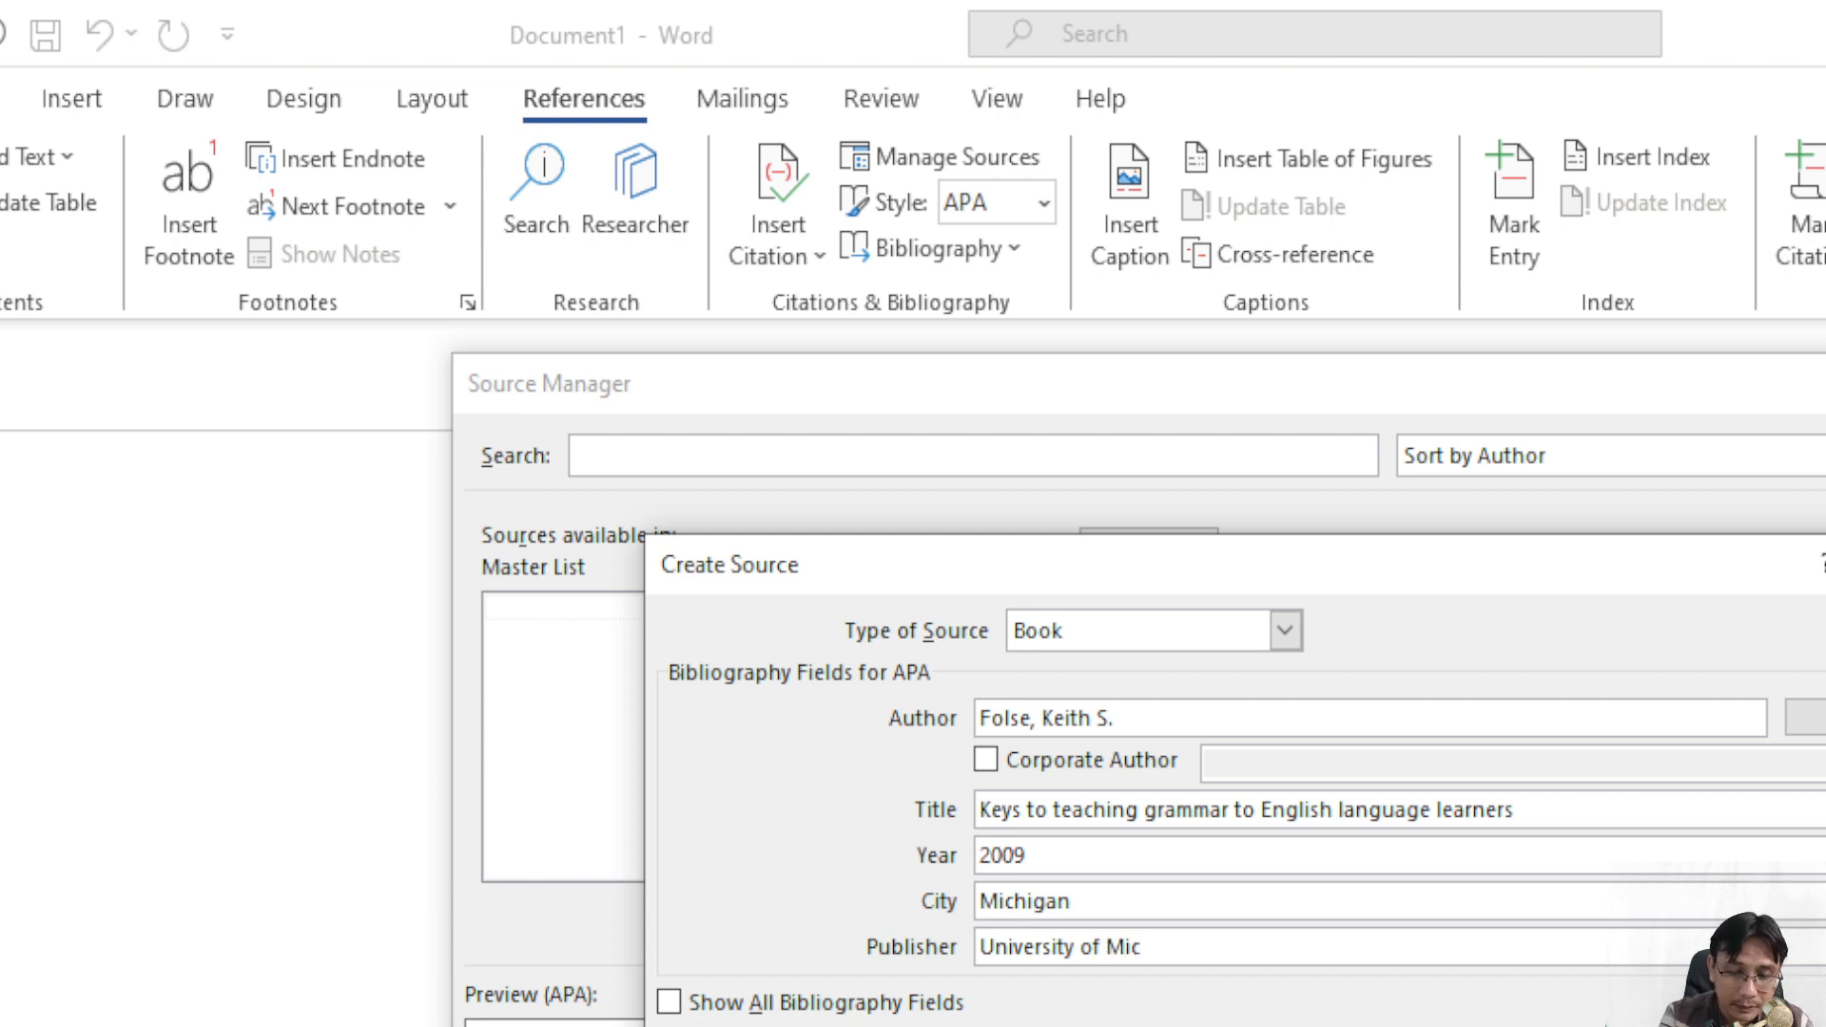
type("higan Press")
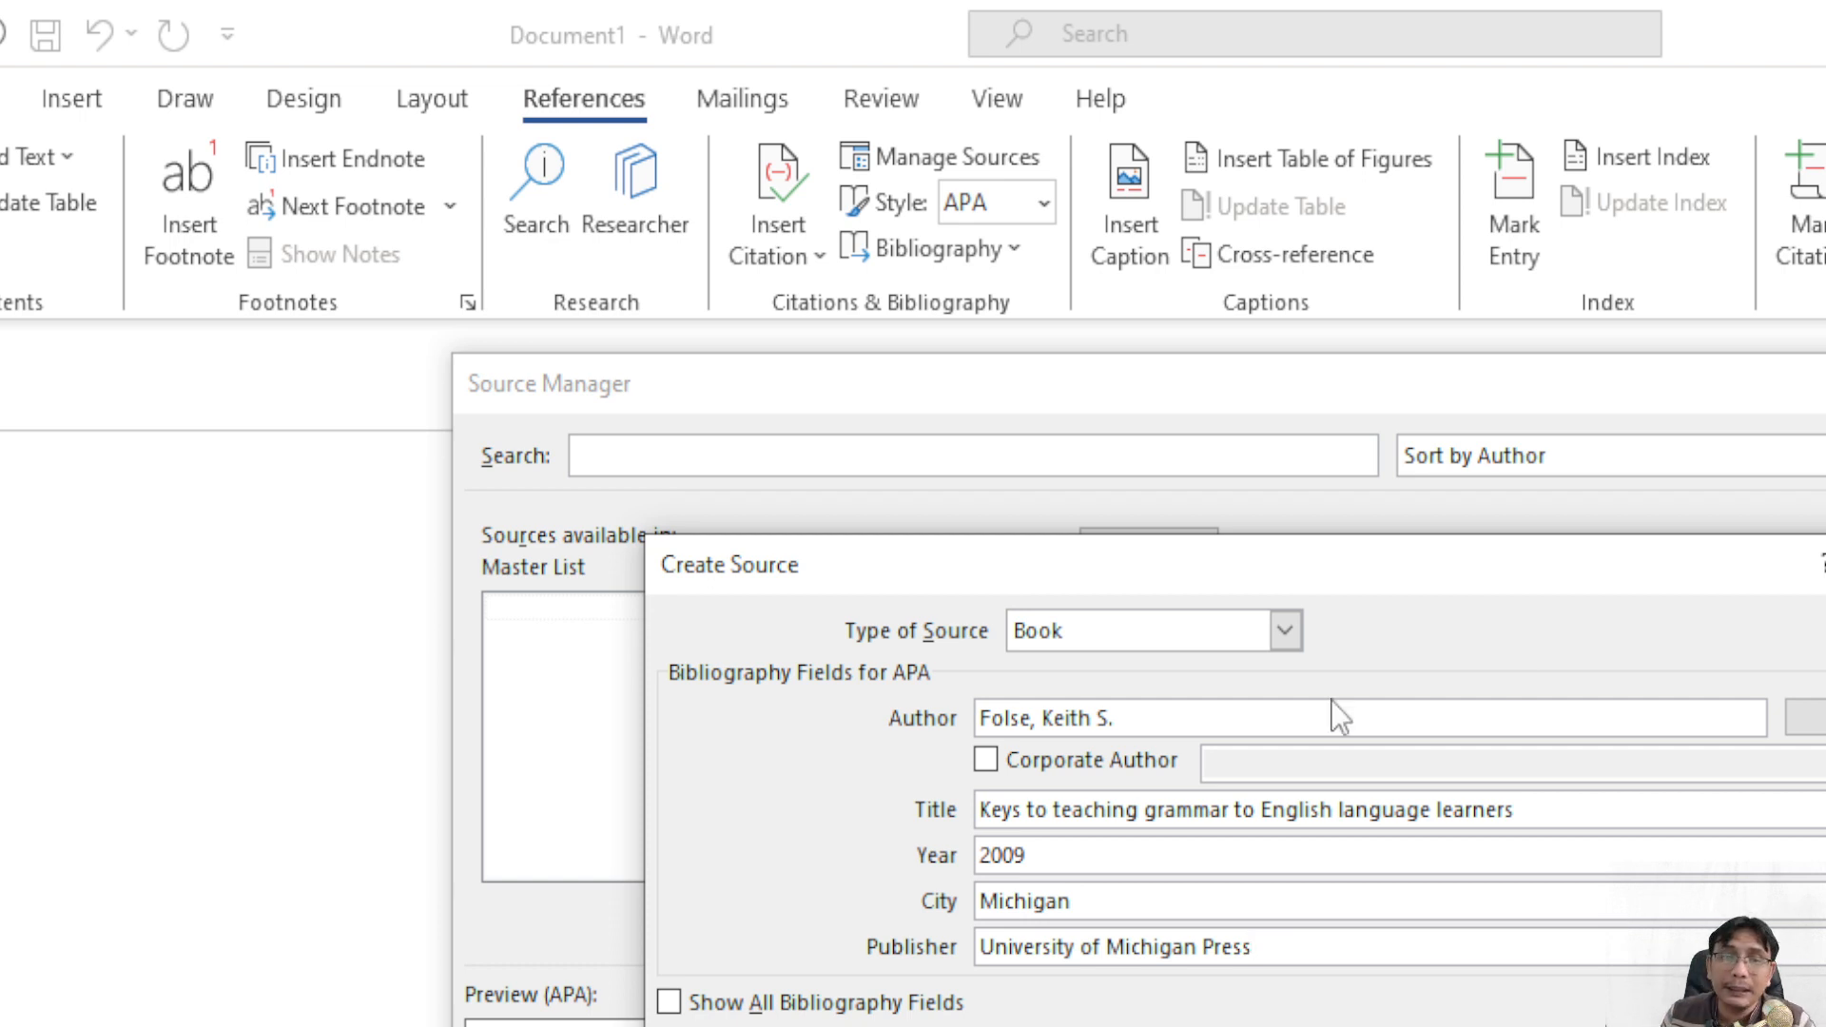
left_click(1119, 901)
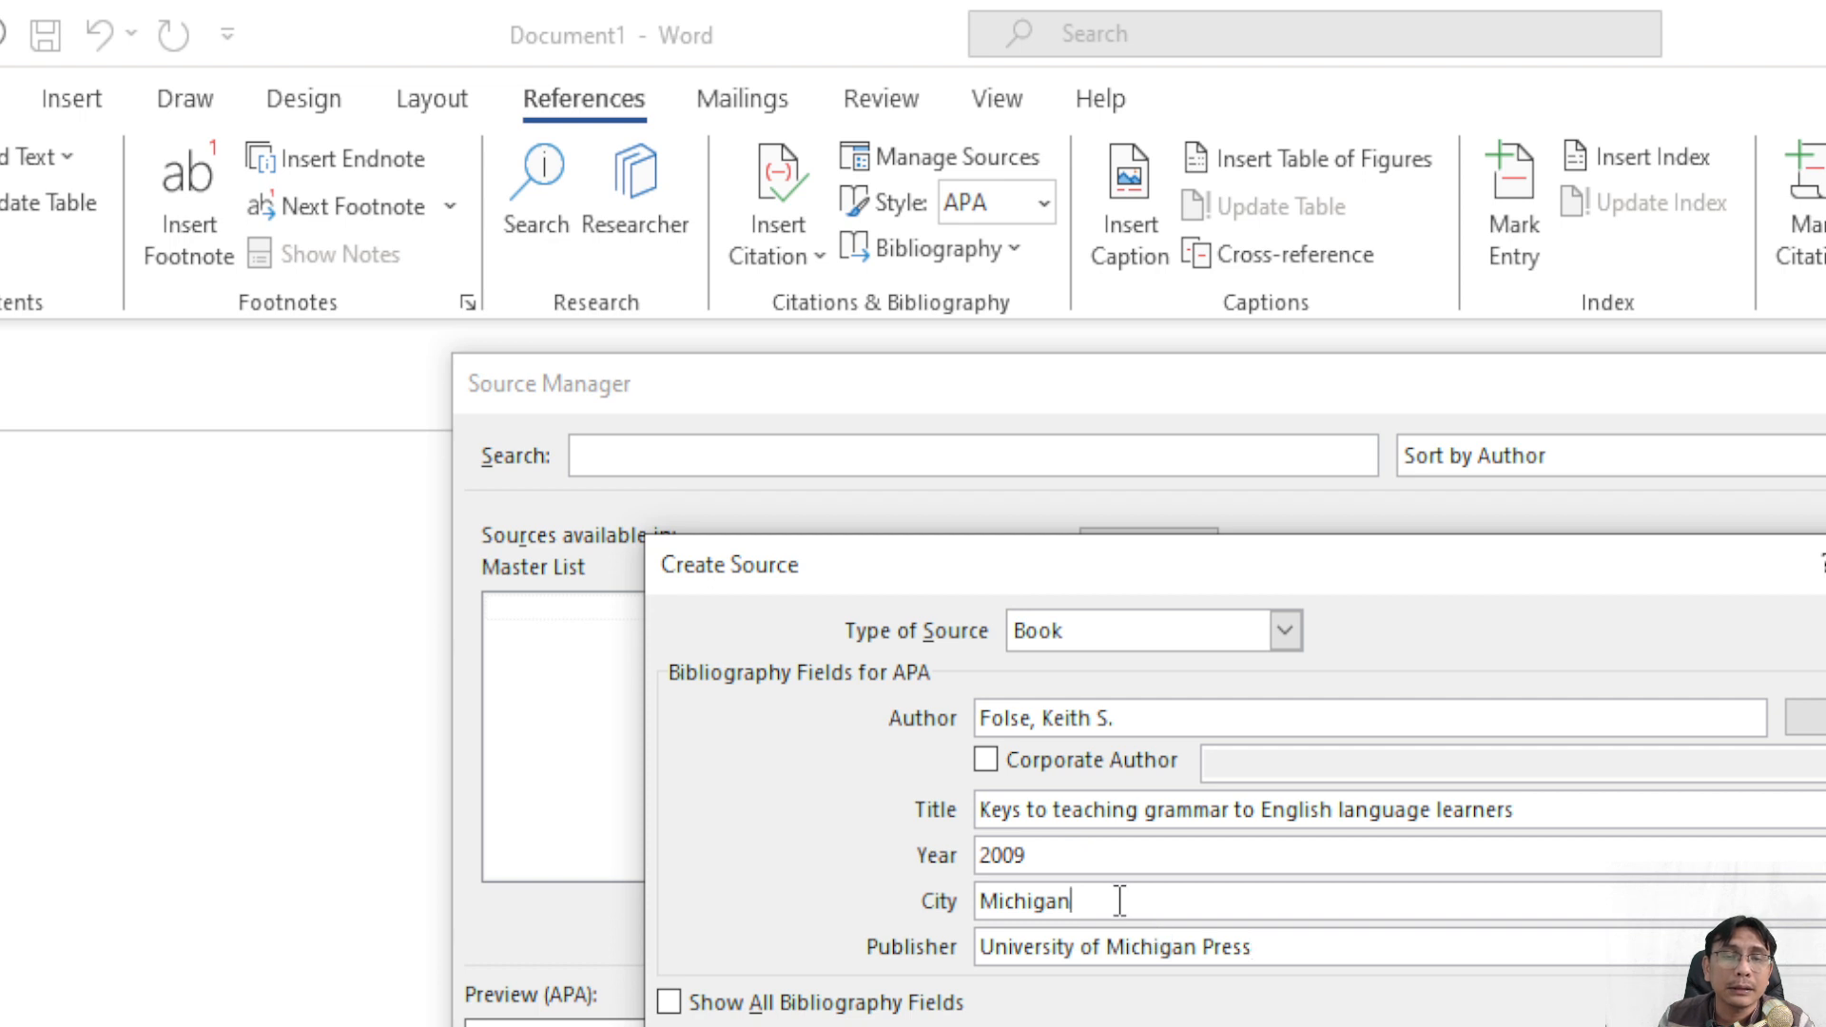
left_click(1315, 952)
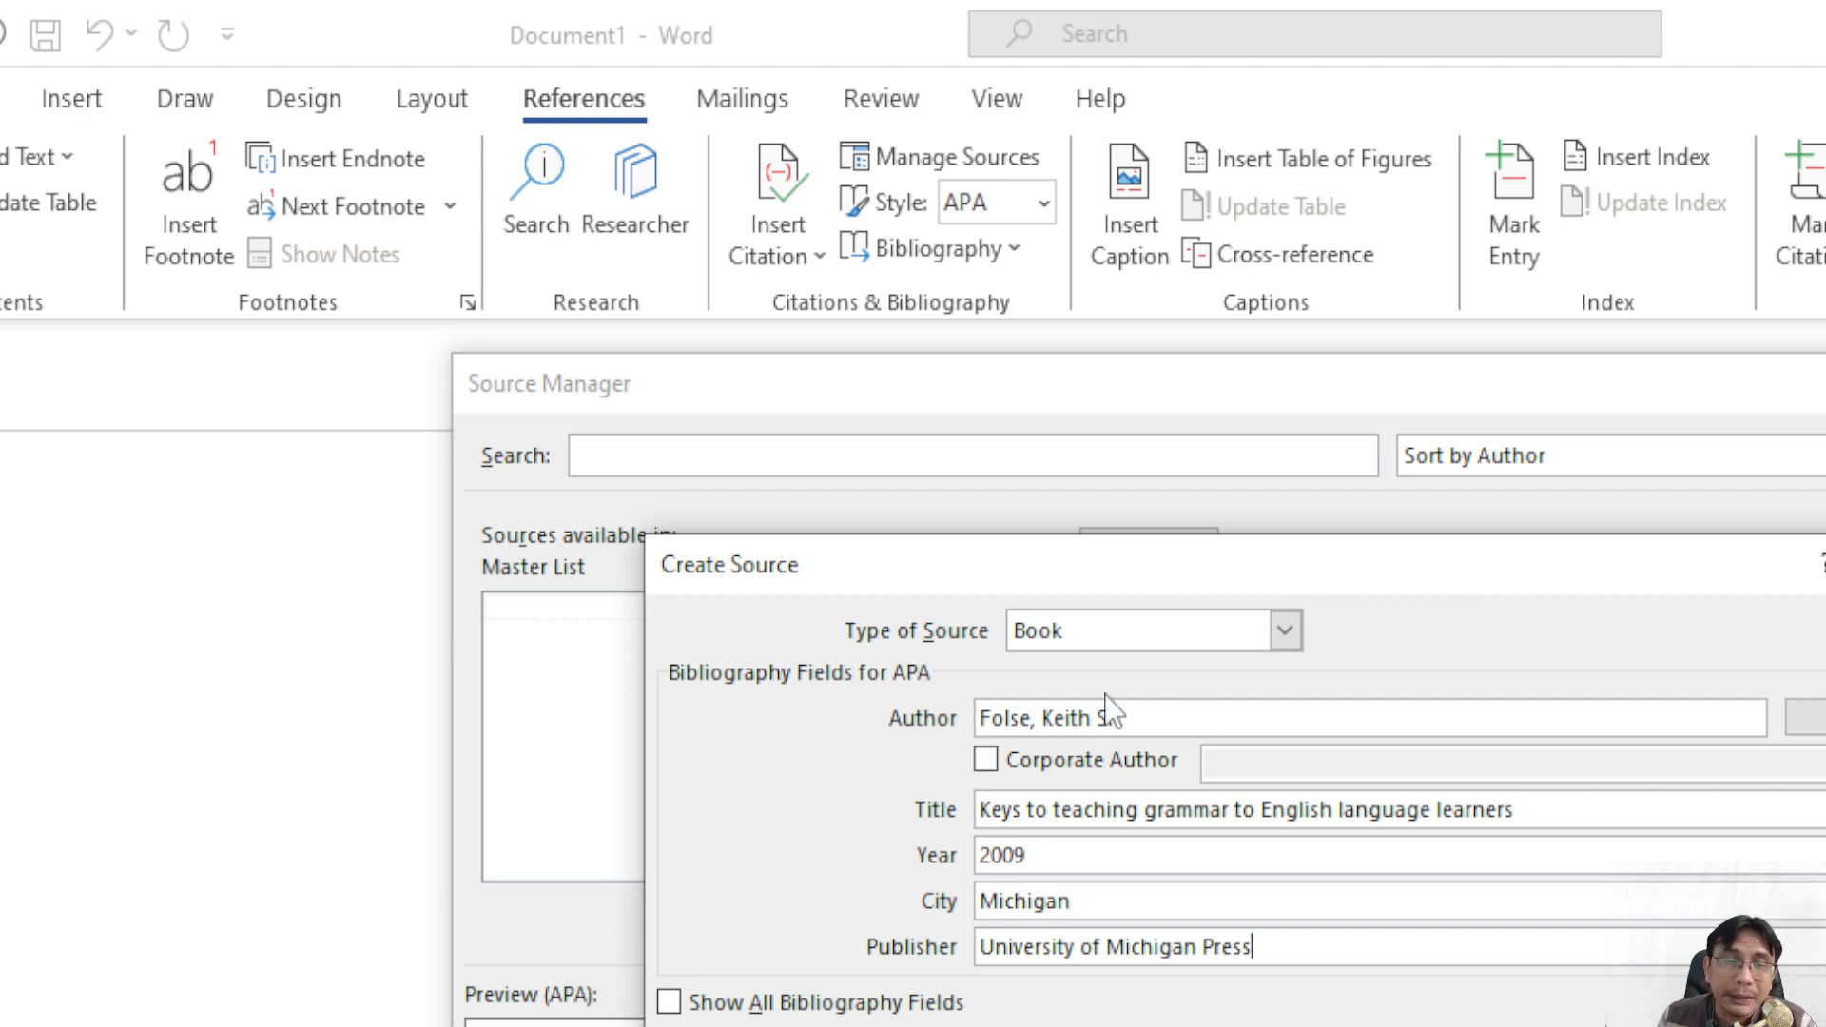
Step: Show all bibliography fields for the book source and look through the additional ones
left_click(669, 1003)
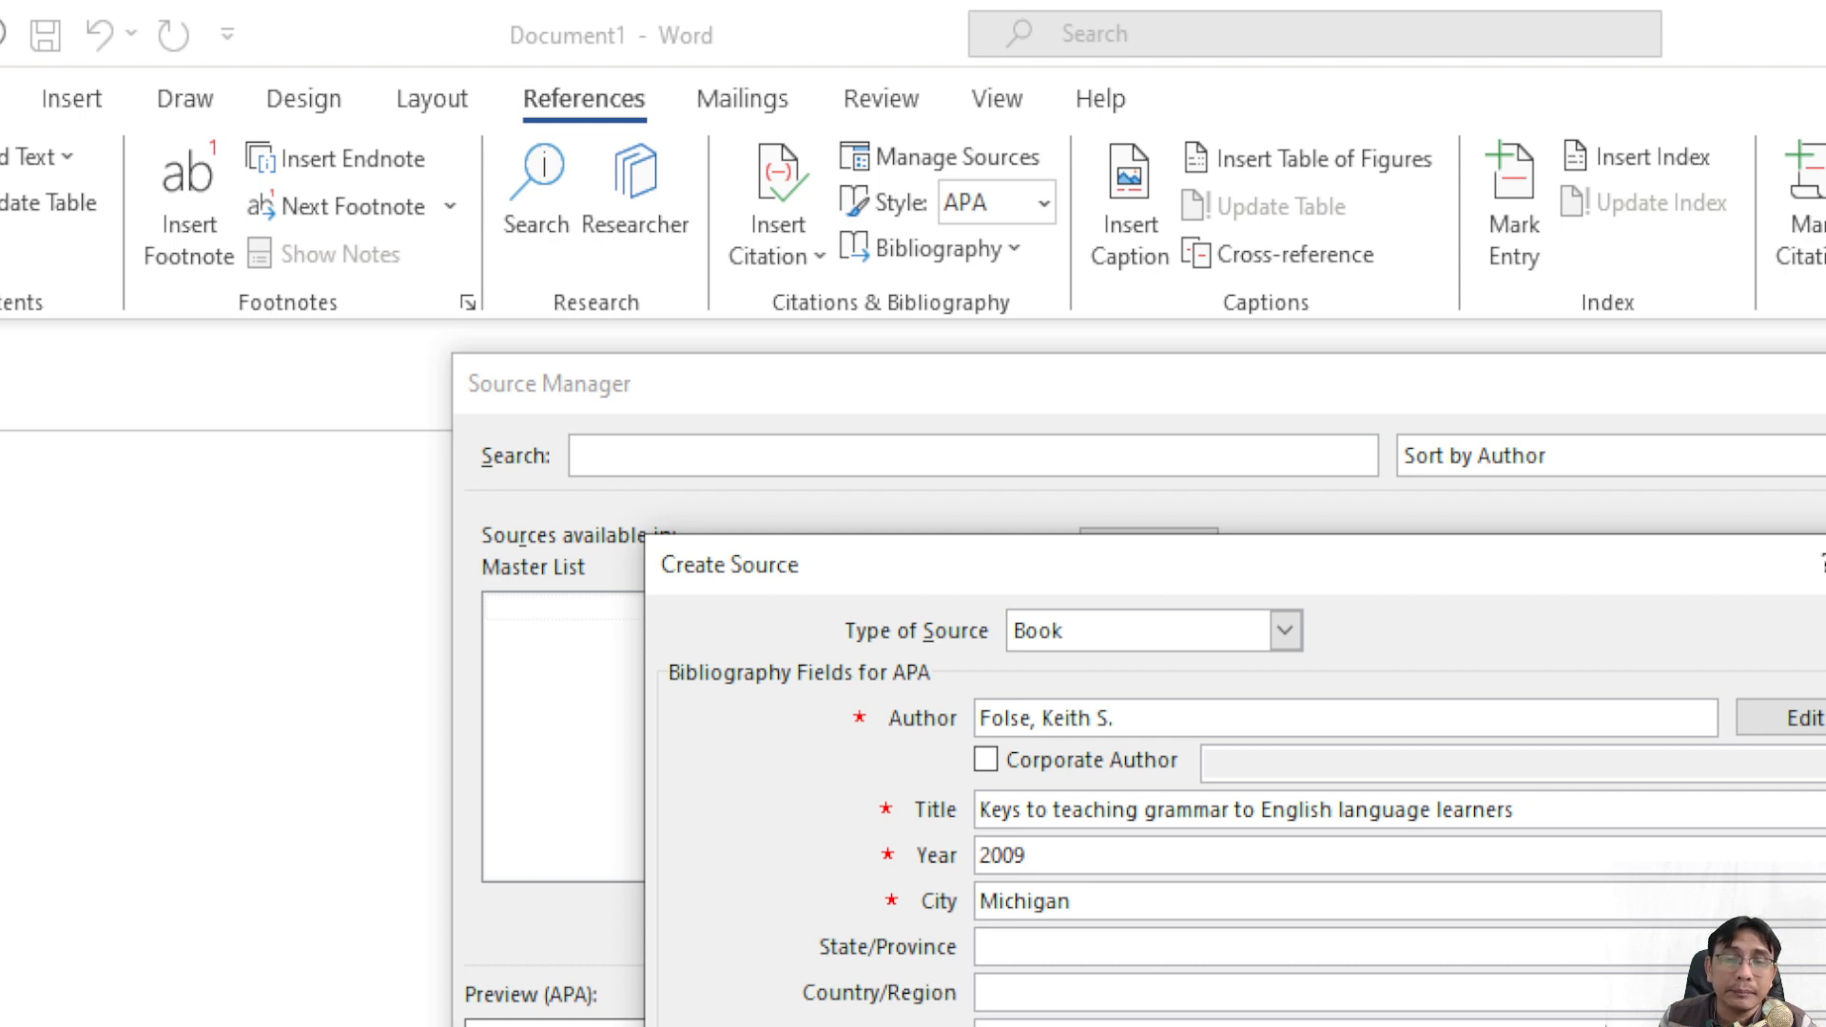
scroll(1213, 942, "down", 1)
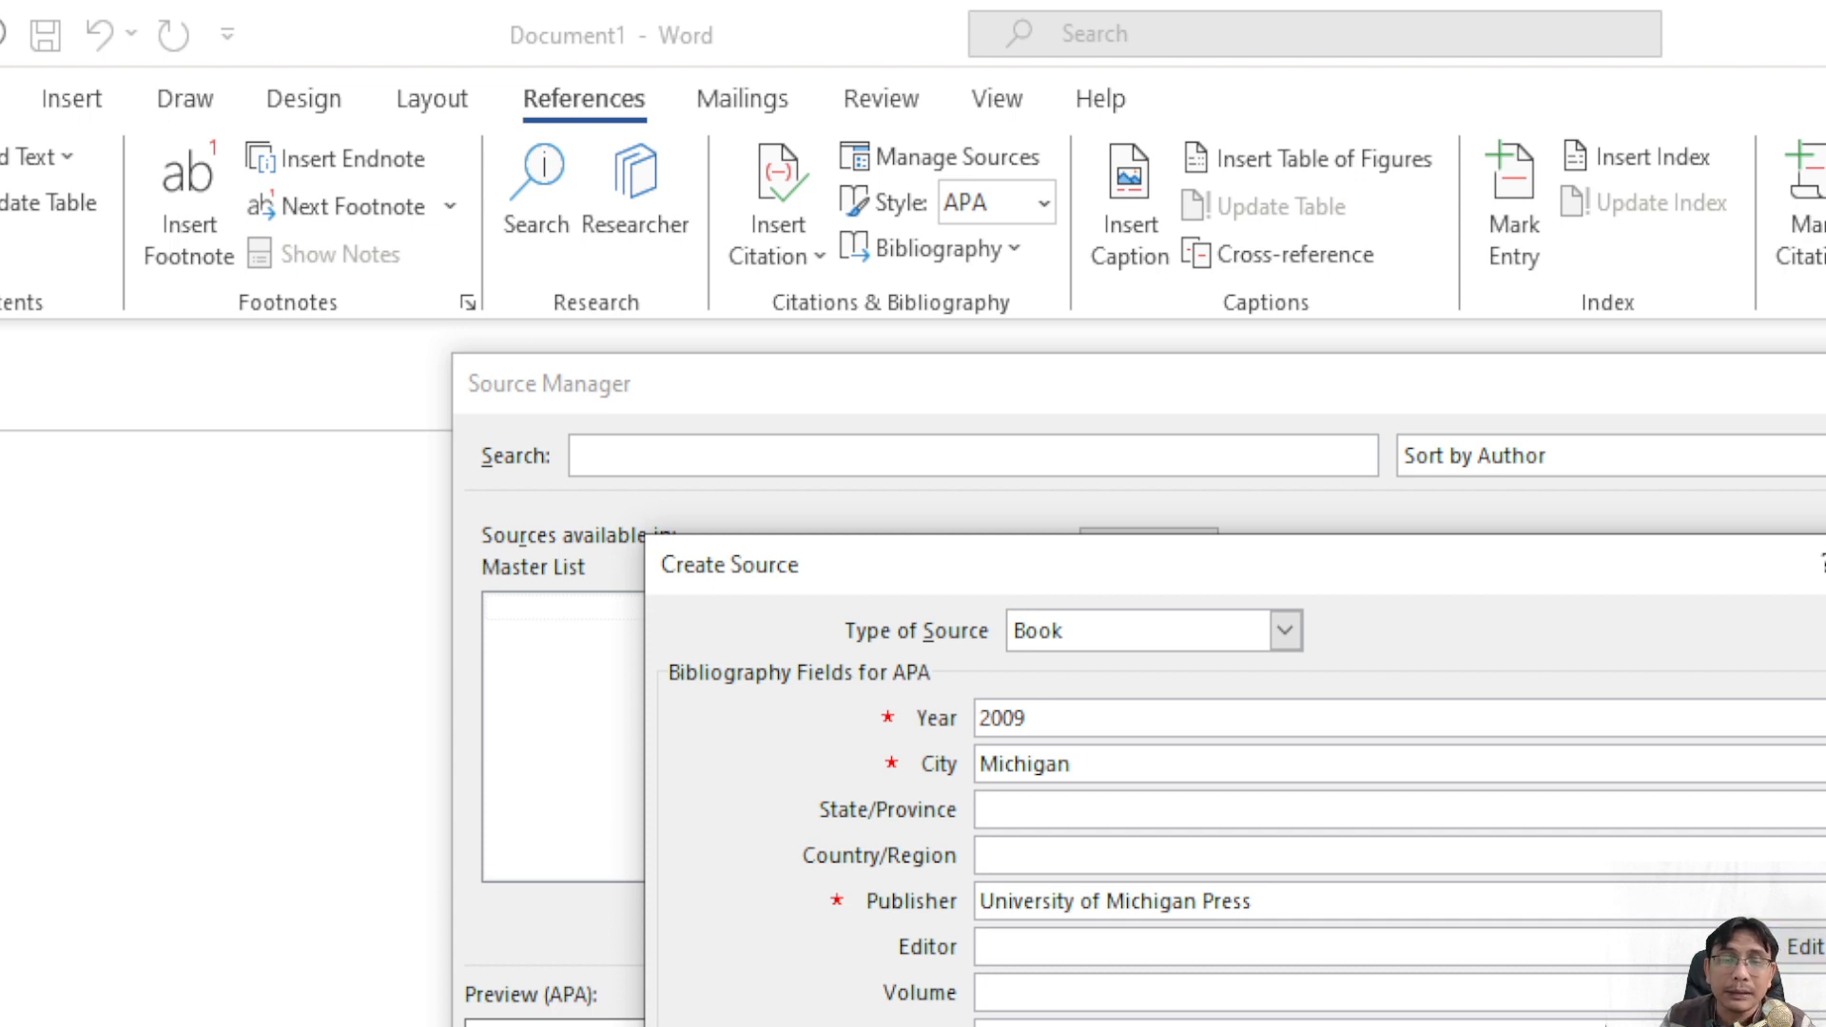
scroll(1237, 857, "down", 1)
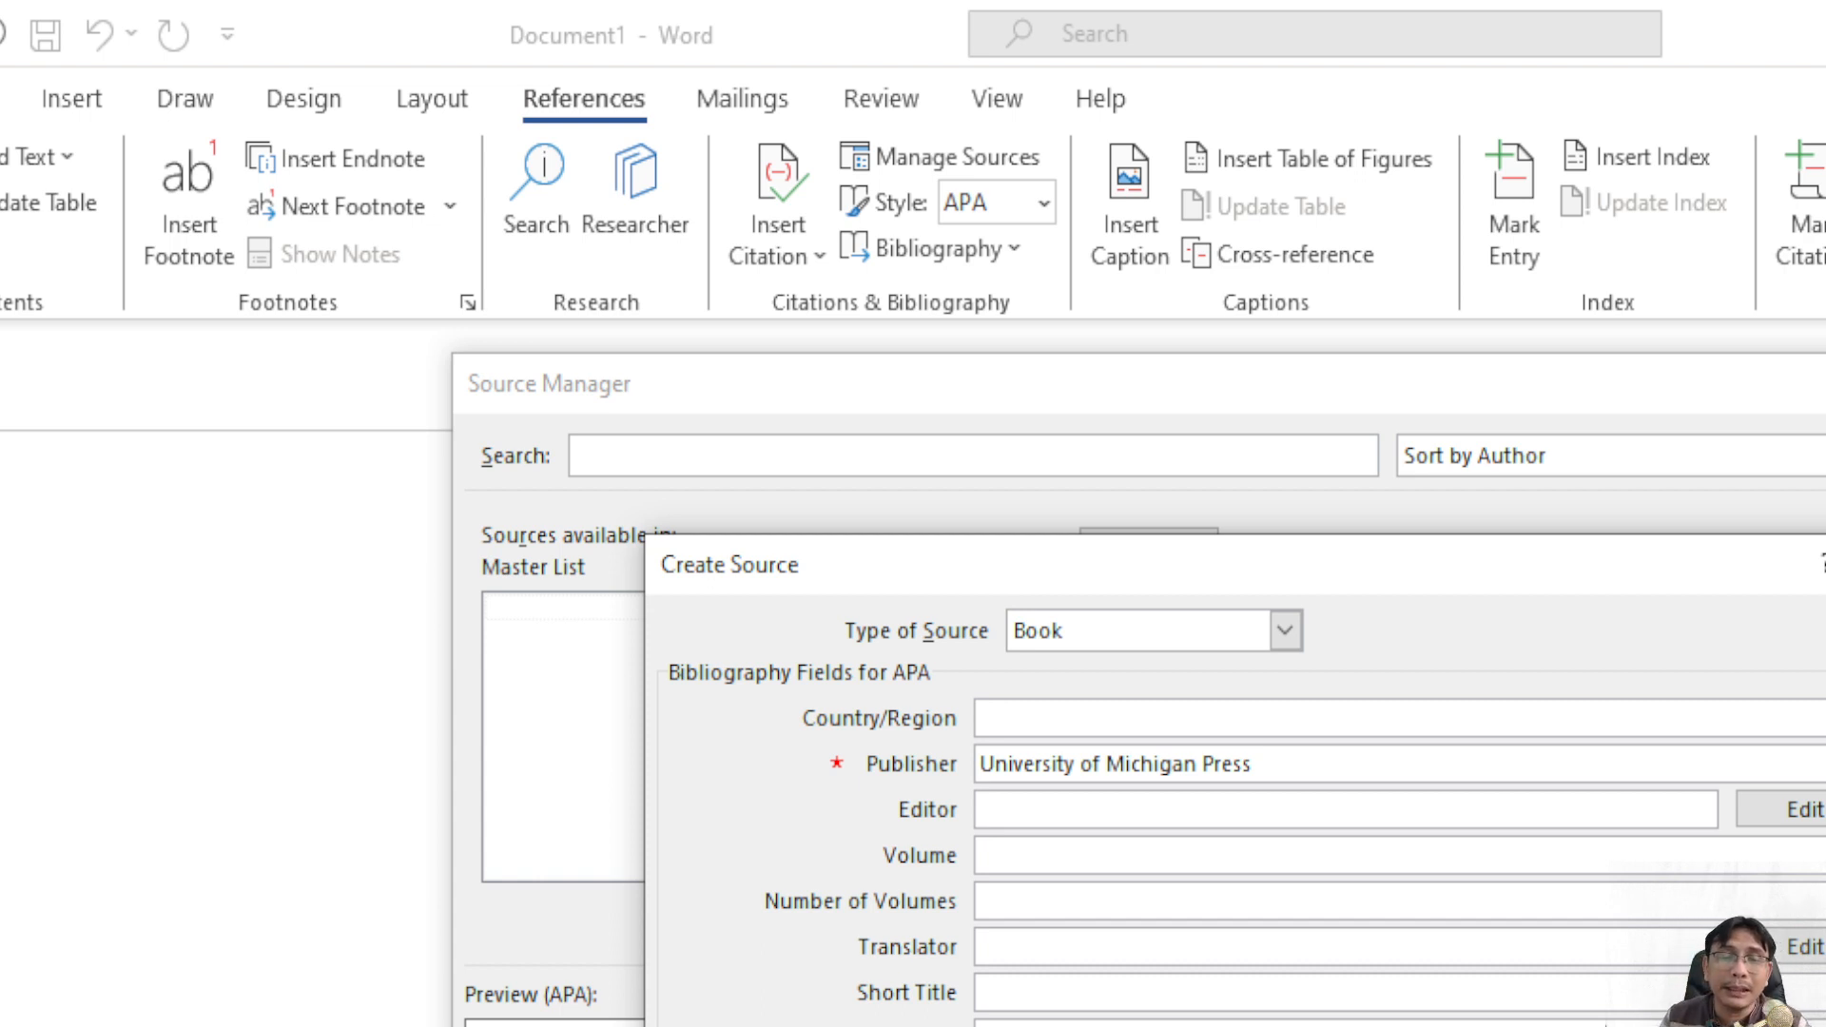
scroll(1237, 856, "down", 1)
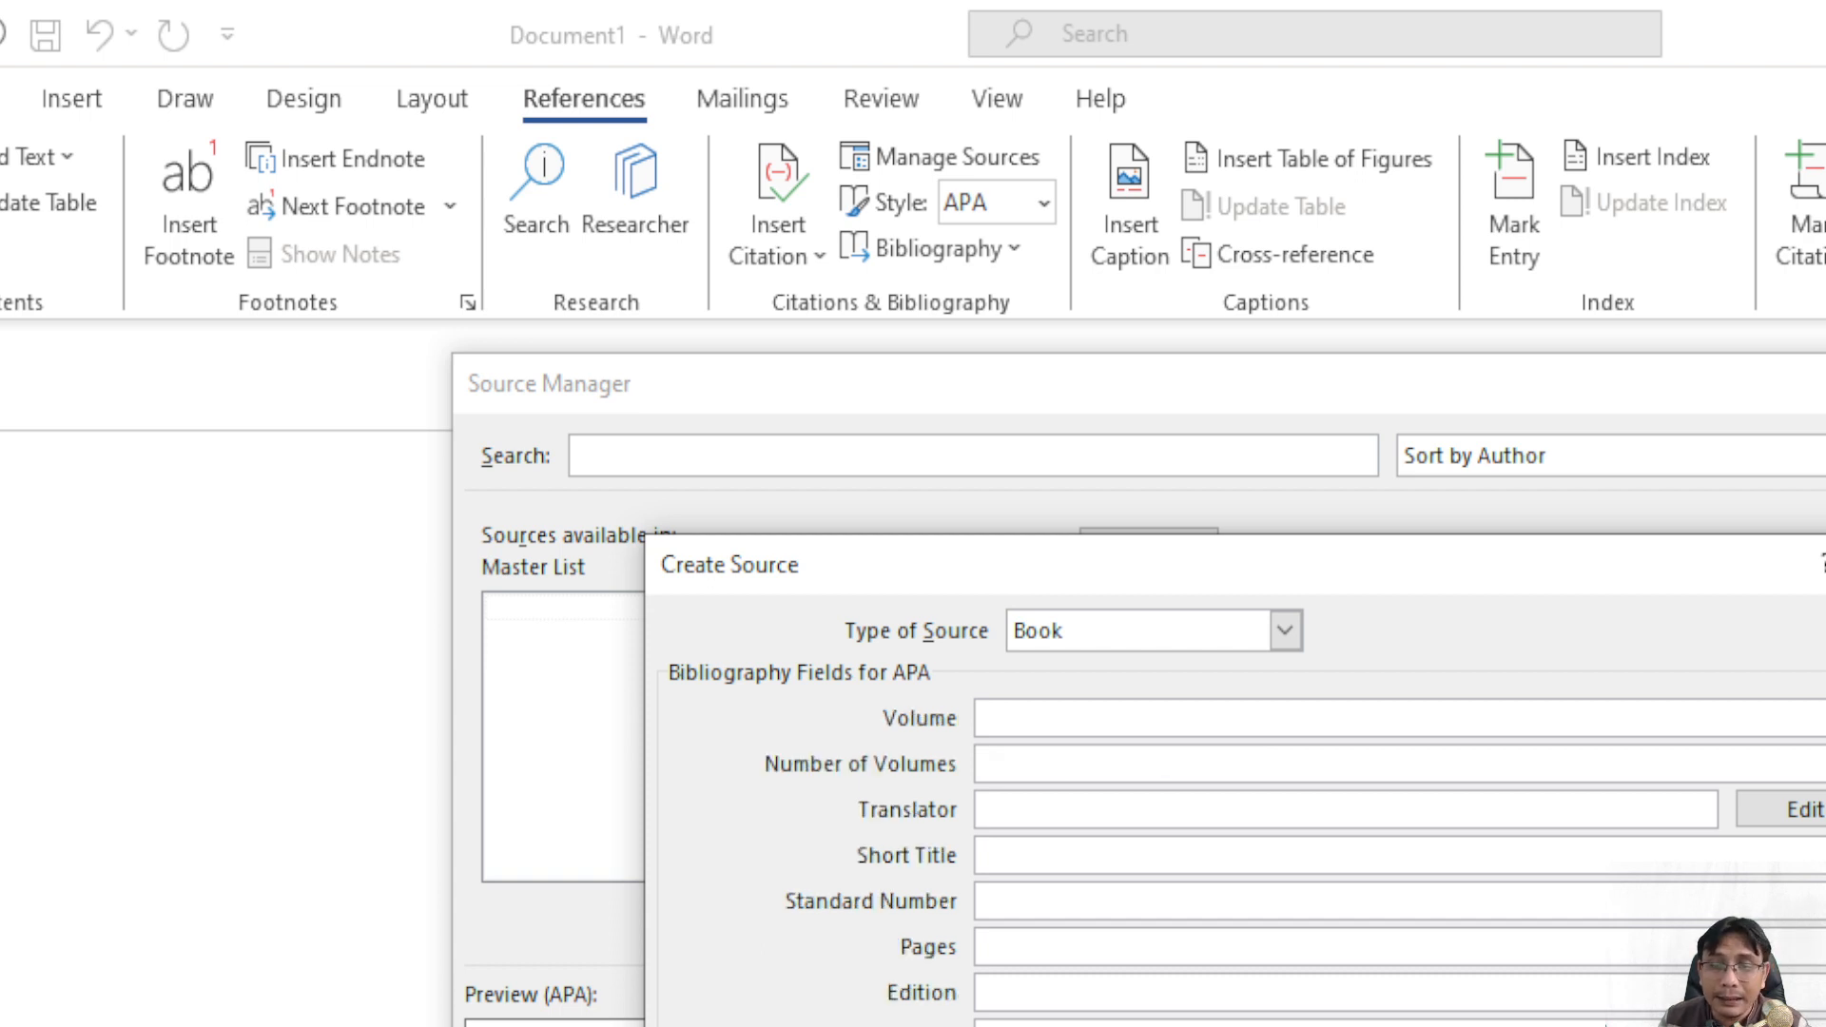
scroll(1237, 856, "down", 1)
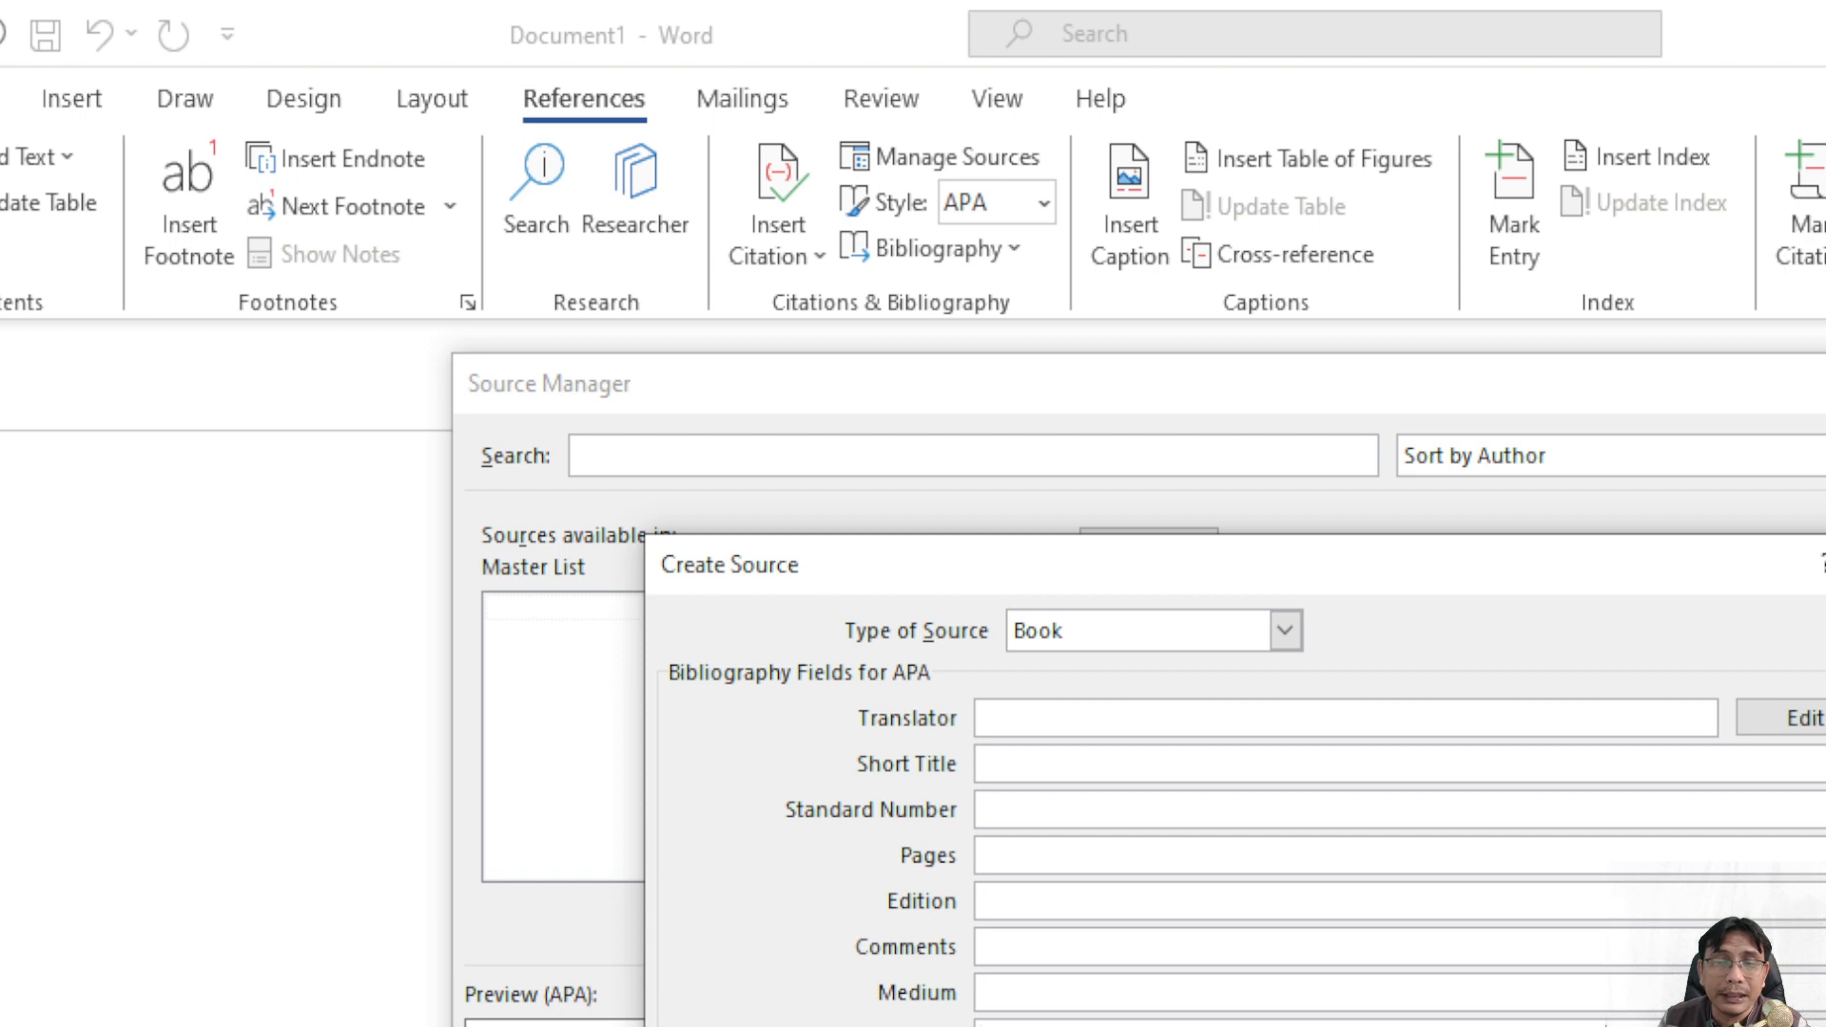
Step: Review the book source's completed entries and its additional bibliography fields, from author through medium
scroll(1236, 856, "up", 3)
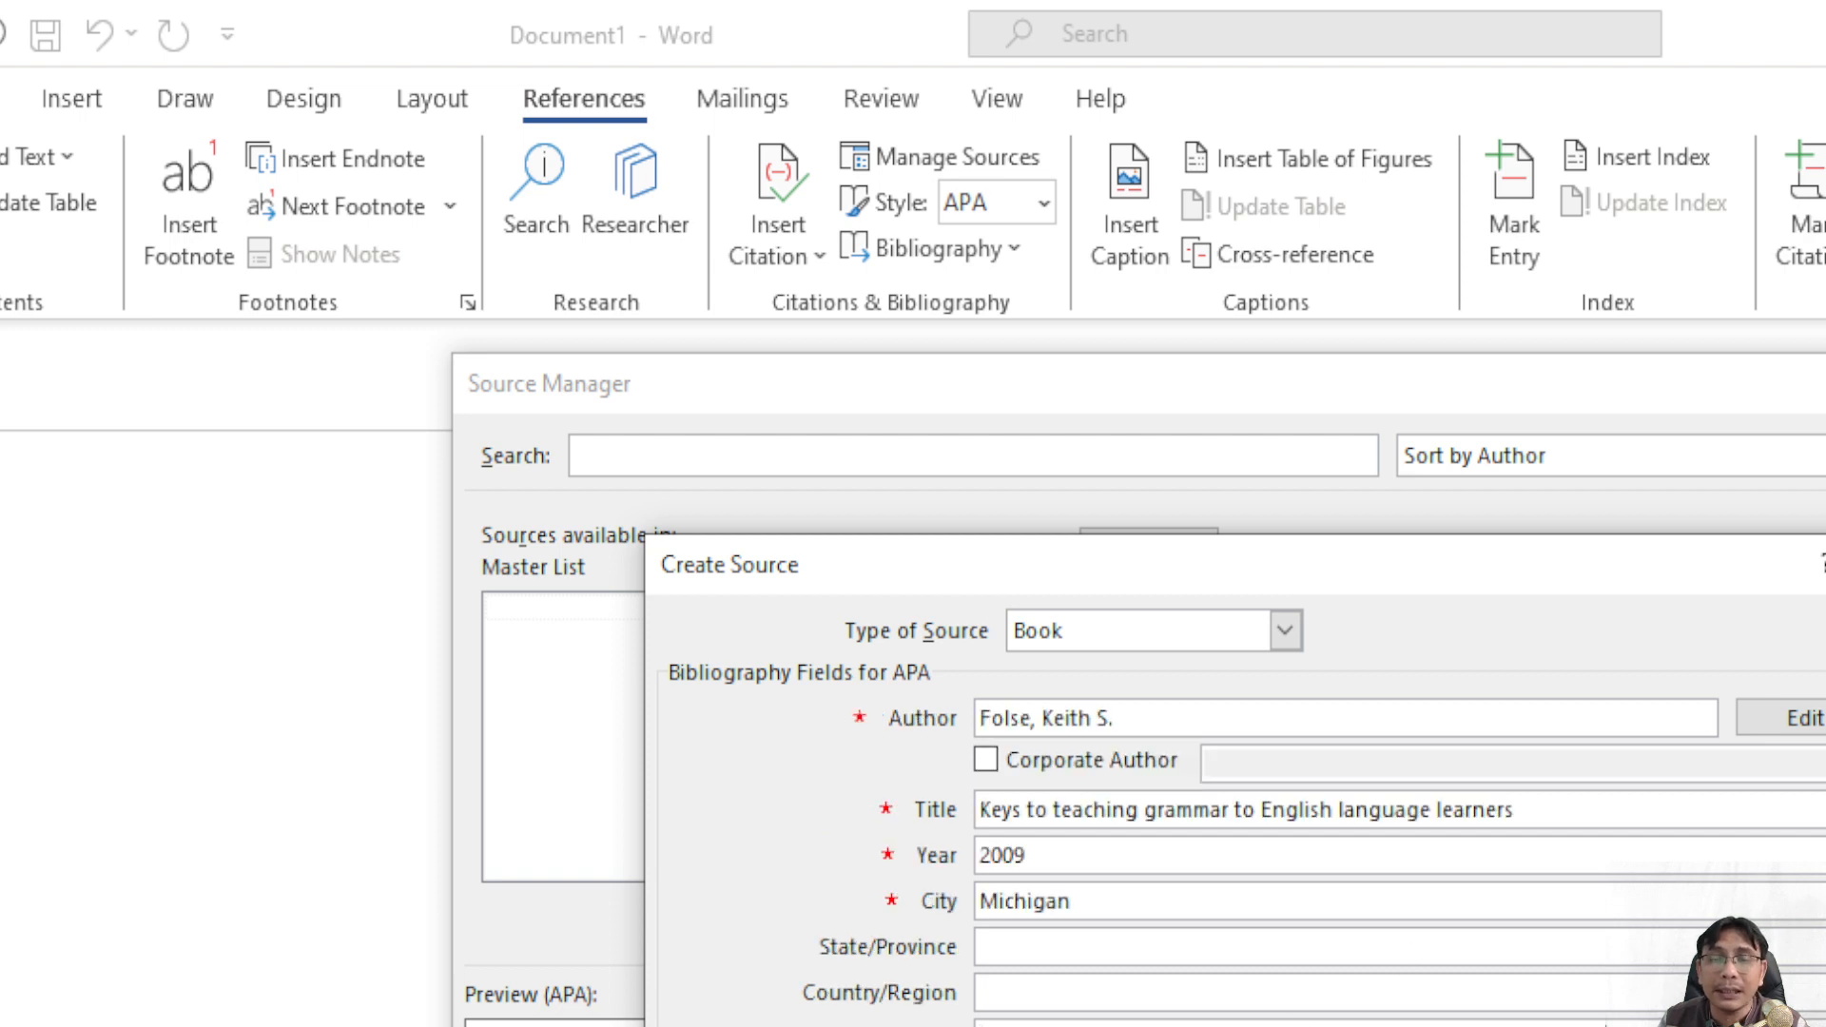
scroll(1237, 857, "down", 1)
scroll(1237, 856, "down", 3)
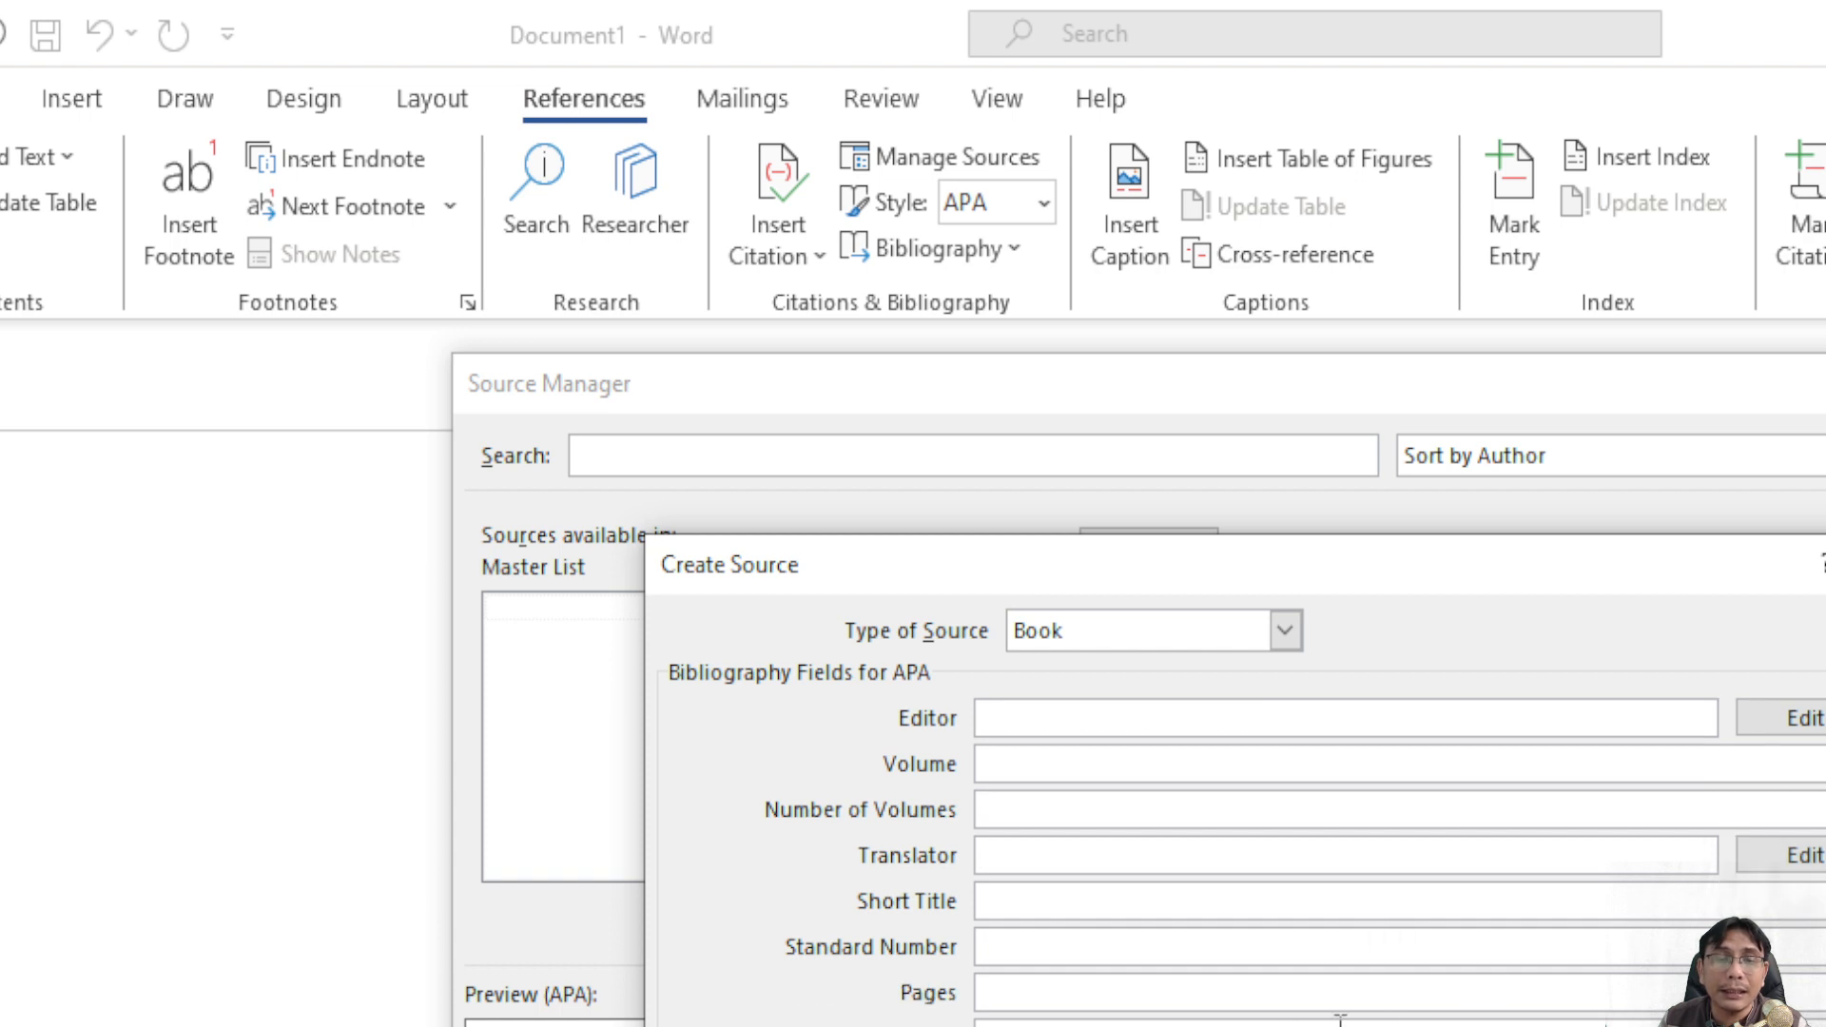
scroll(1644, 845, "up", 3)
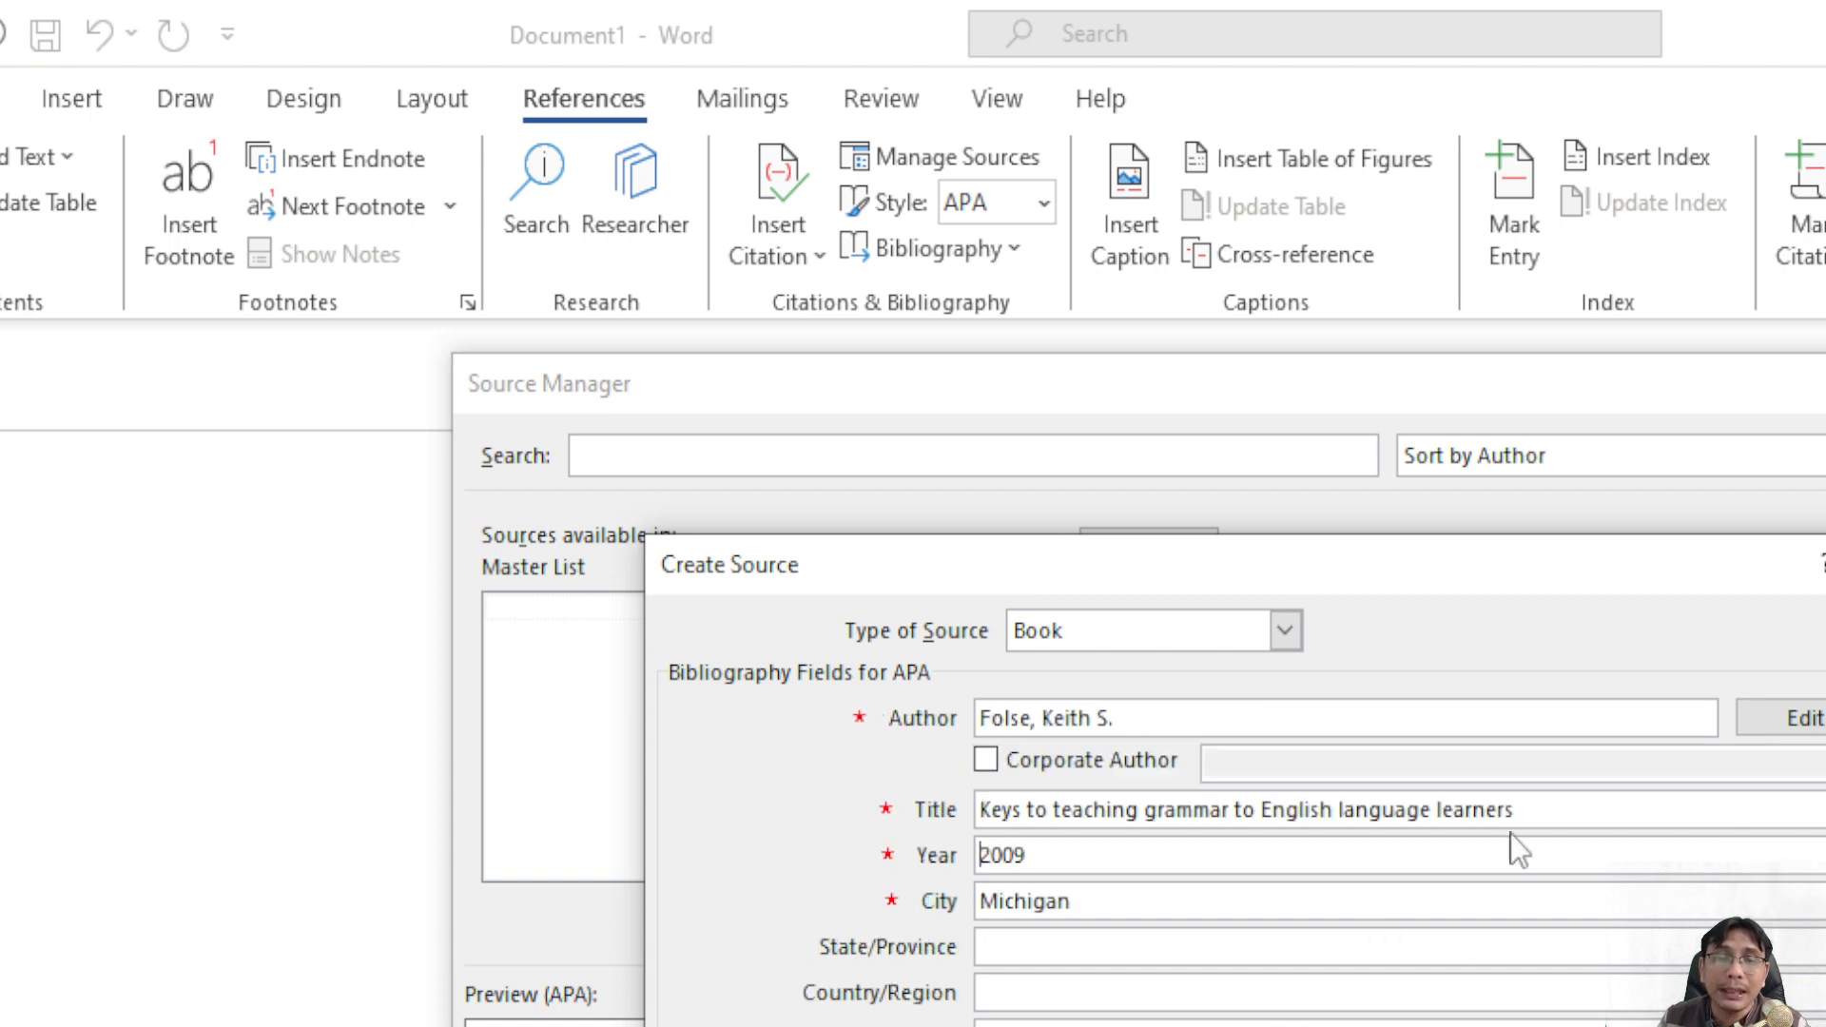
left_click_drag(1193, 715, 931, 692)
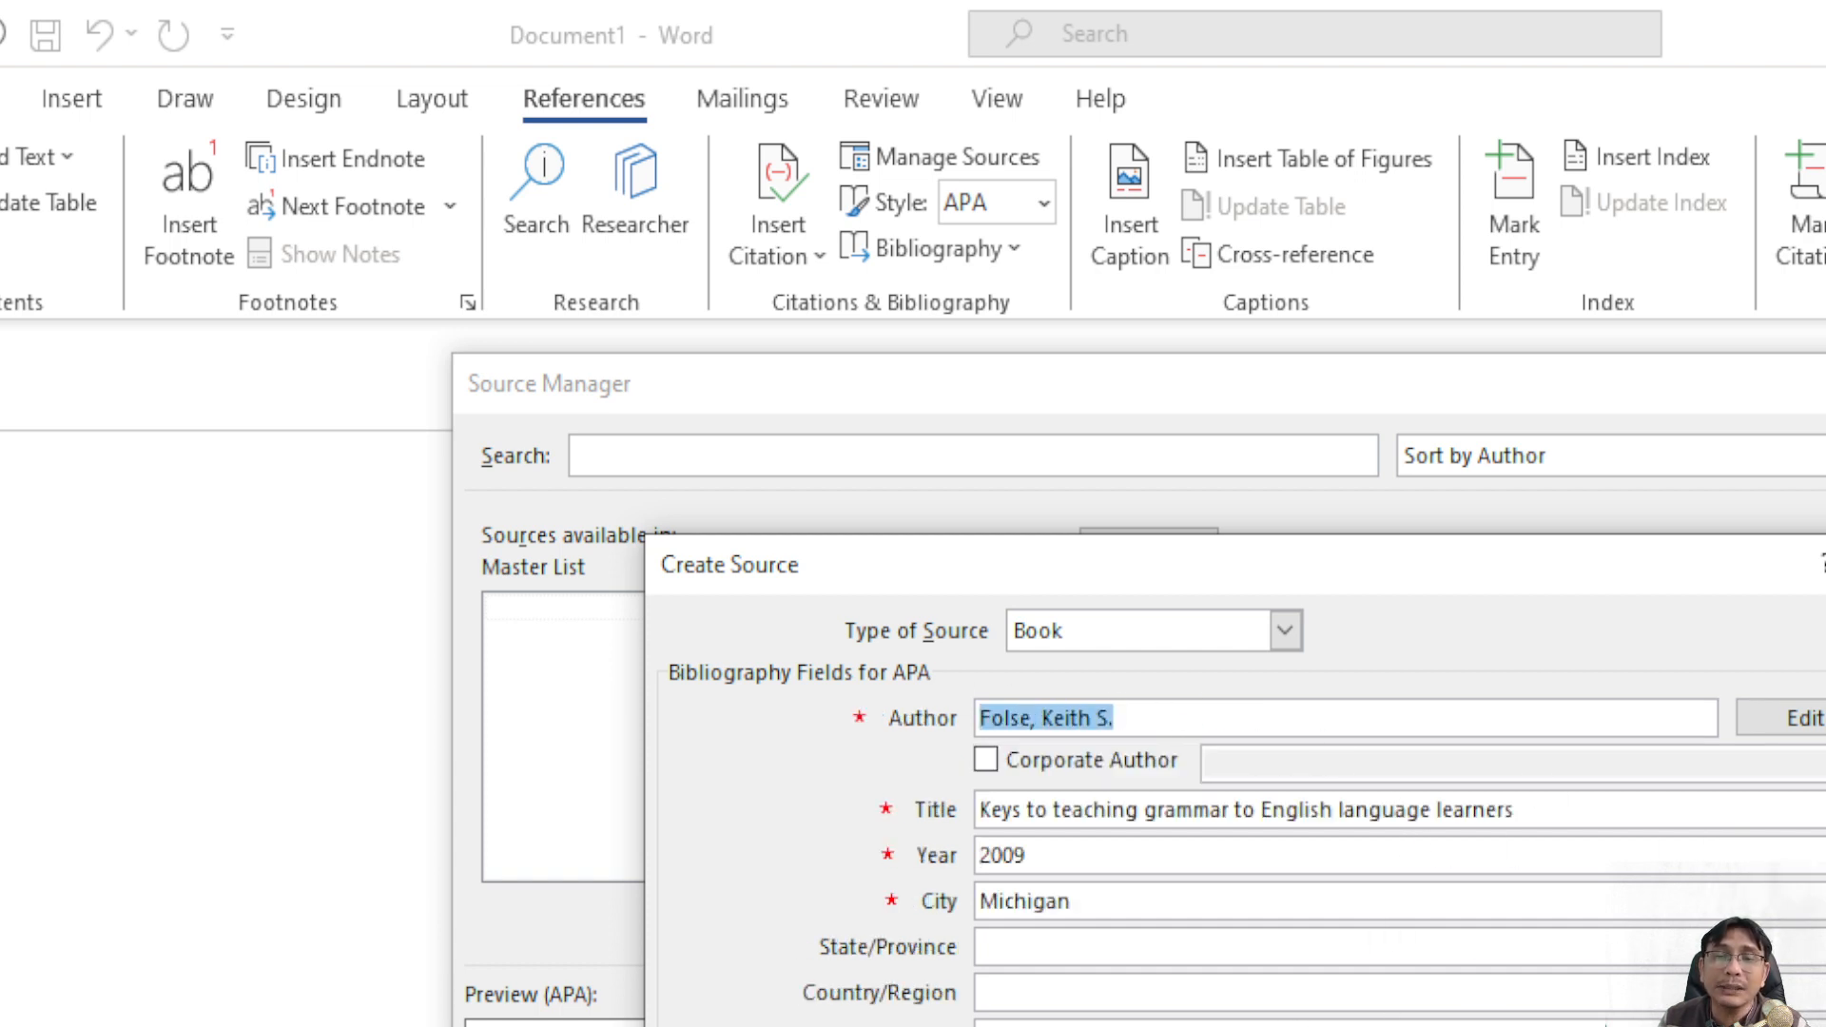
scroll(1141, 726, "down", 5)
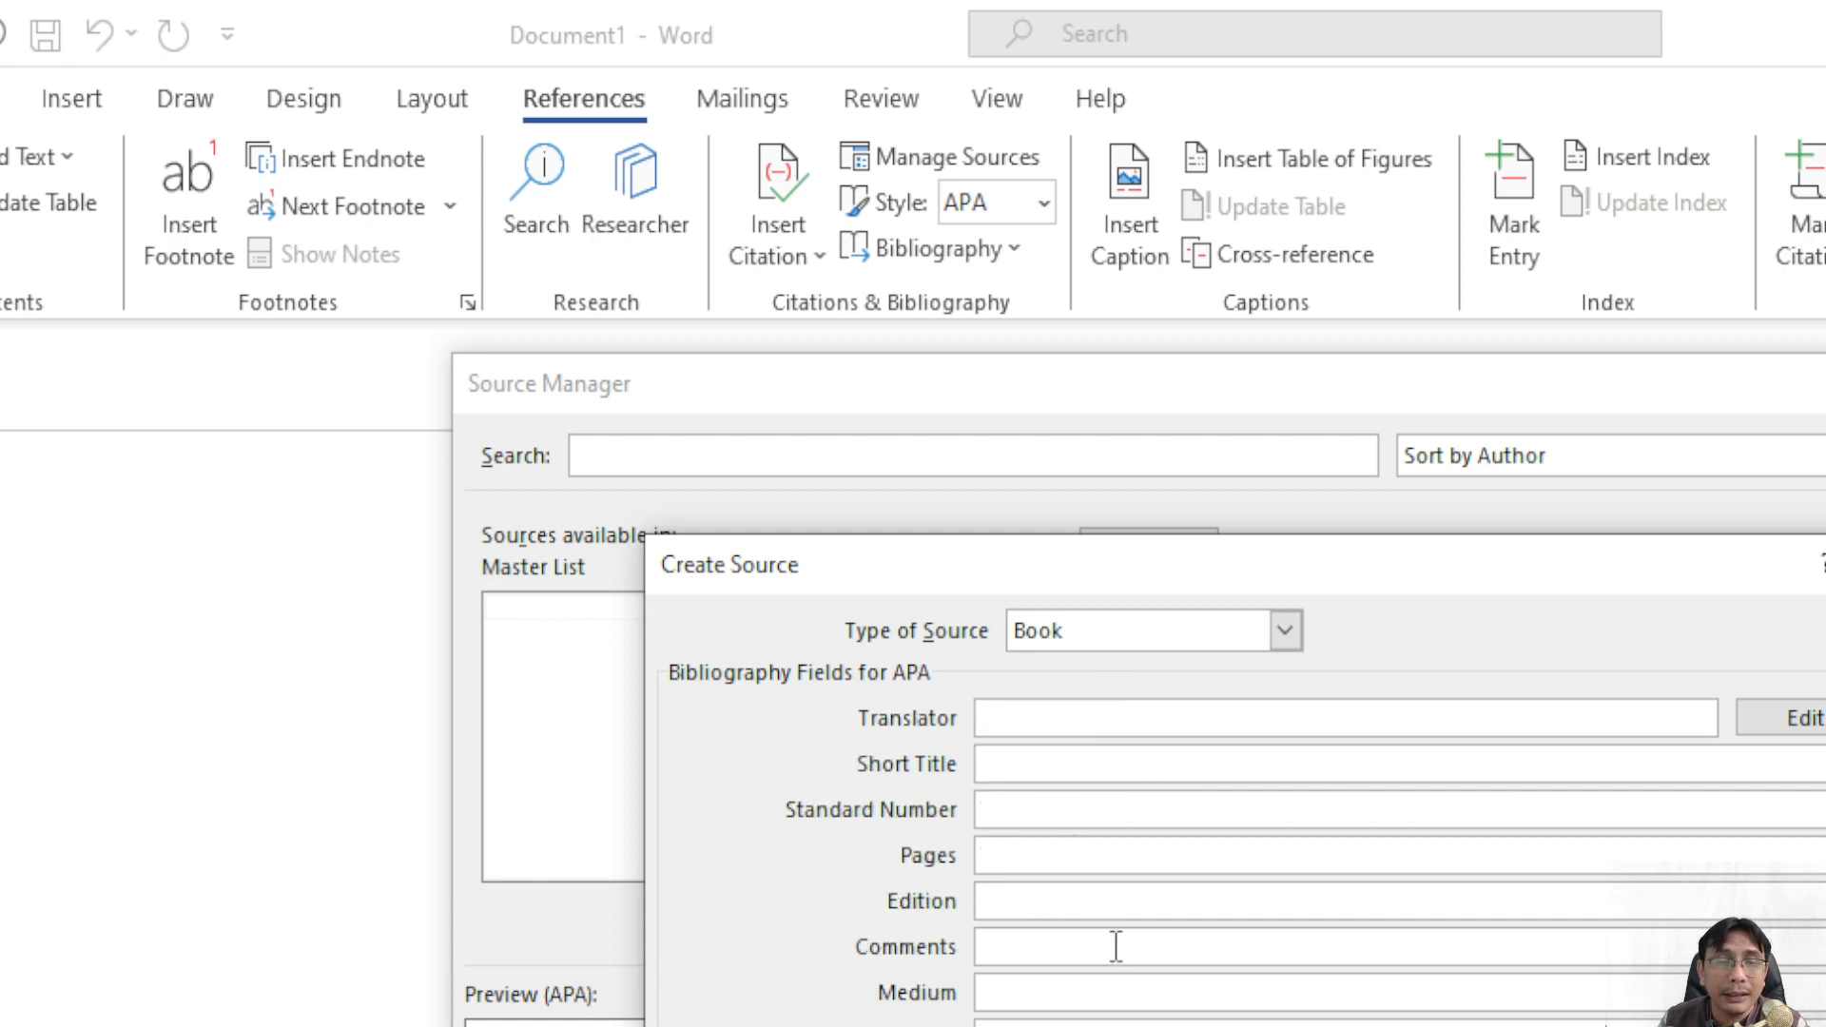
scroll(1658, 879, "up", 2)
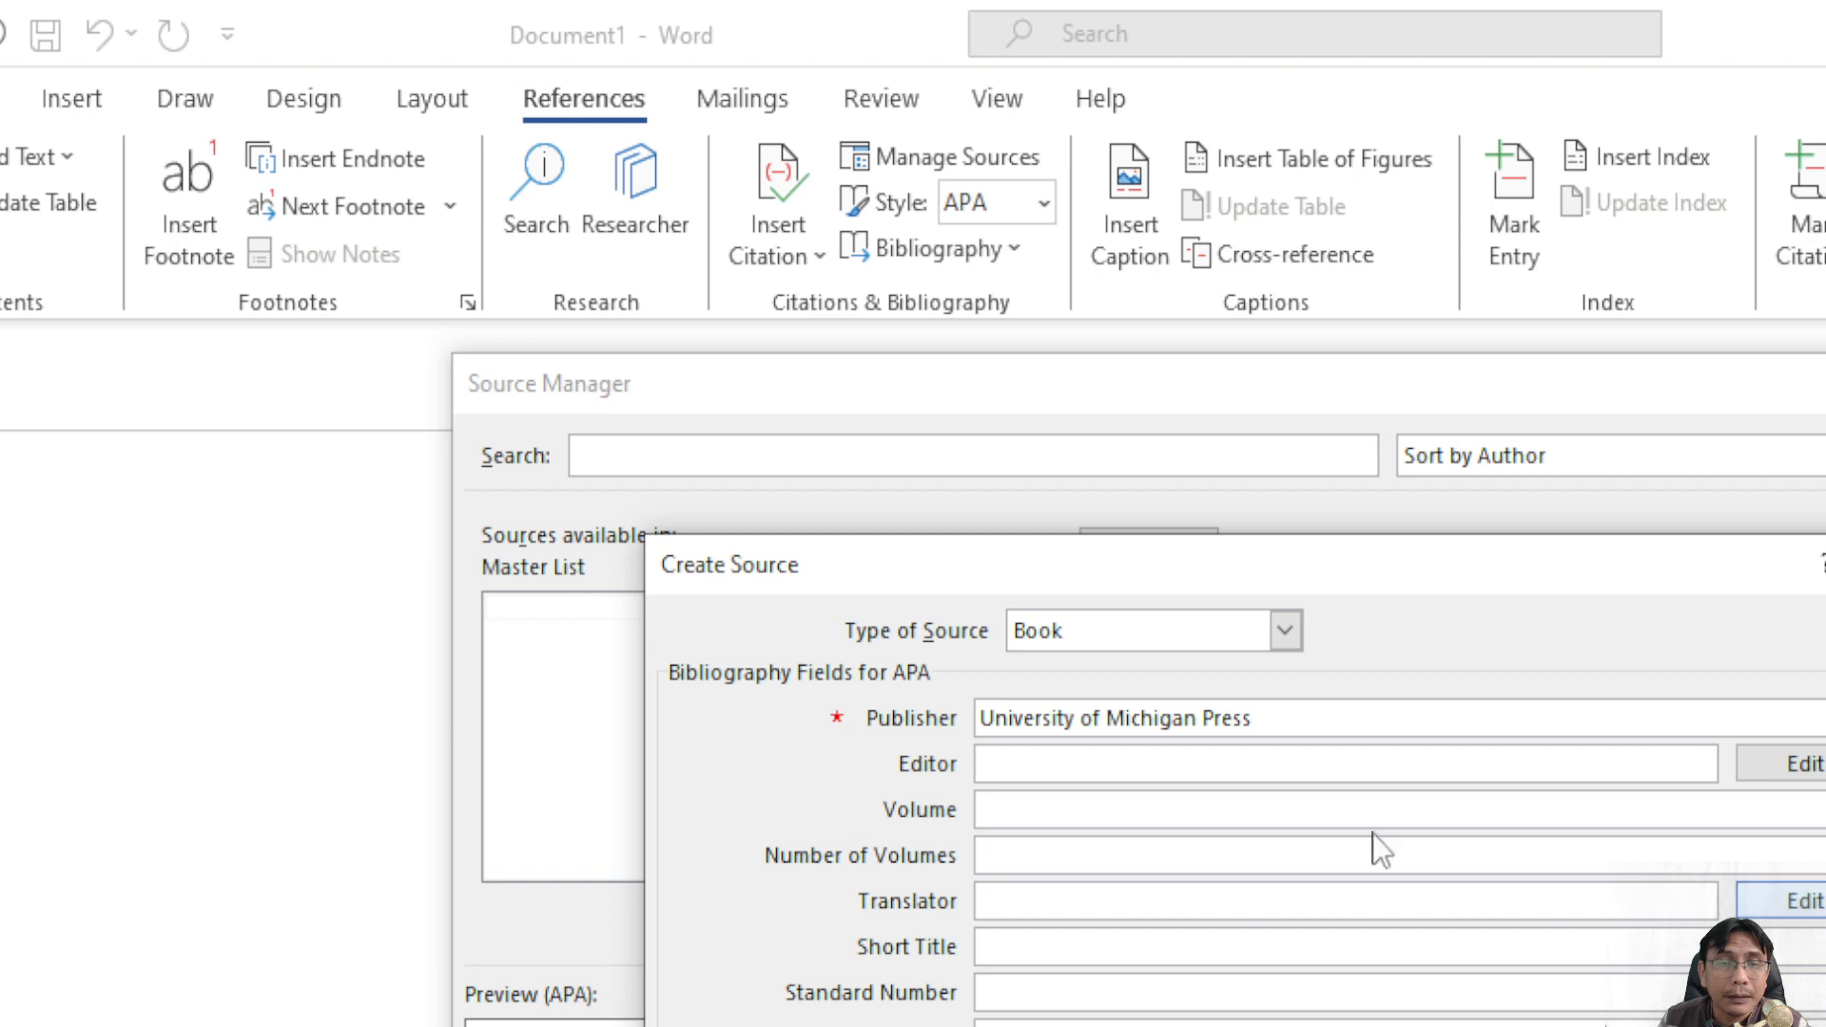
Step: Save the new book source and close the Source Manager
left_click(1198, 762)
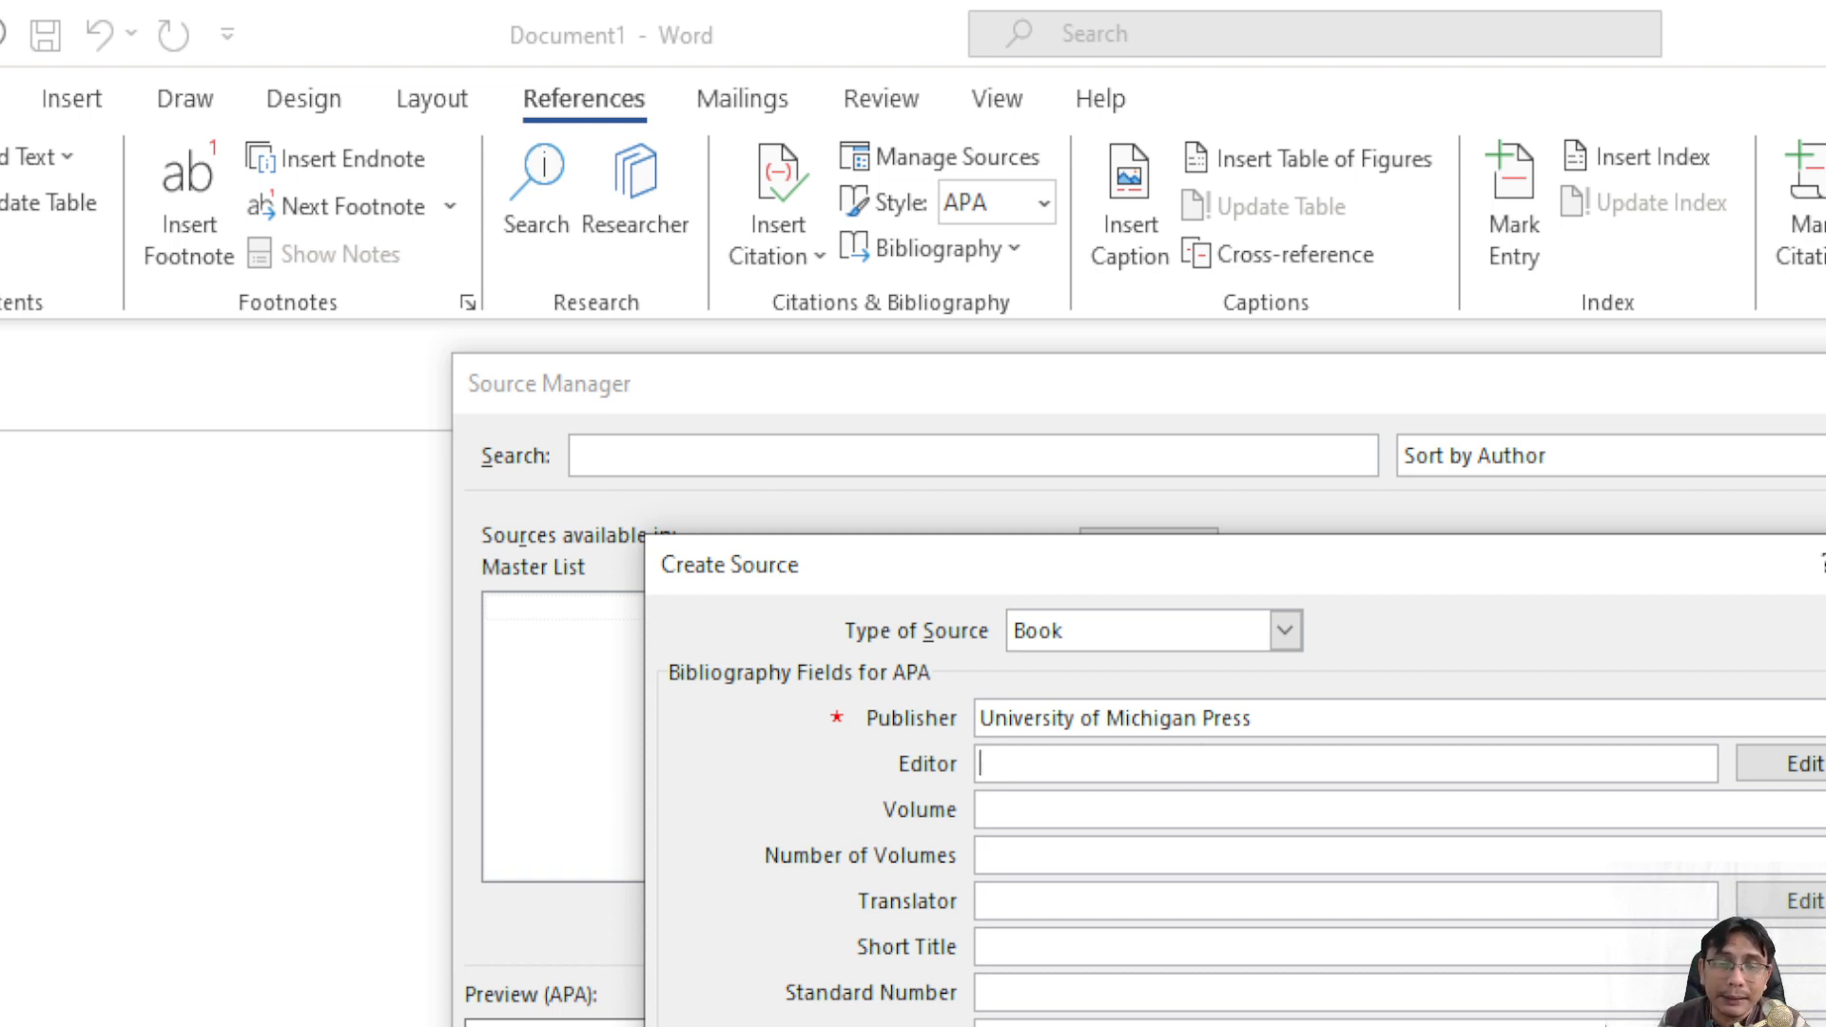
key("Return")
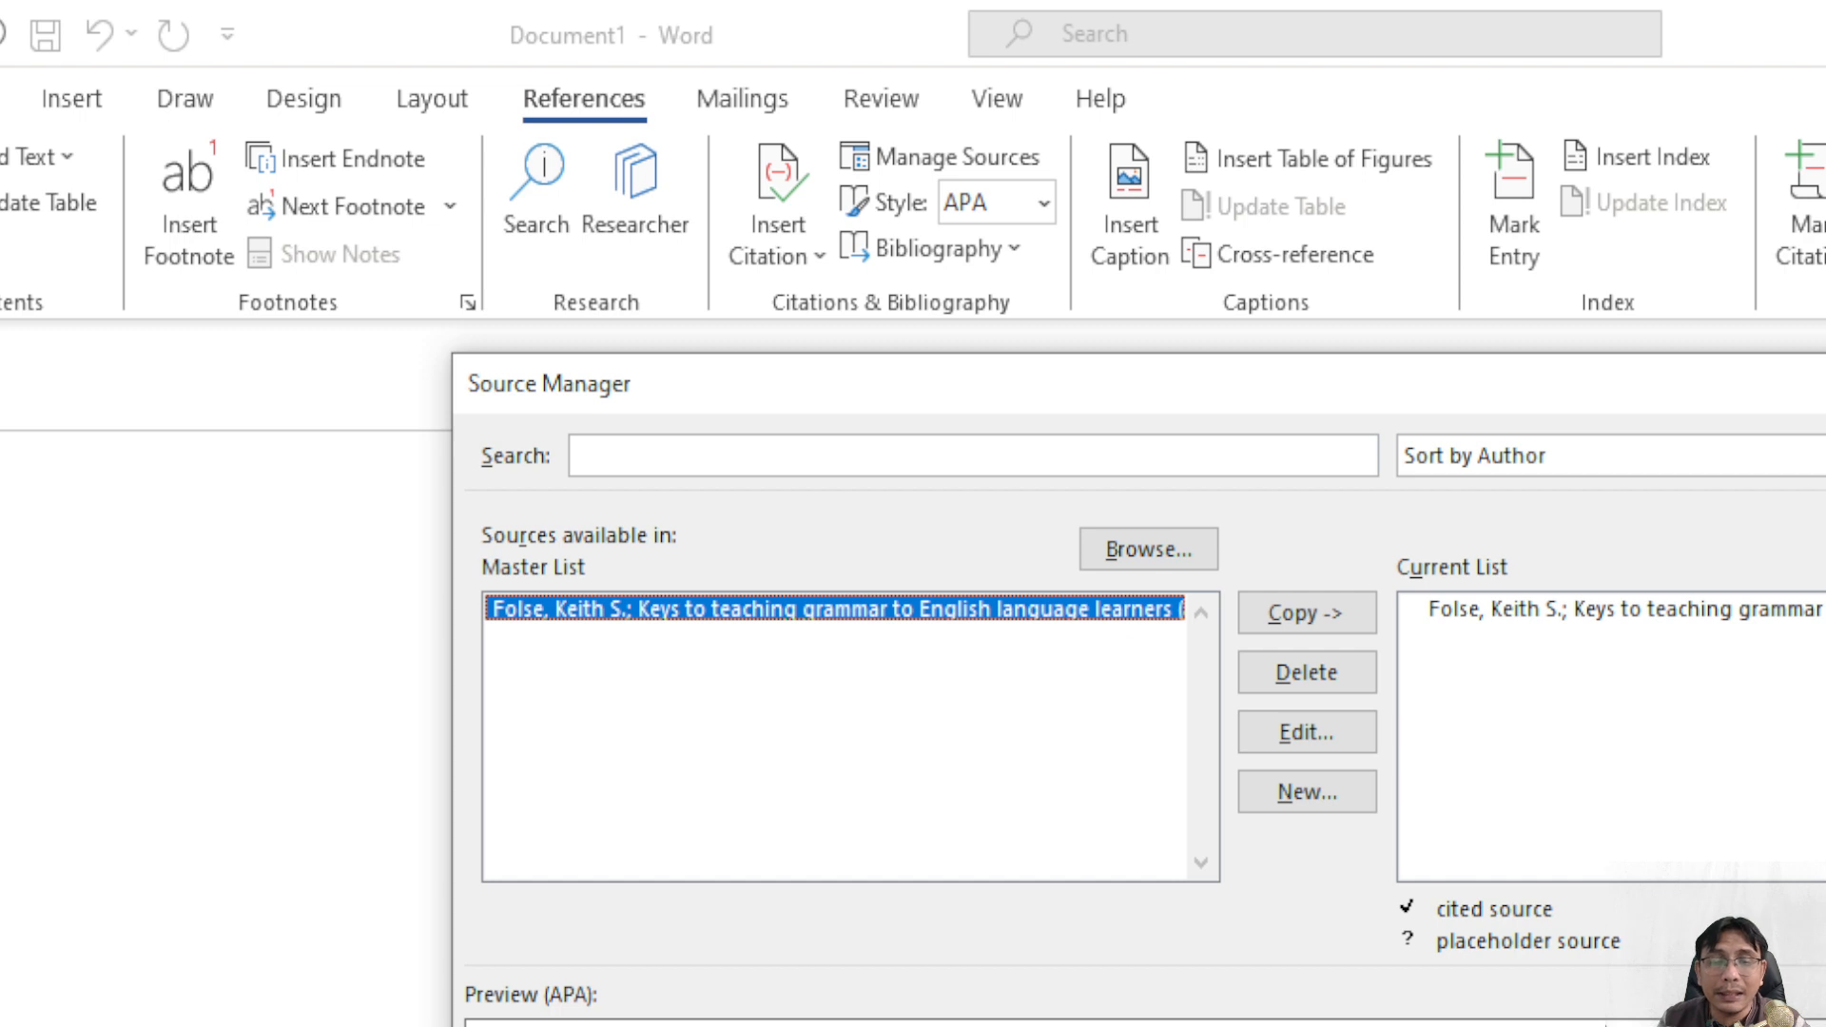
left_click(1822, 1022)
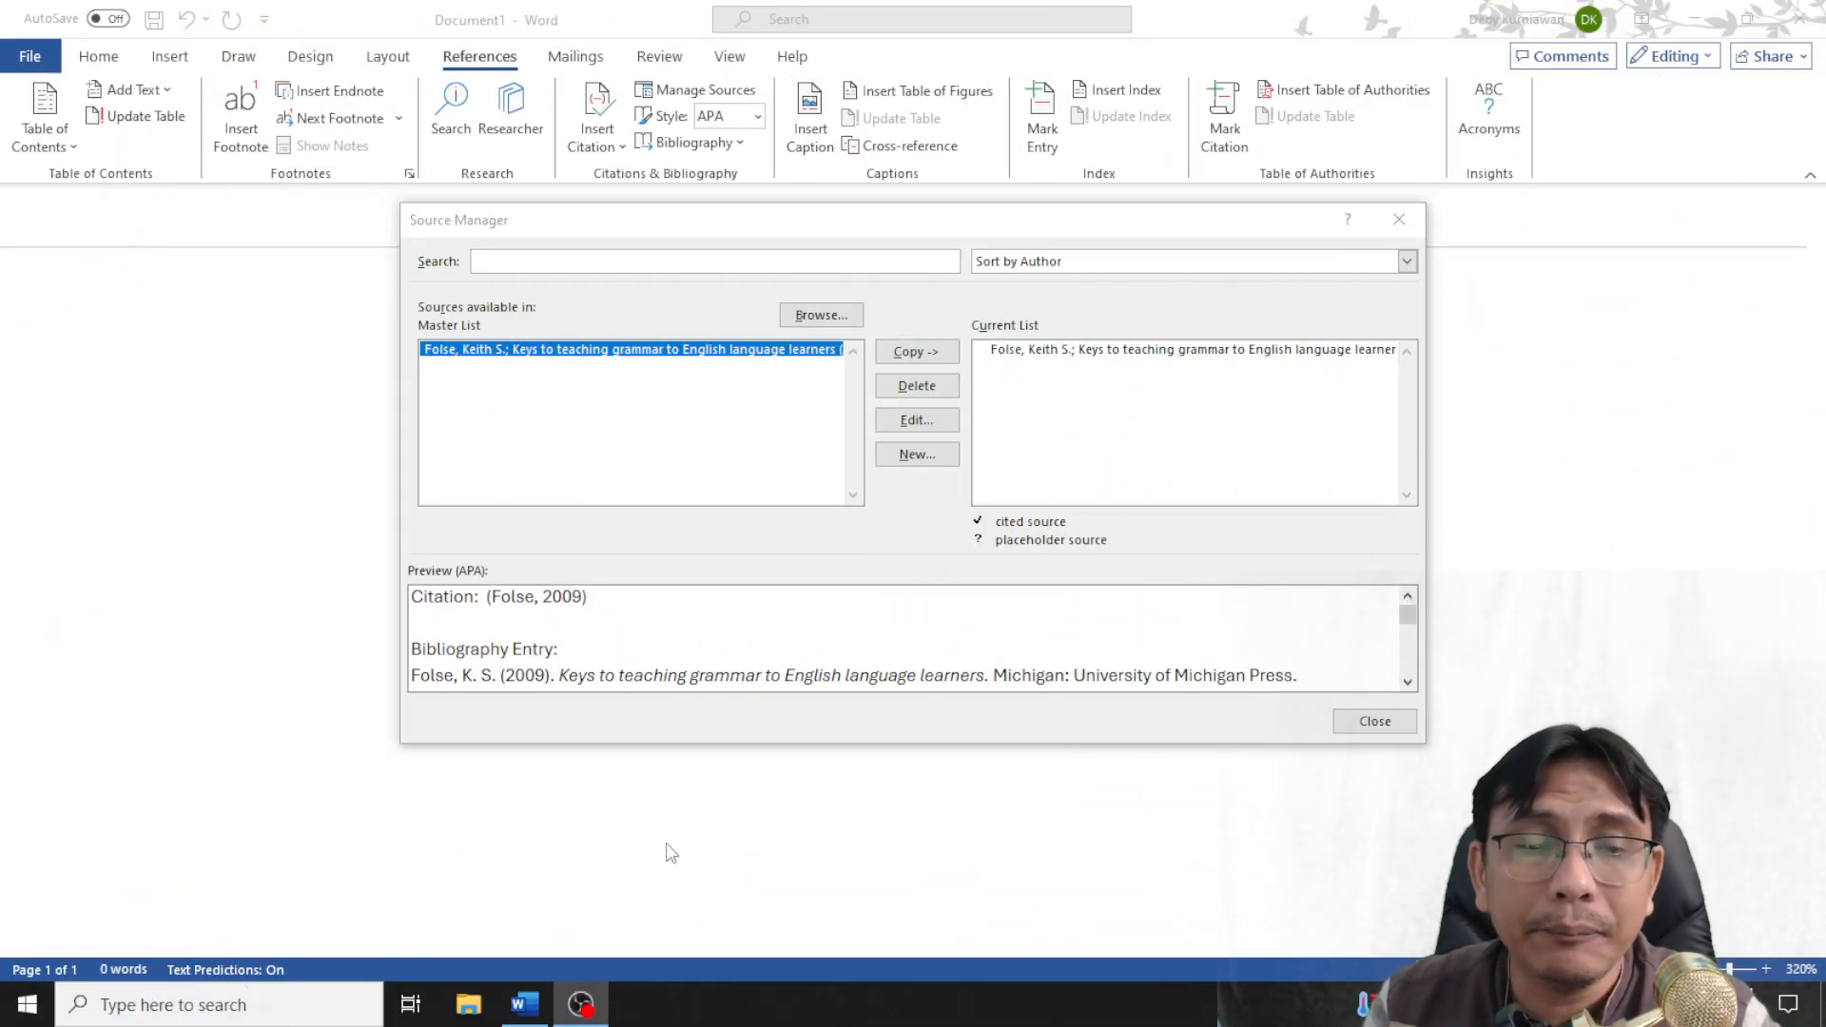
mouse_move(588, 1005)
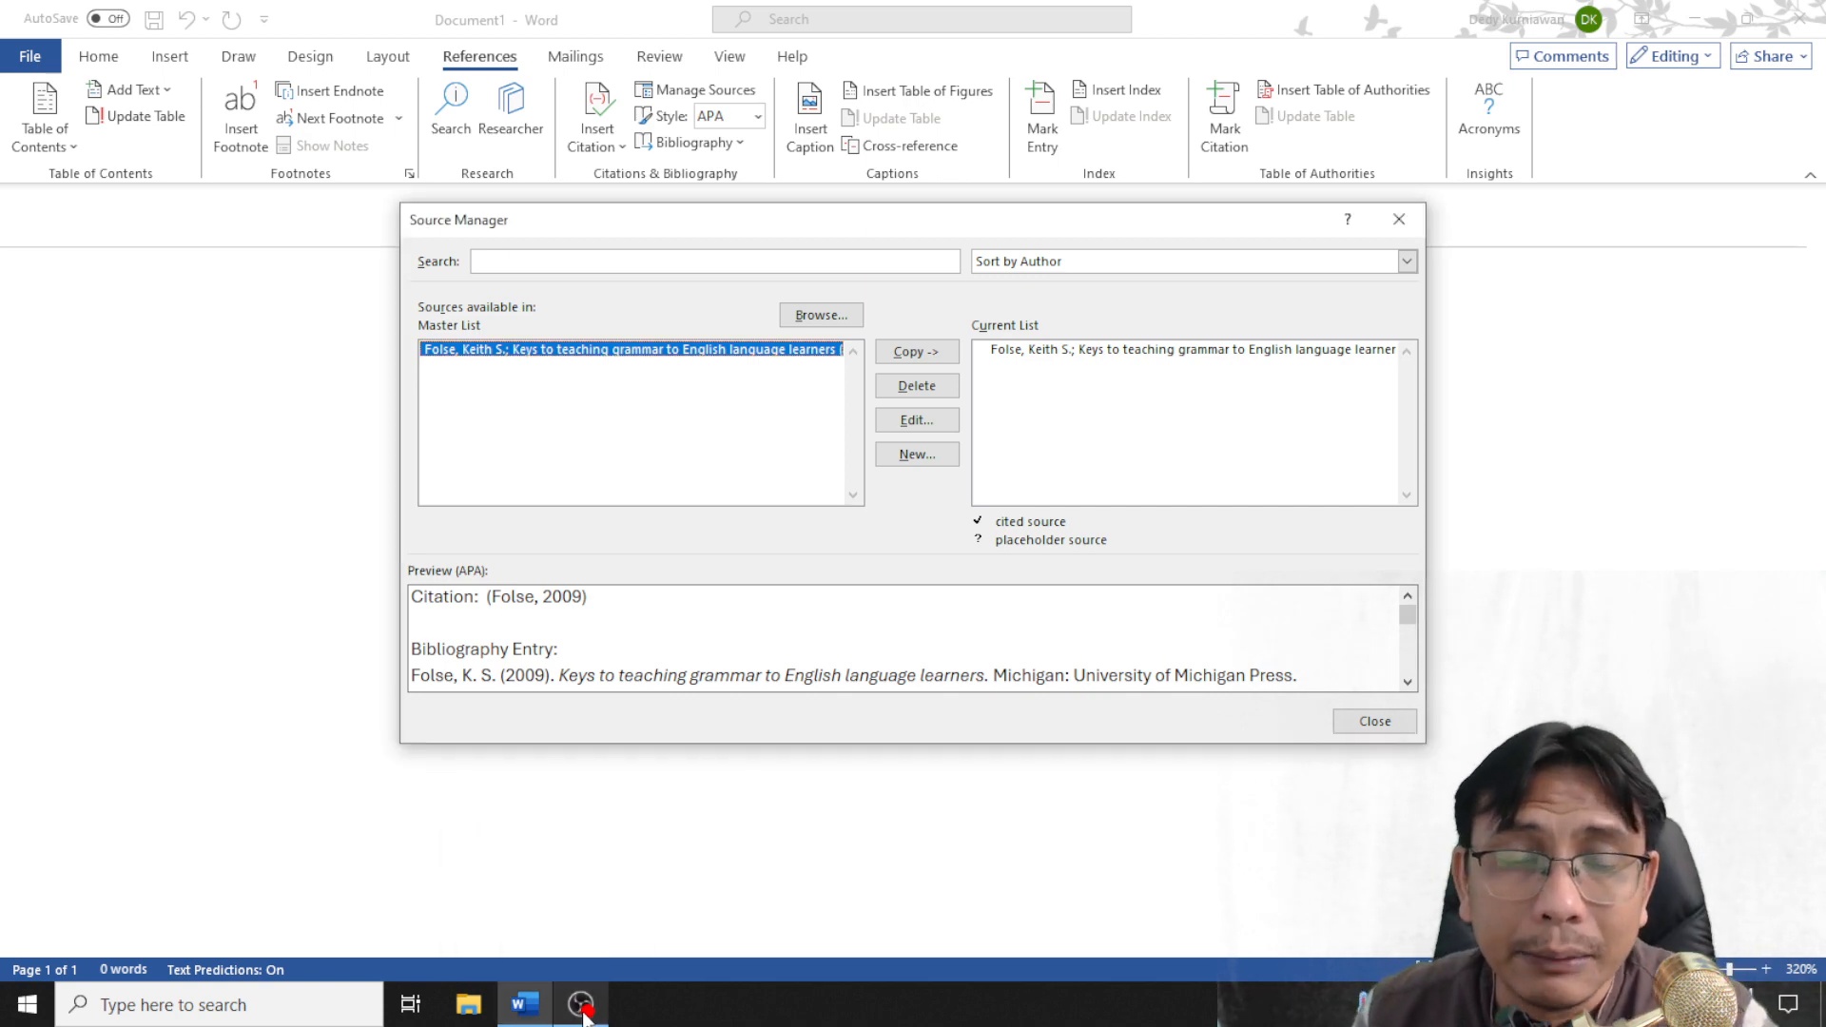
left_click(523, 1008)
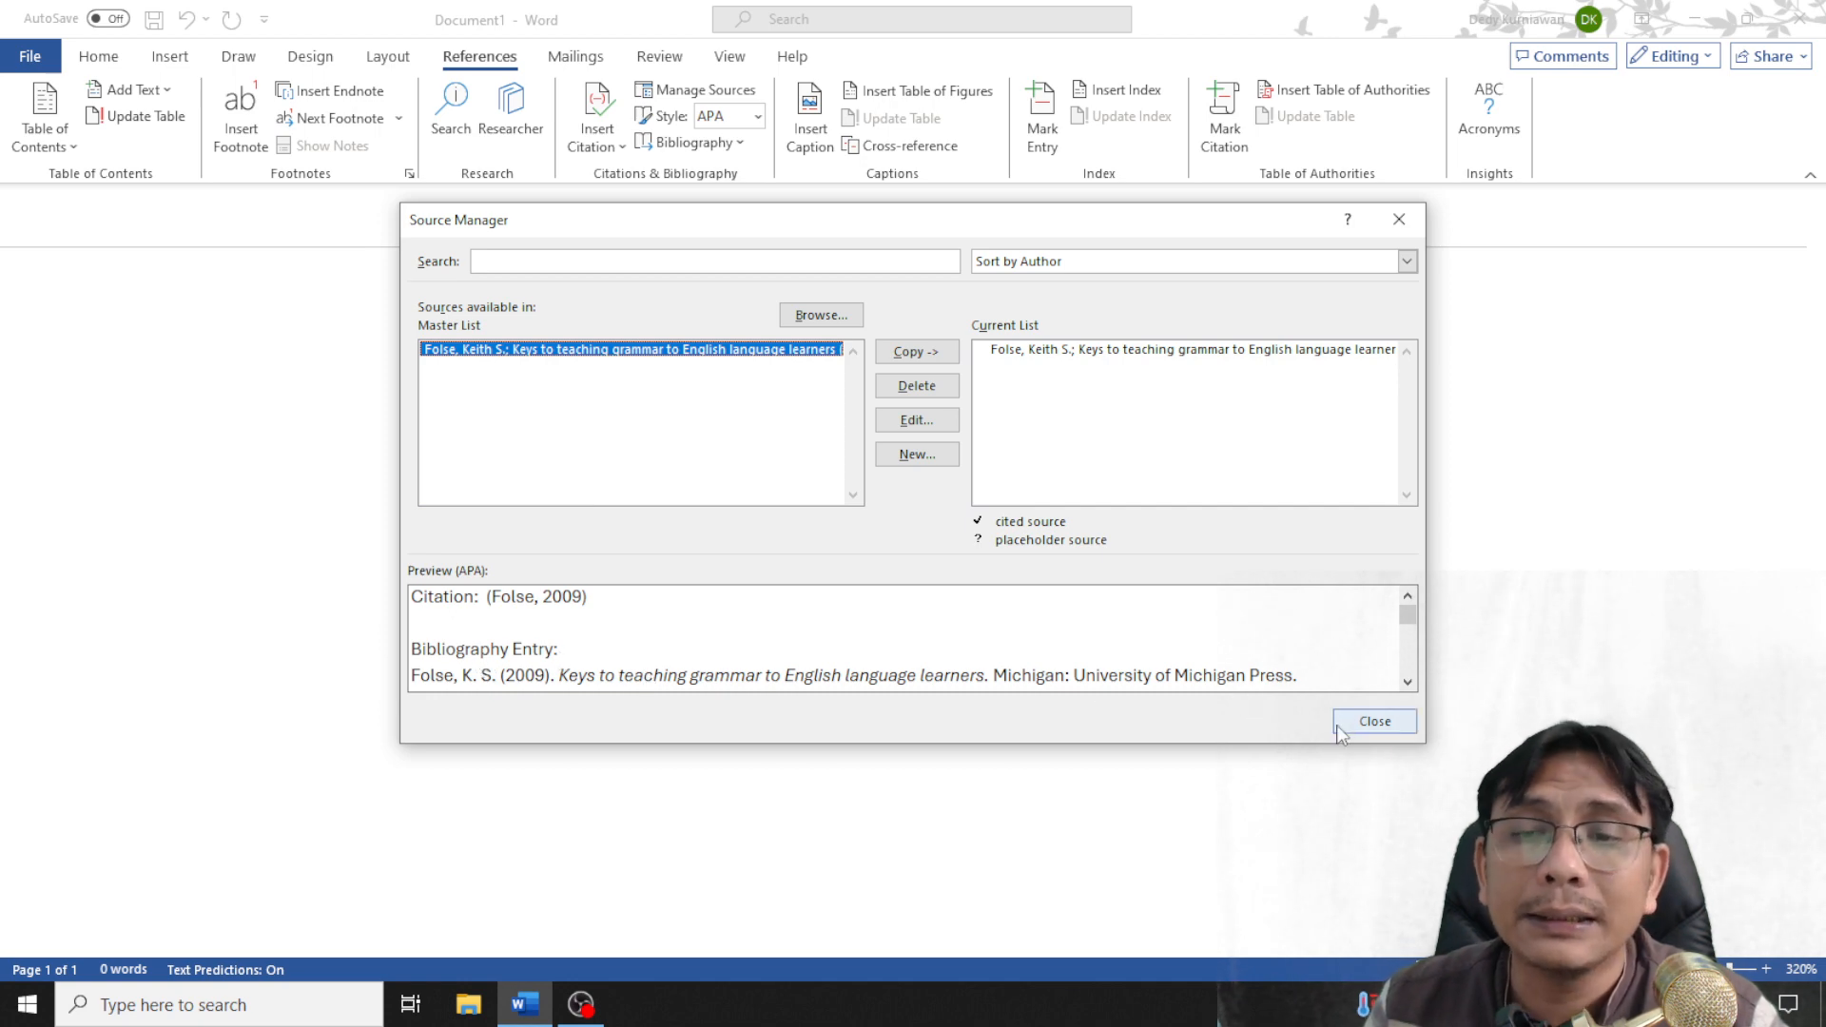
left_click(1388, 723)
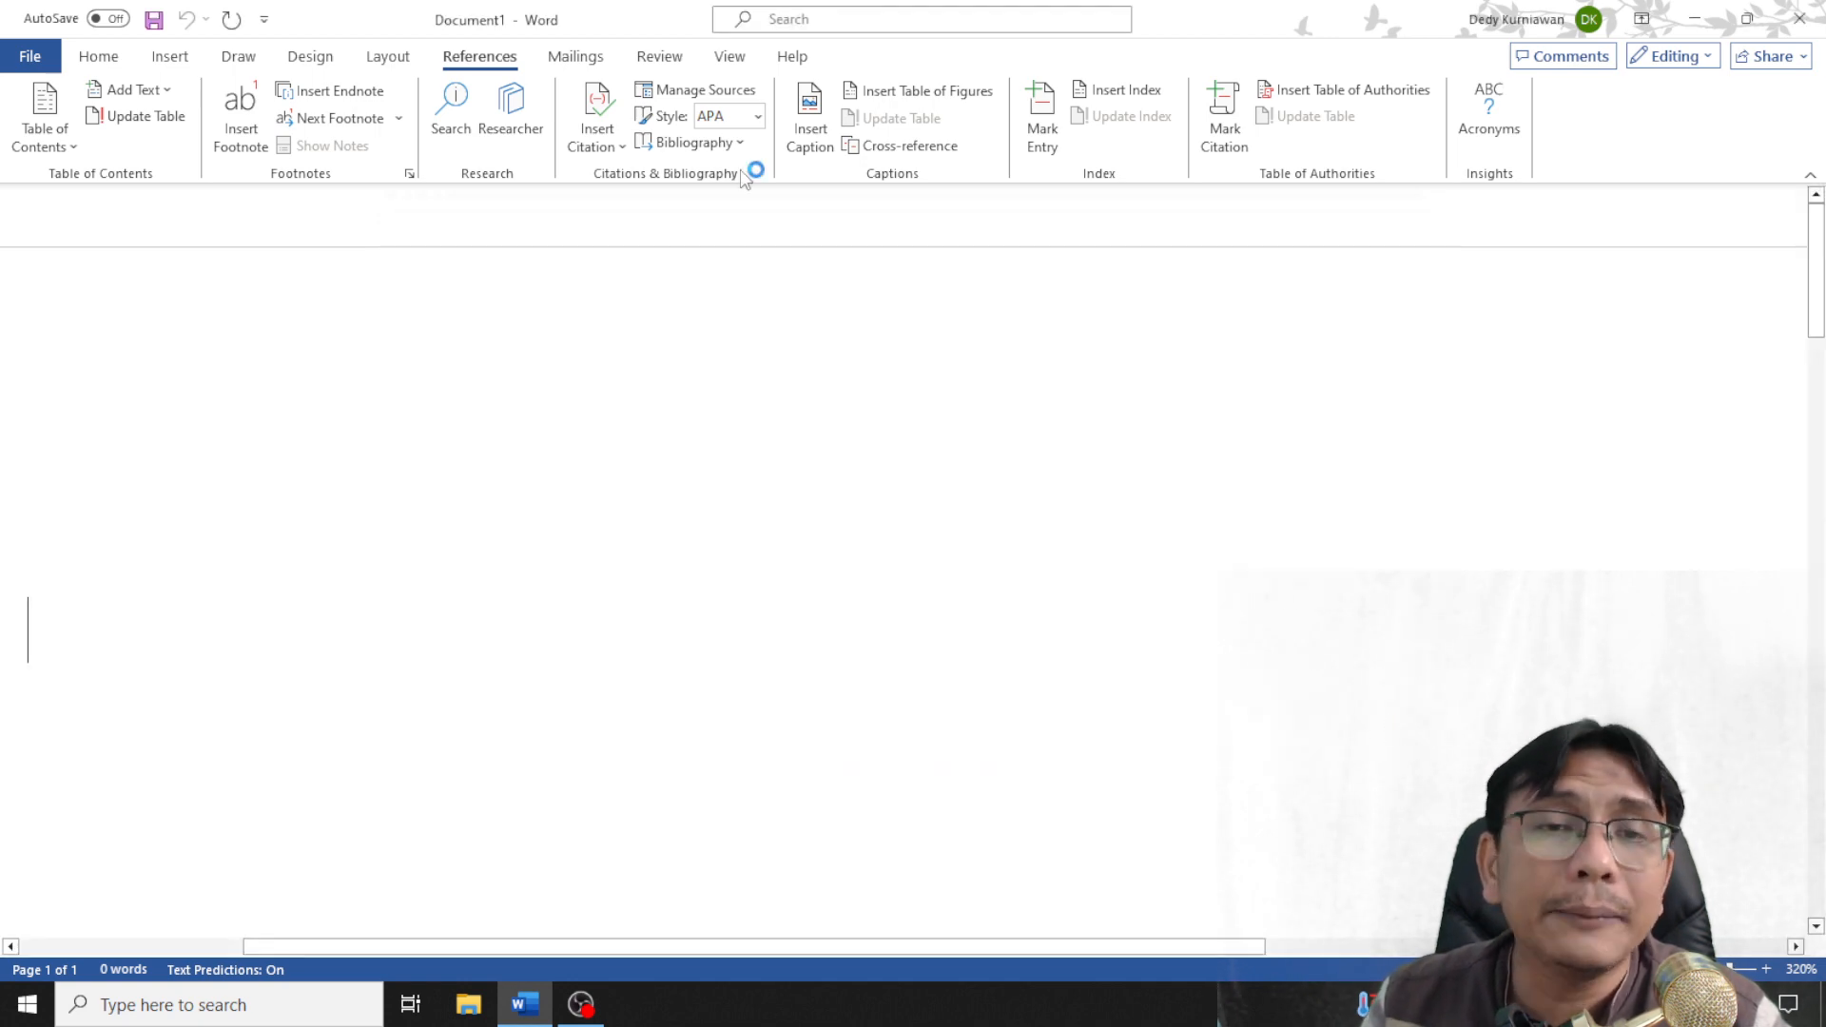
Step: Examine the available citation styles for the document, keeping APA Sixth Edition
left_click(757, 117)
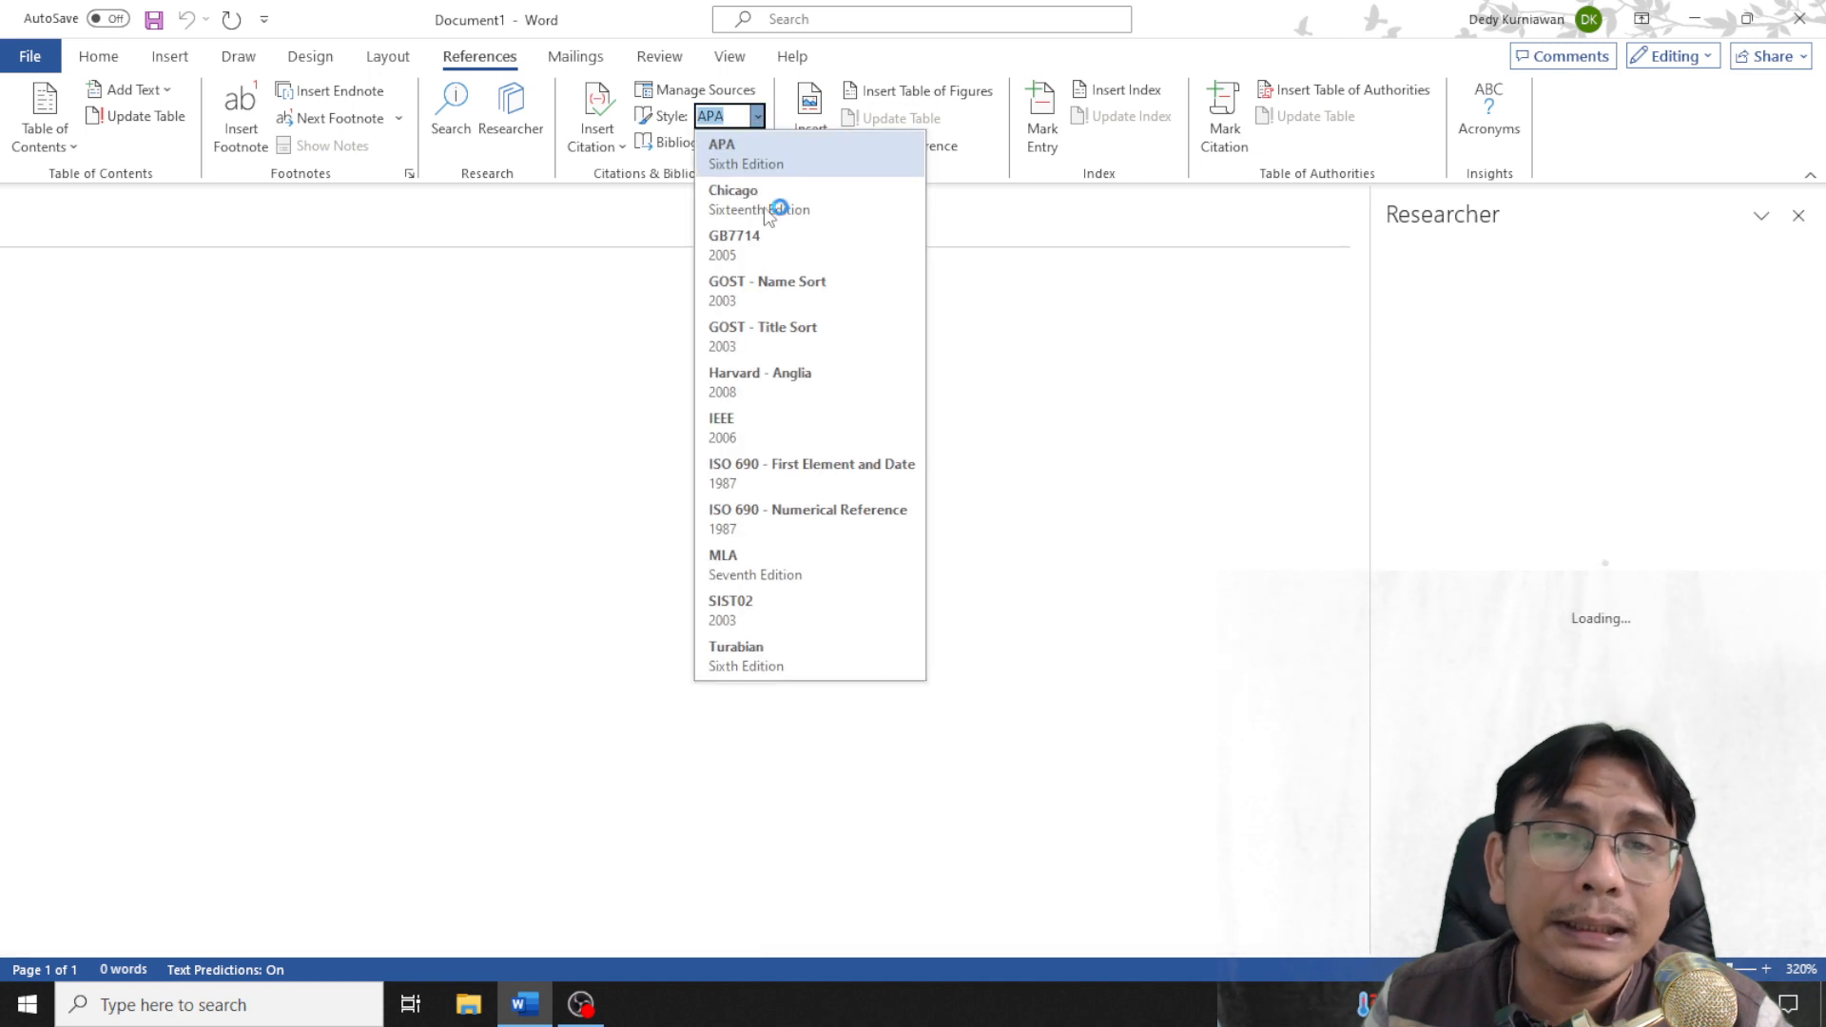
left_click(1799, 216)
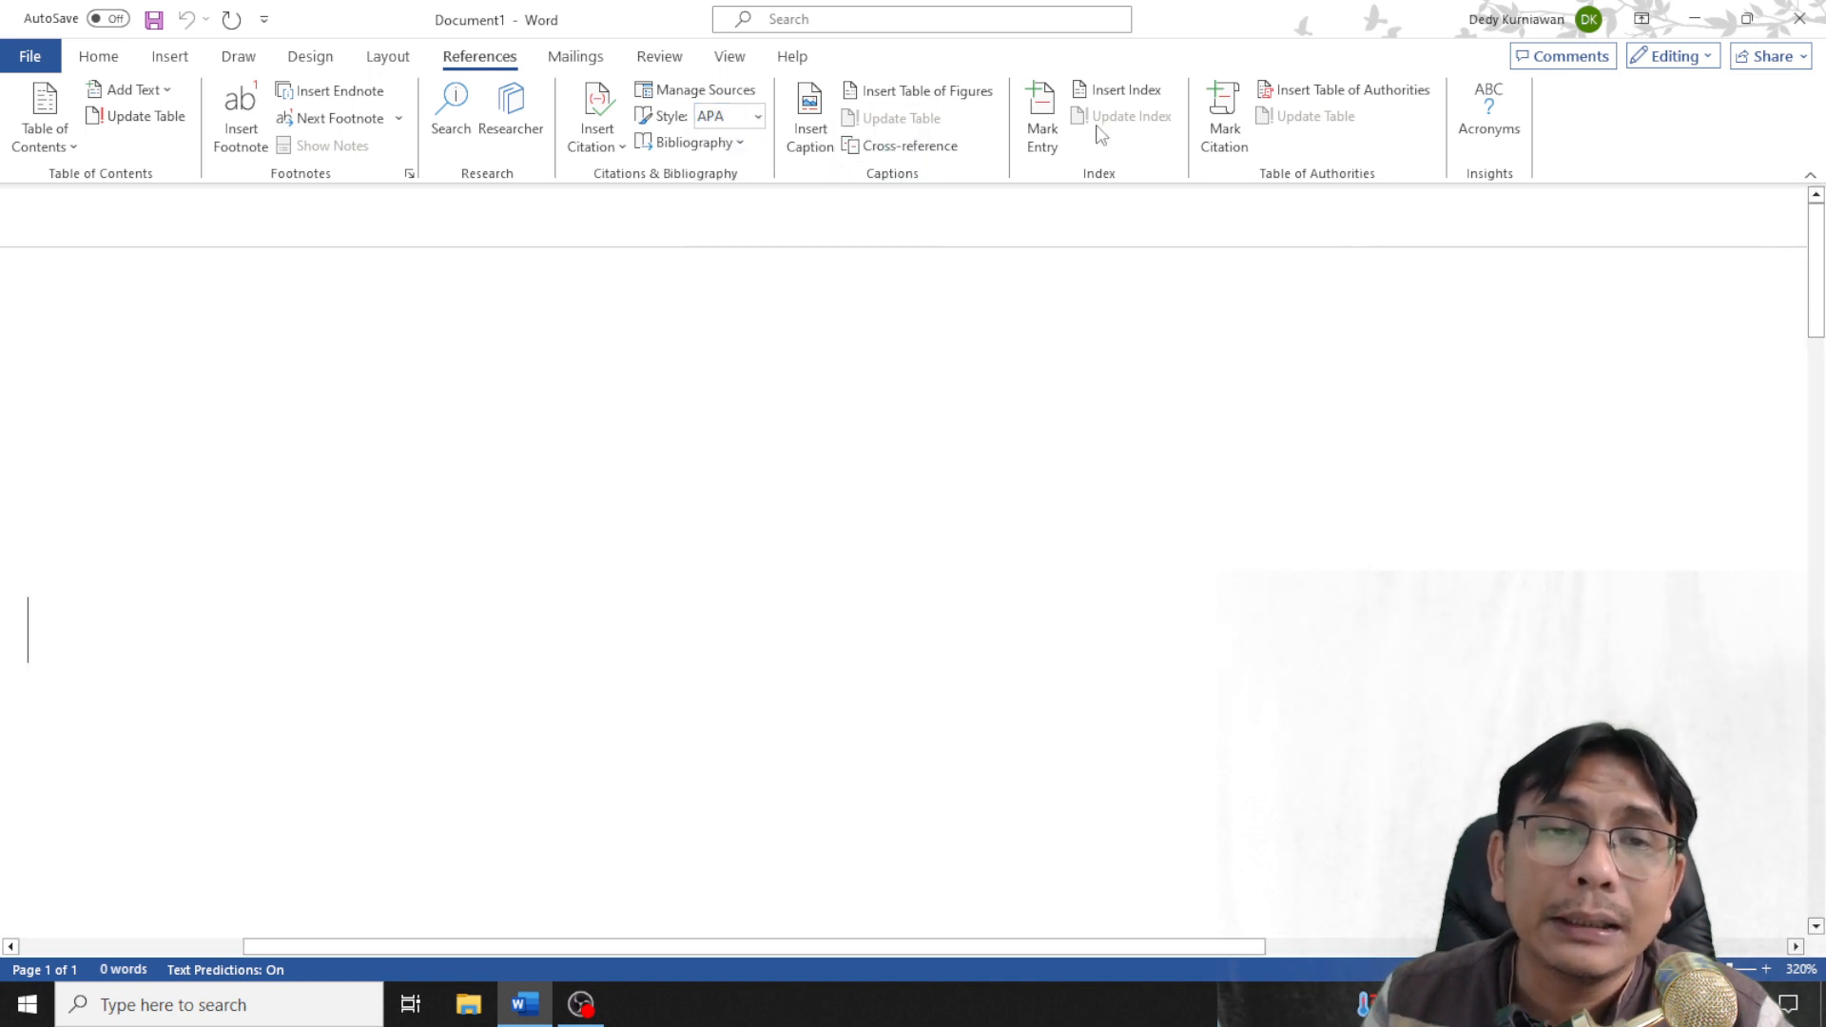
left_click(757, 116)
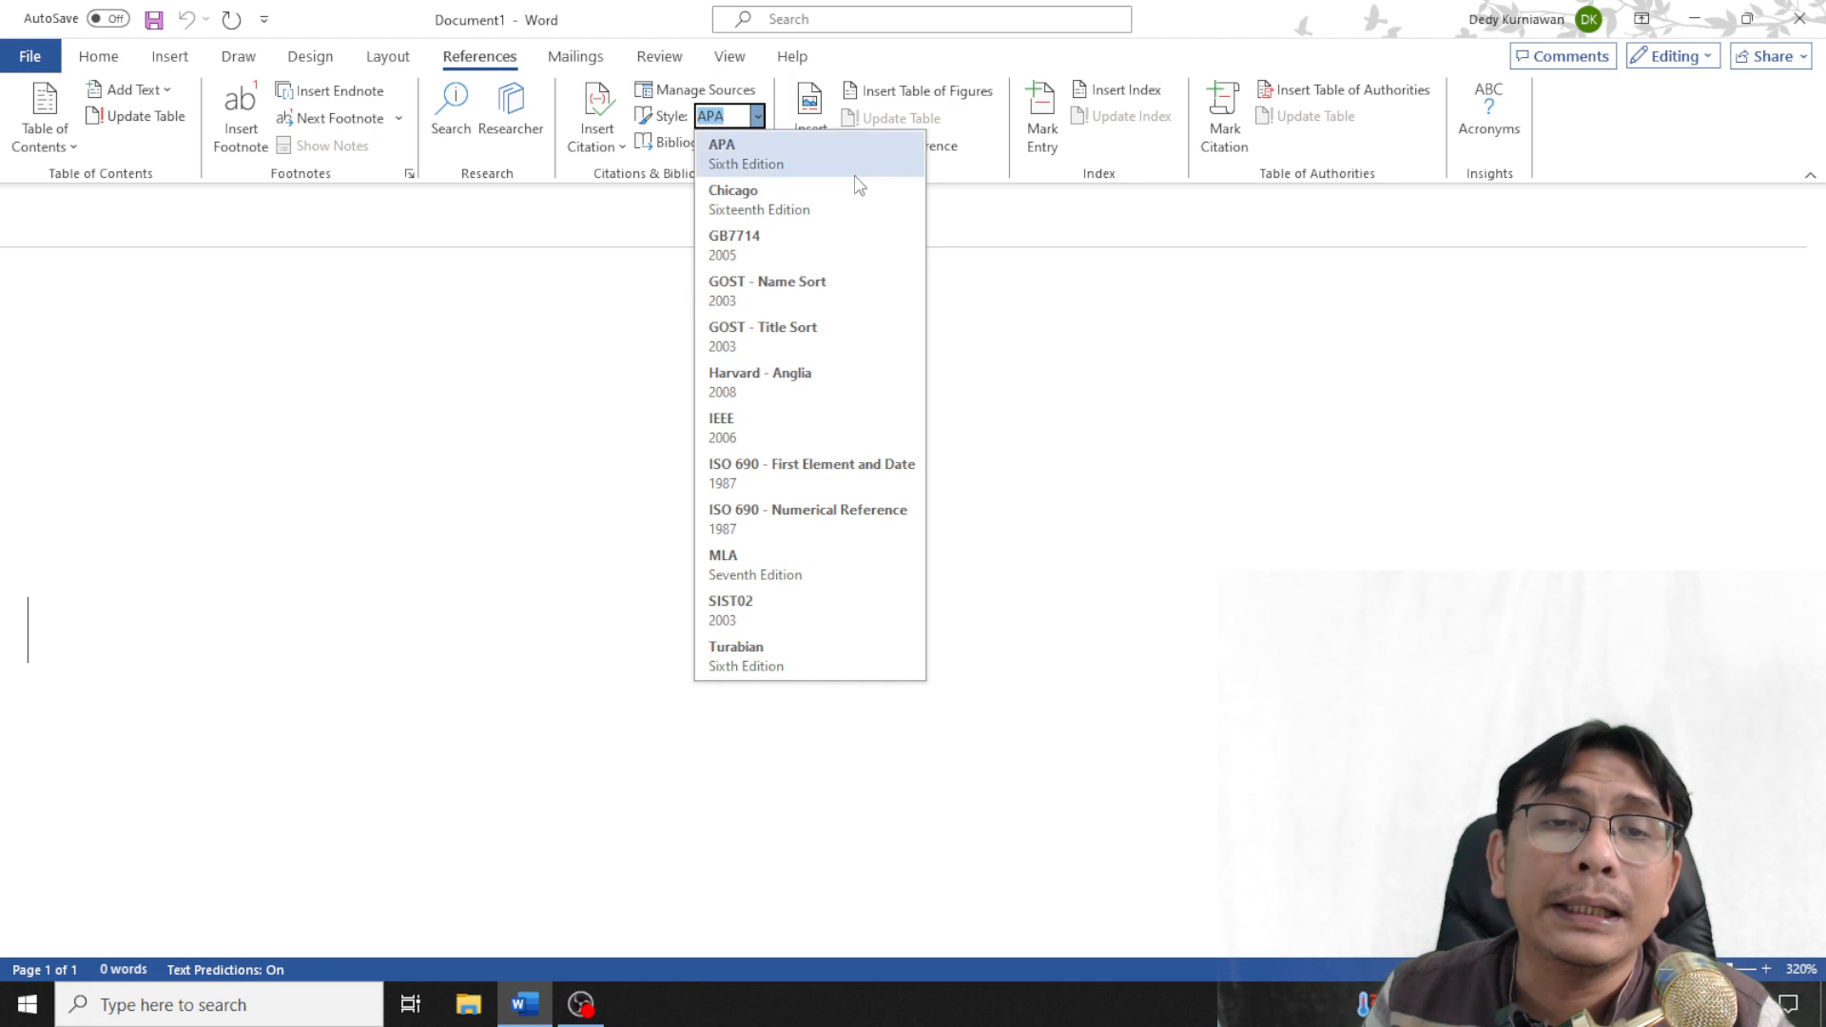
left_click(1103, 375)
left_click(764, 126)
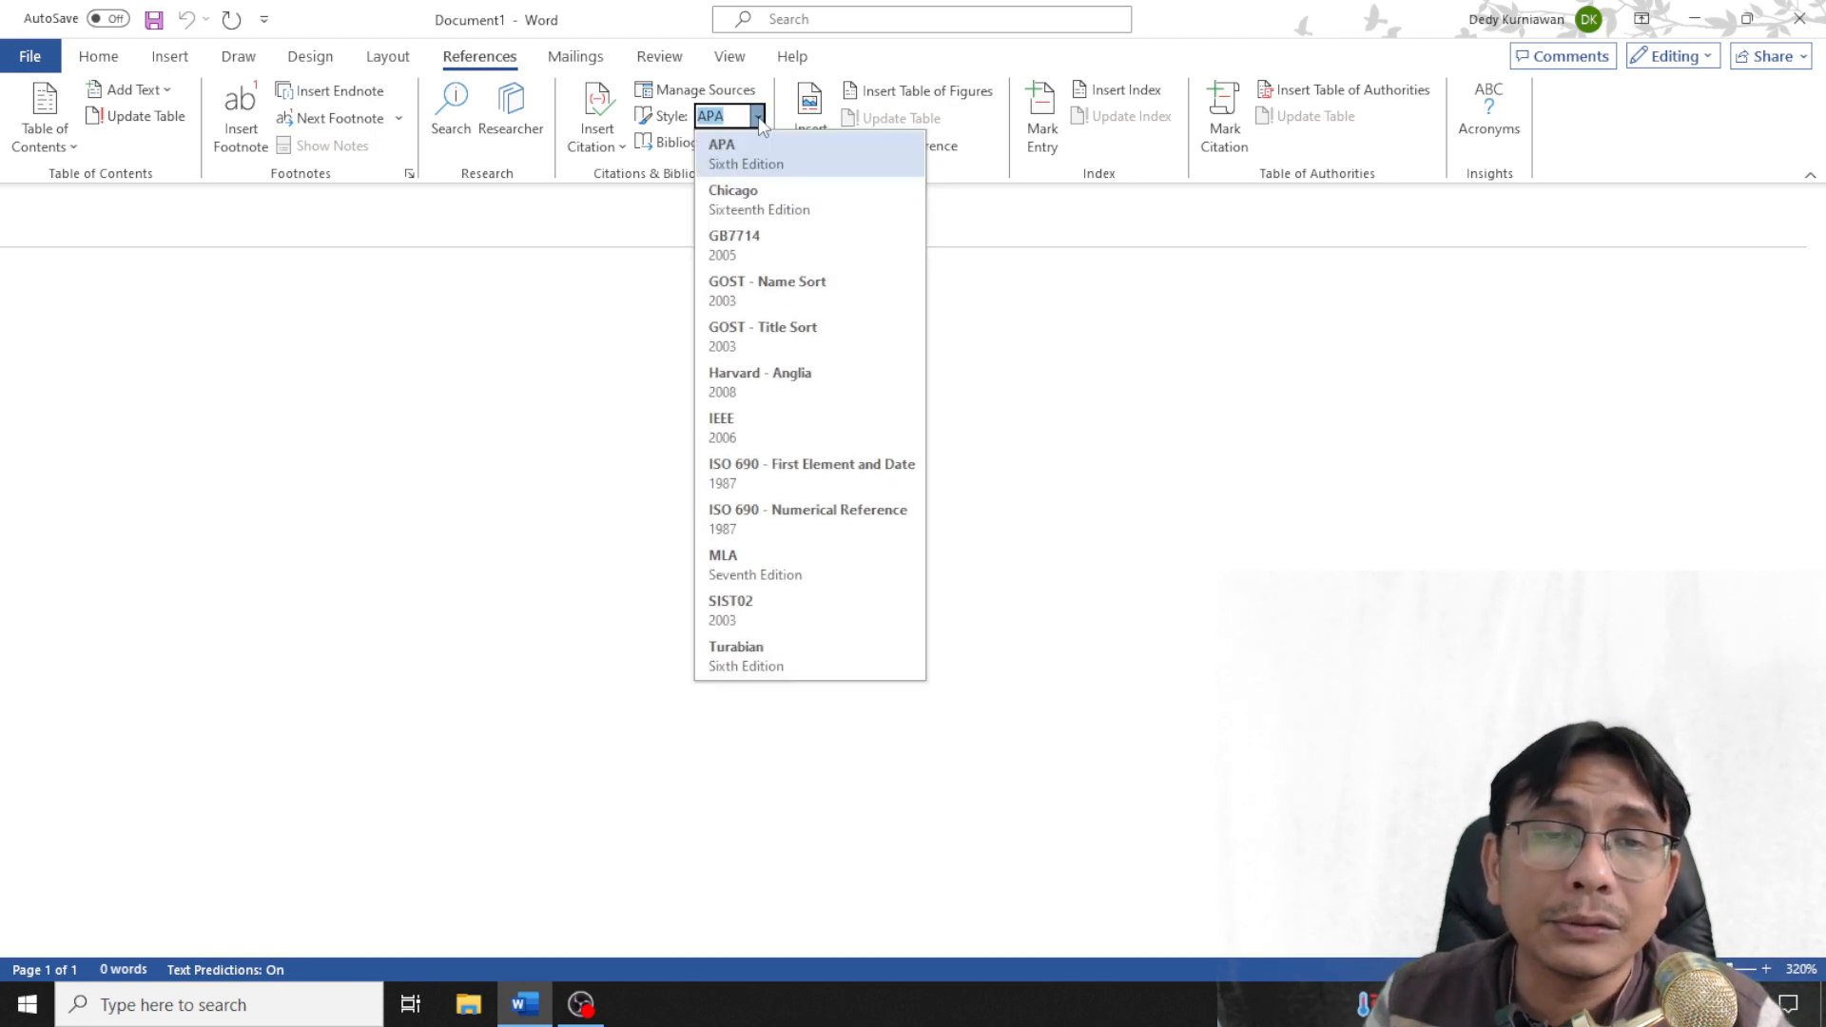
left_click(1039, 272)
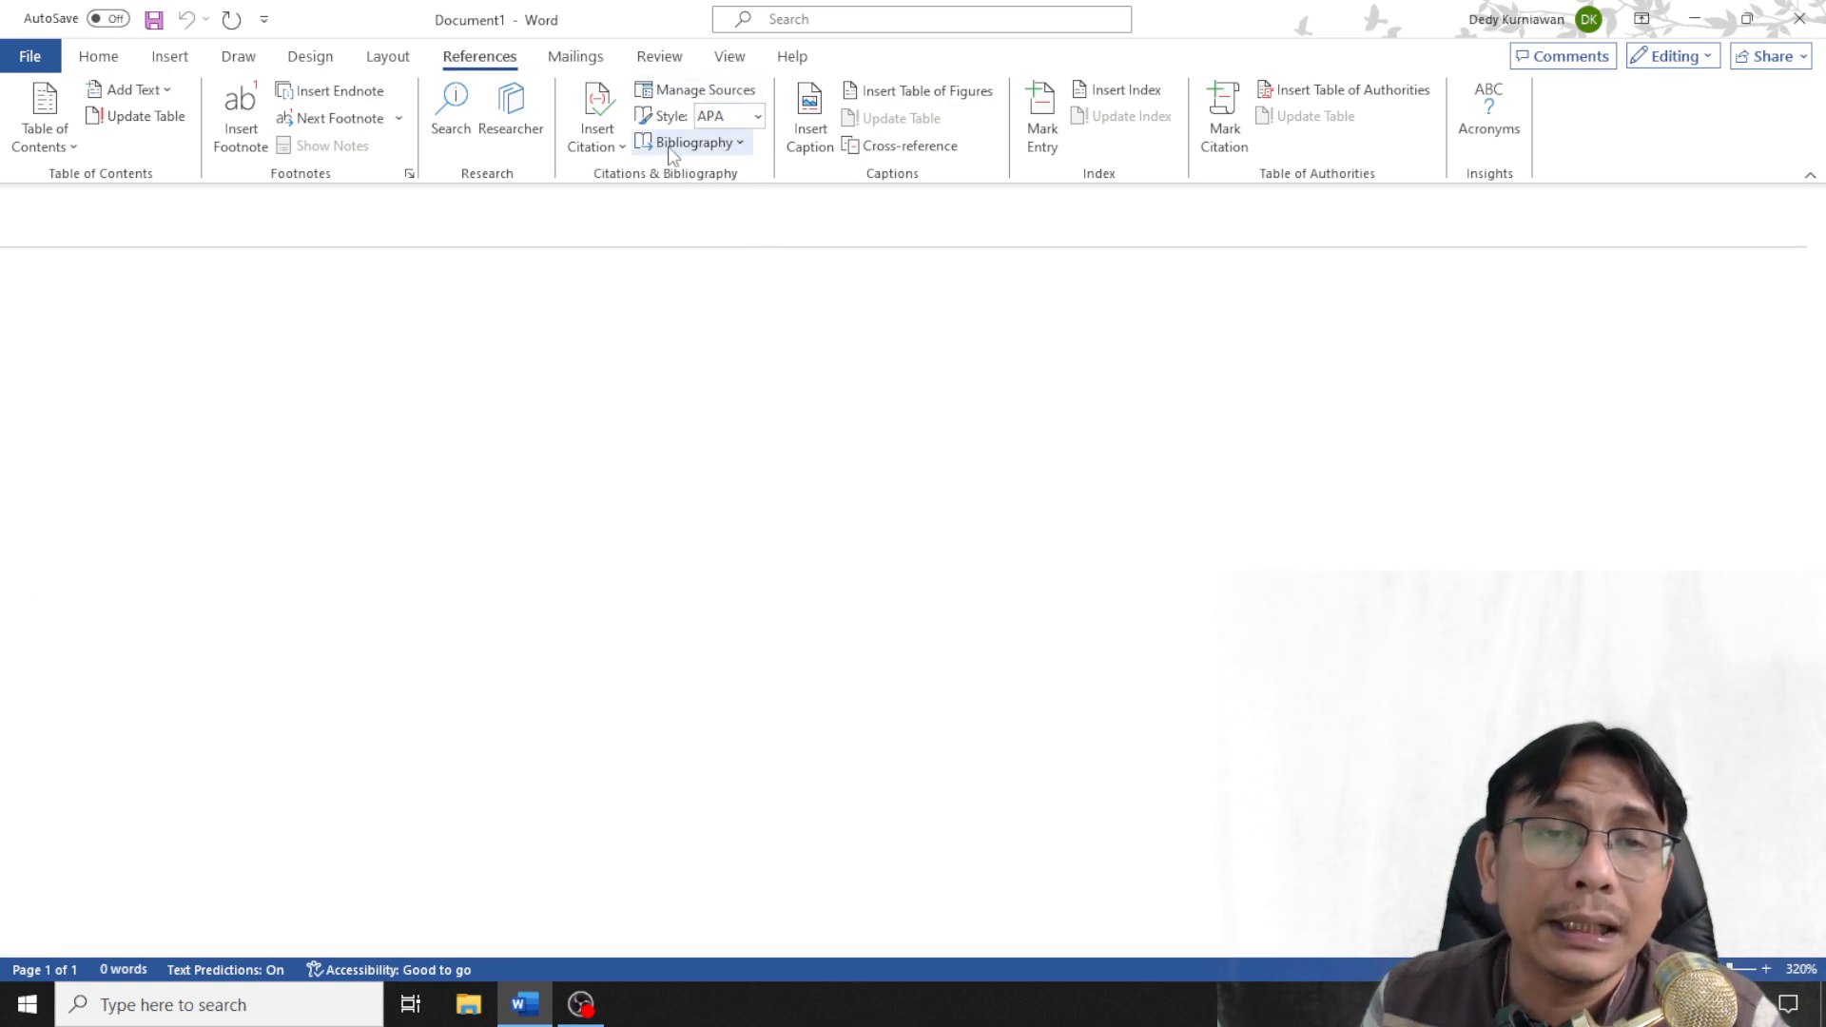
Step: Insert the built-in References bibliography into the document
left_click(740, 143)
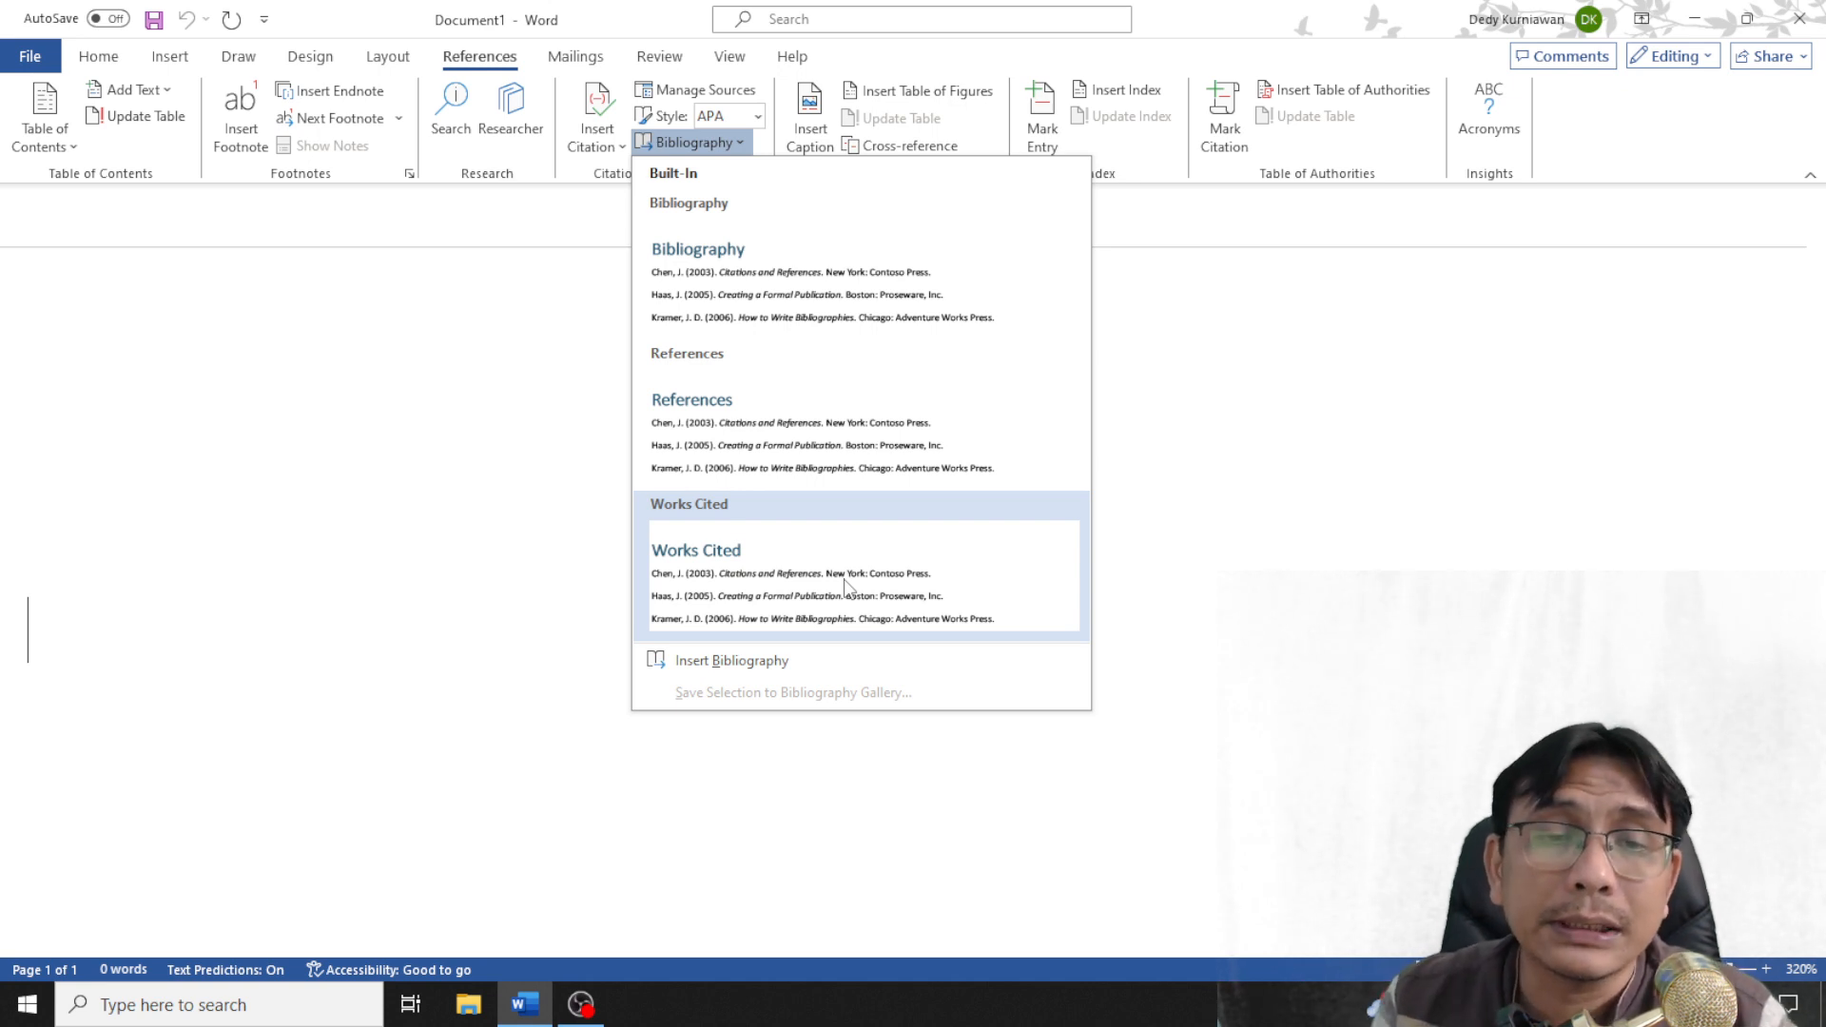
left_click(921, 447)
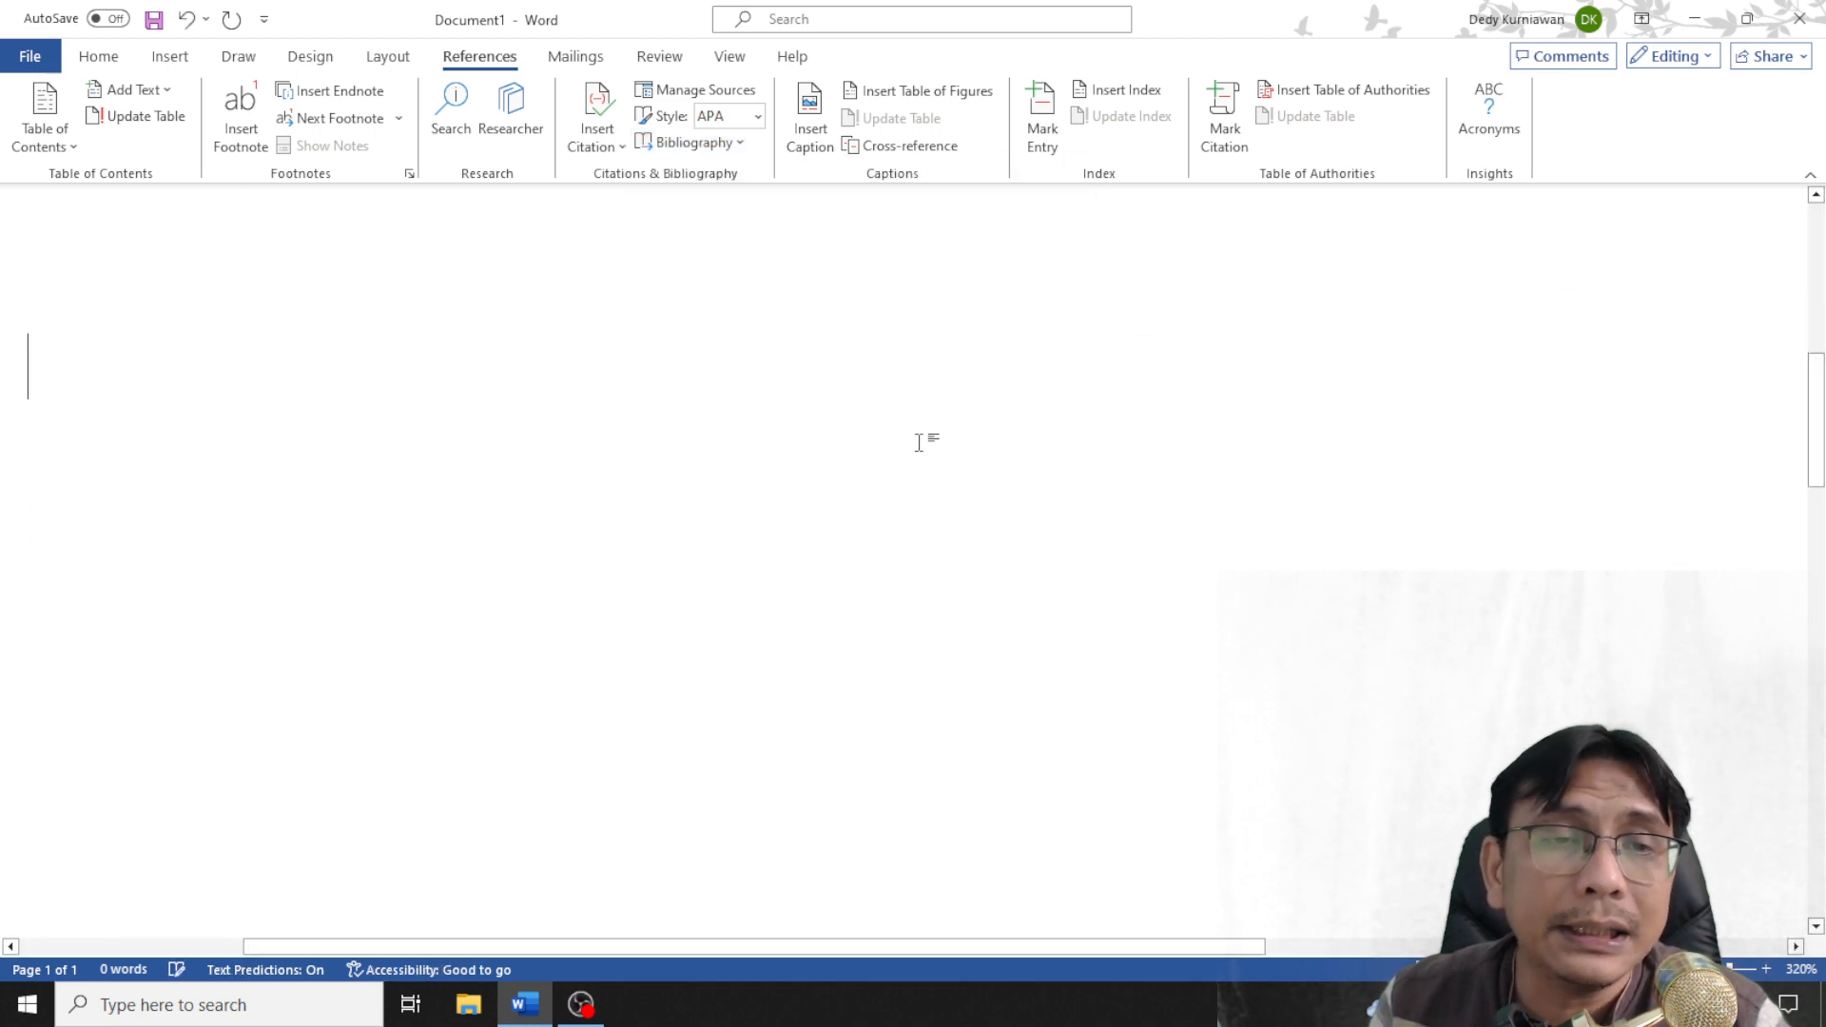
scroll(921, 443, "down", 11)
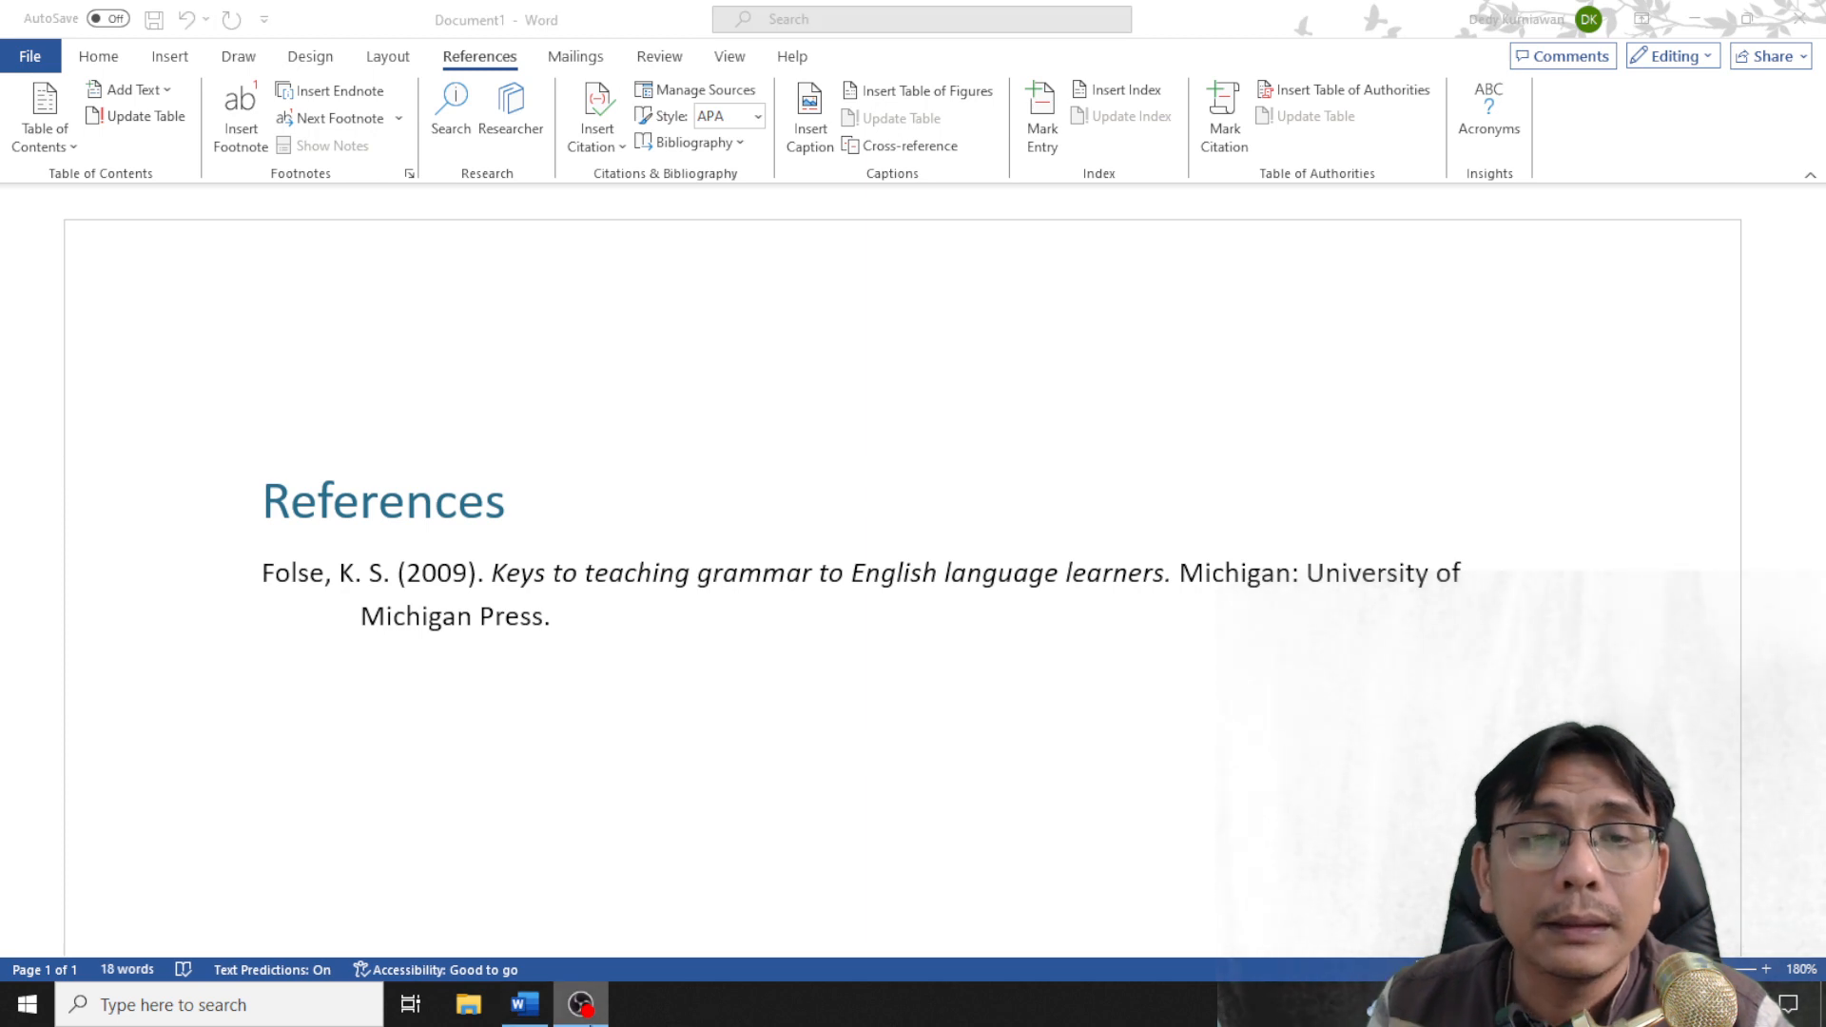
left_click(585, 1021)
scroll(761, 619, "down", 2)
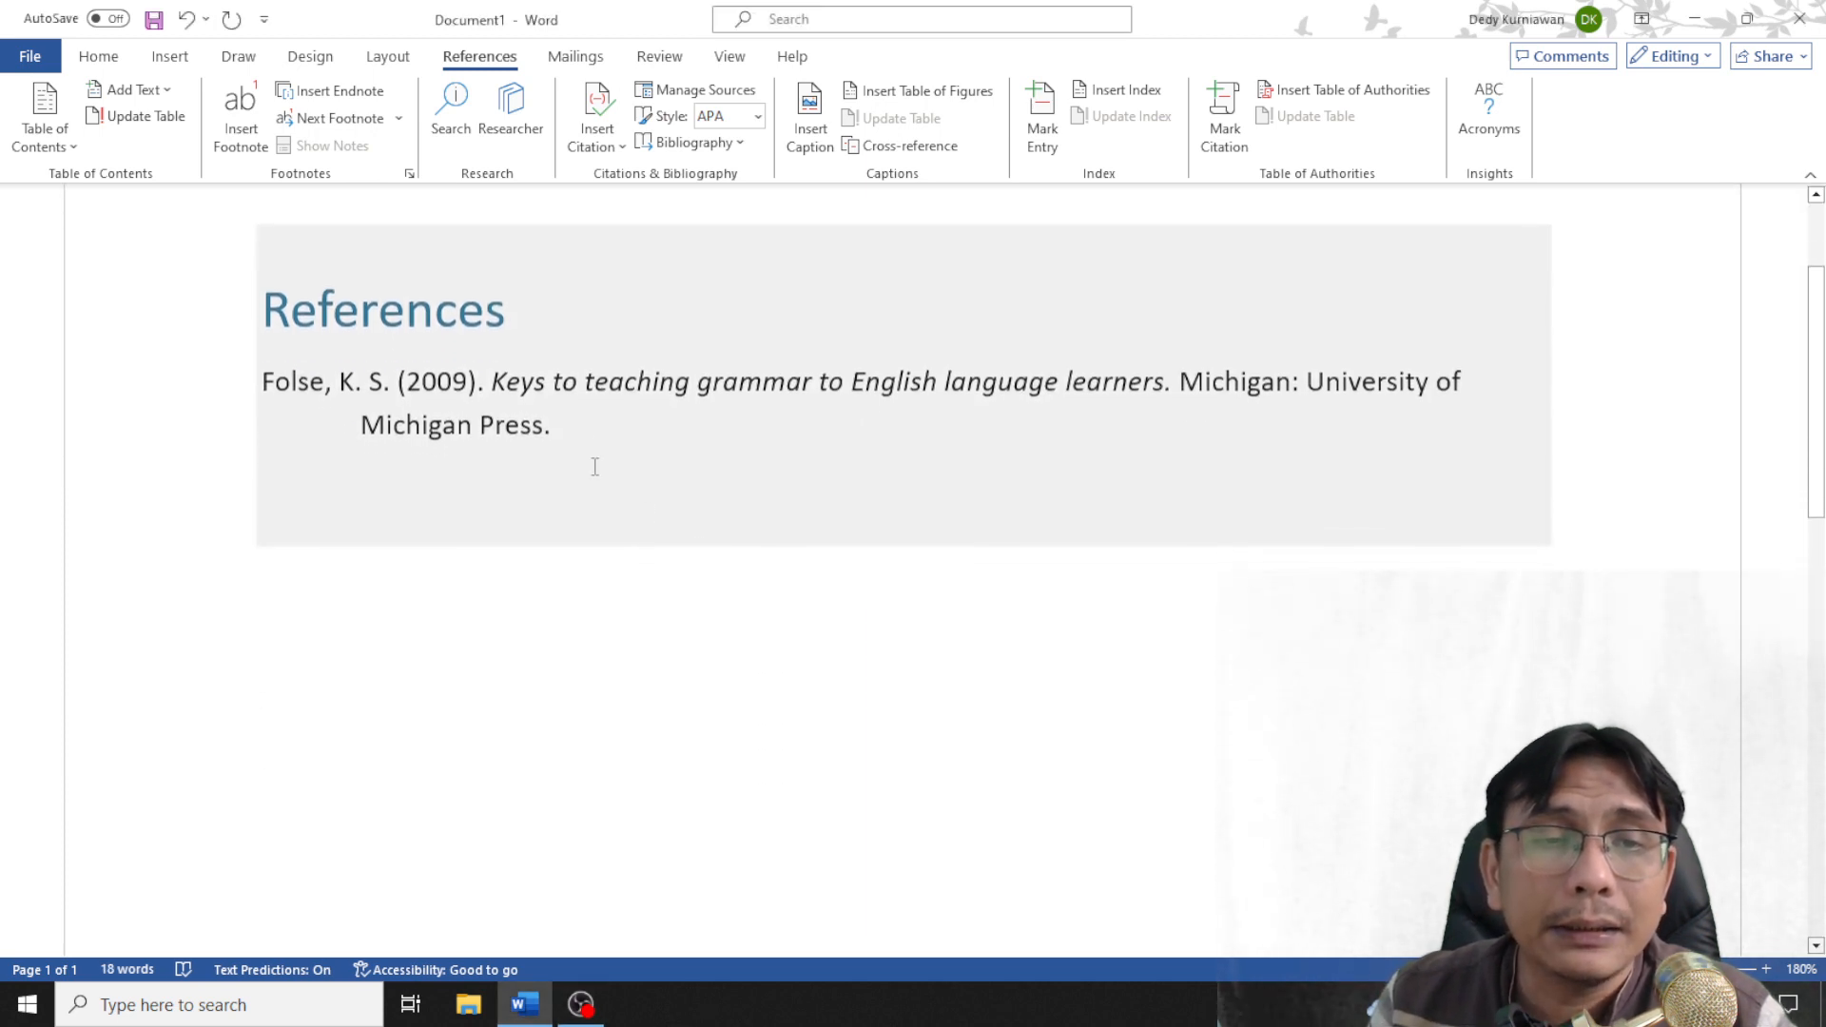
Step: Examine the book's APA entry in the inserted References section
left_click(534, 317)
triple_click(590, 429)
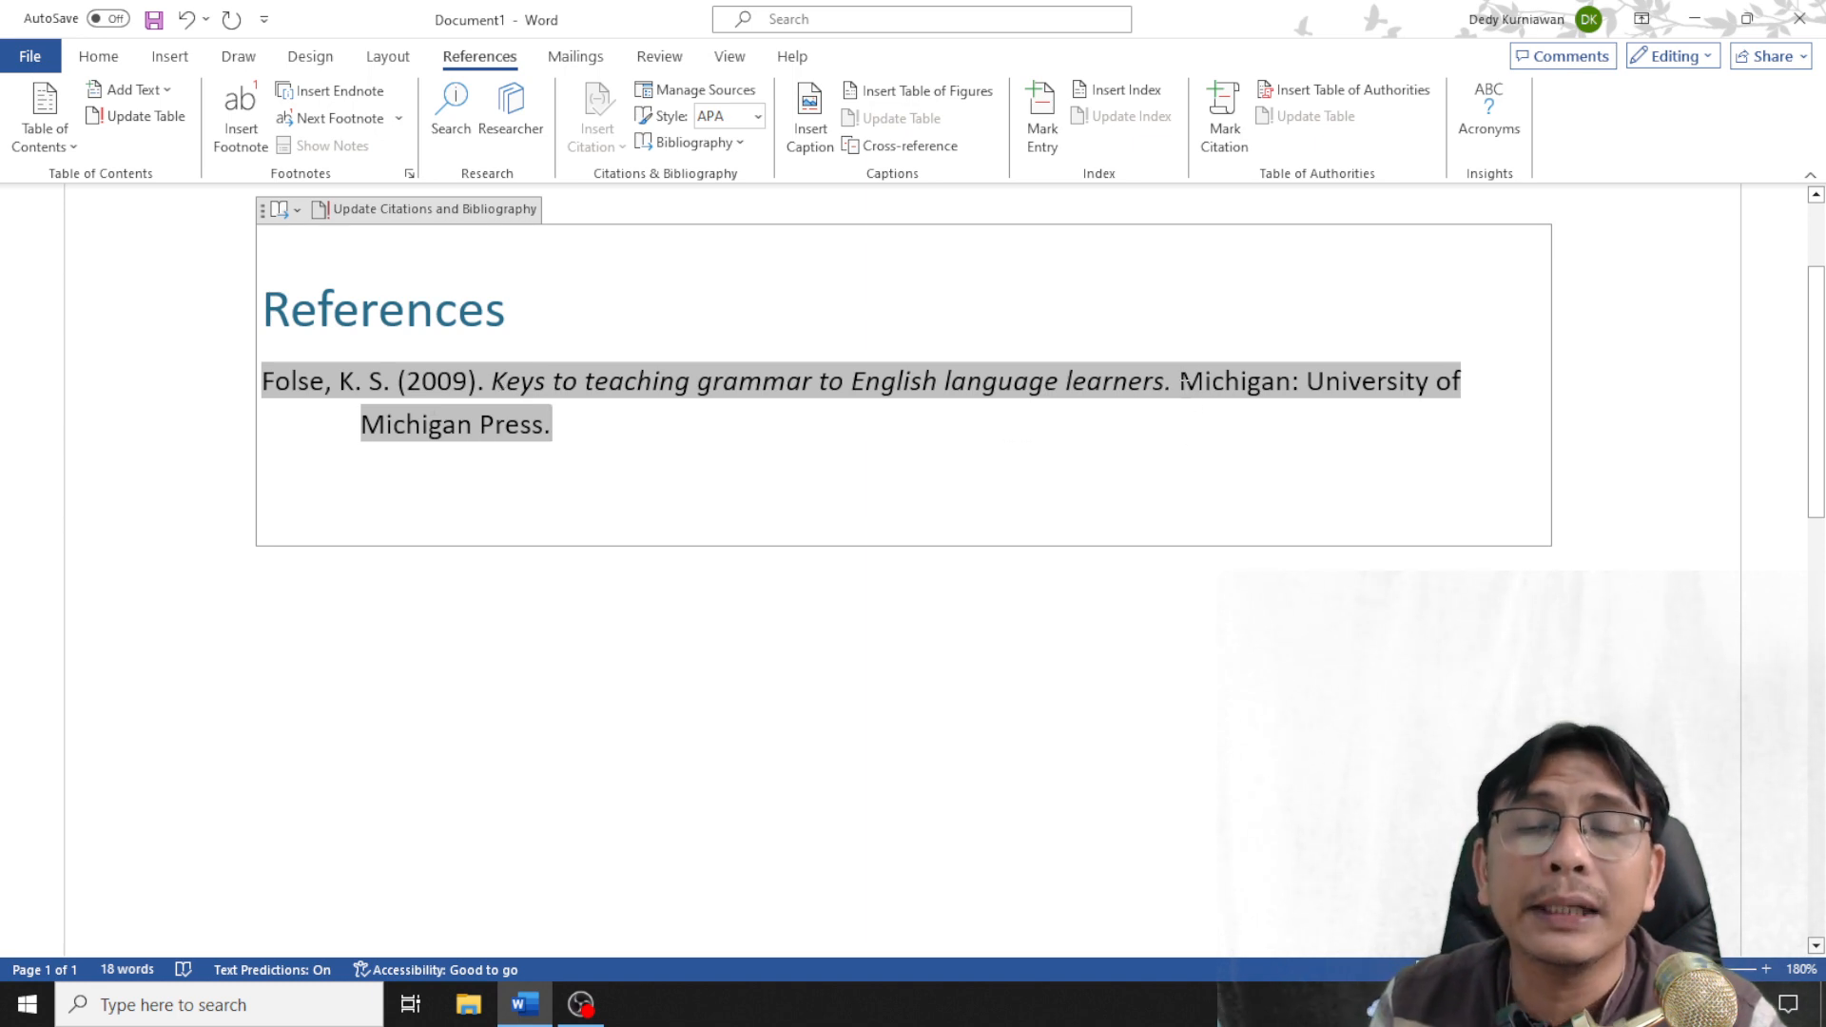
left_click(761, 632)
left_click(716, 457)
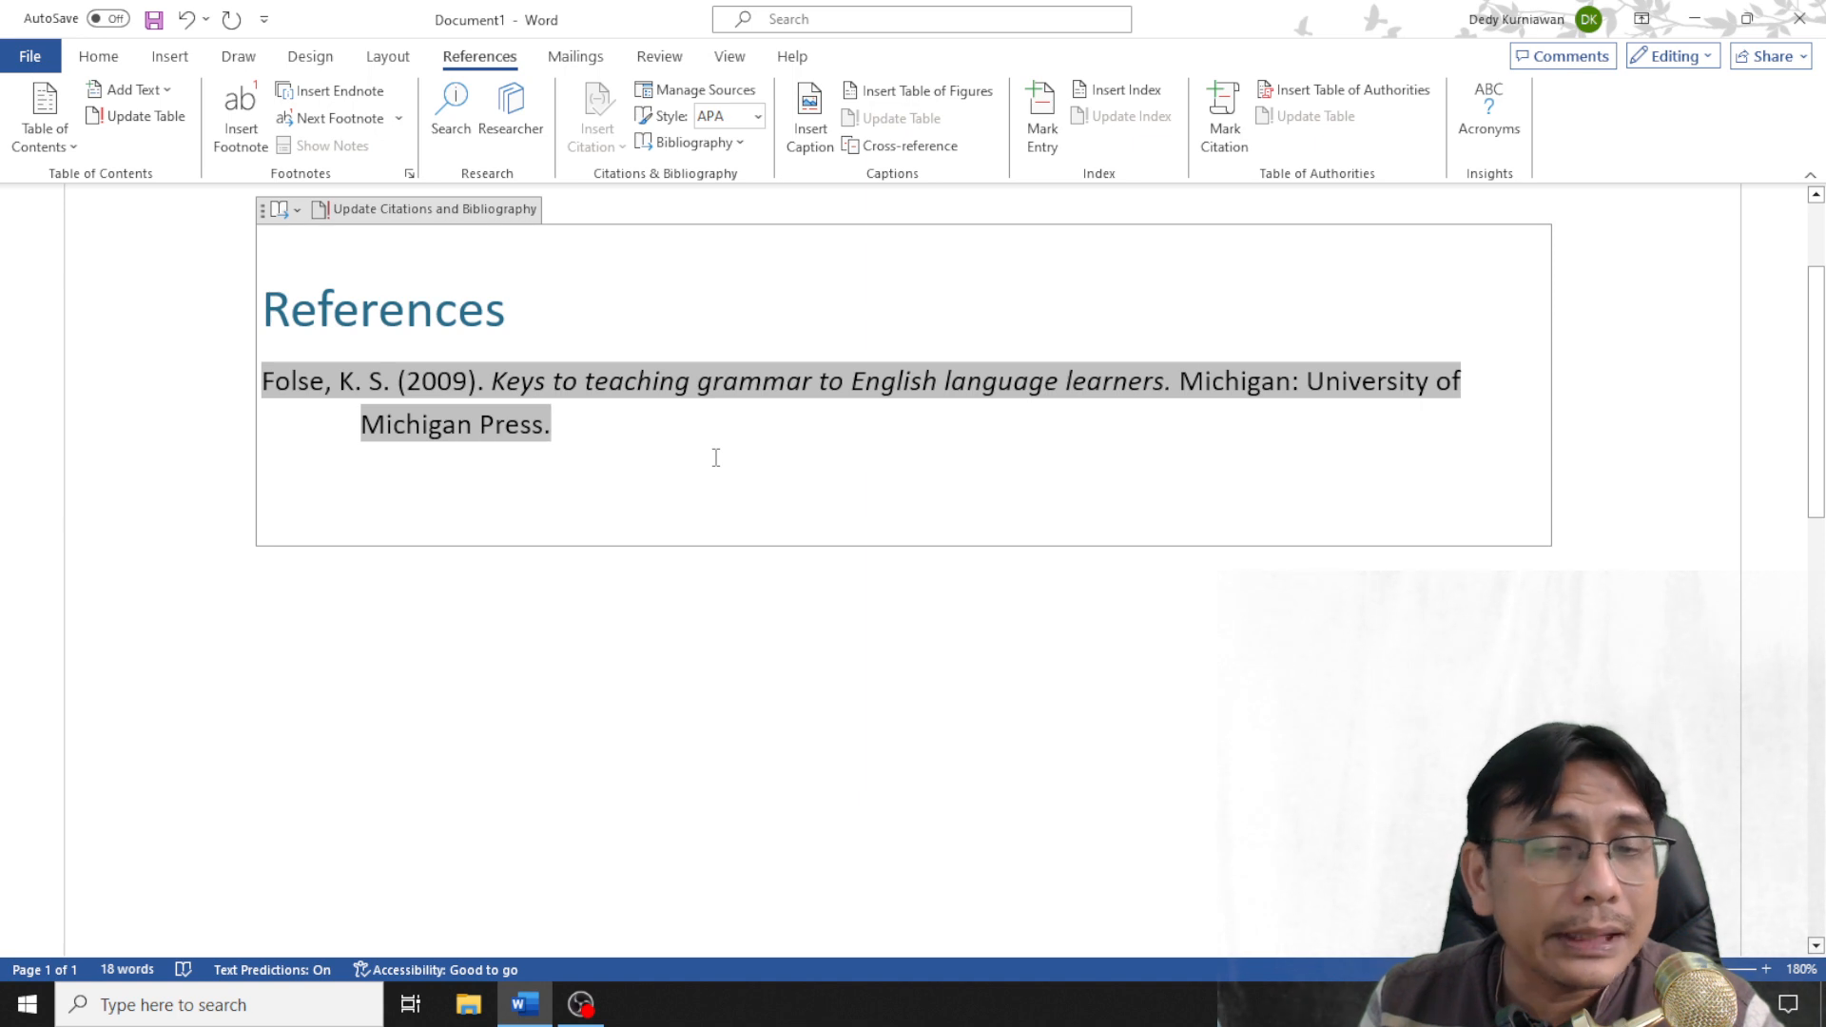
left_click(588, 1004)
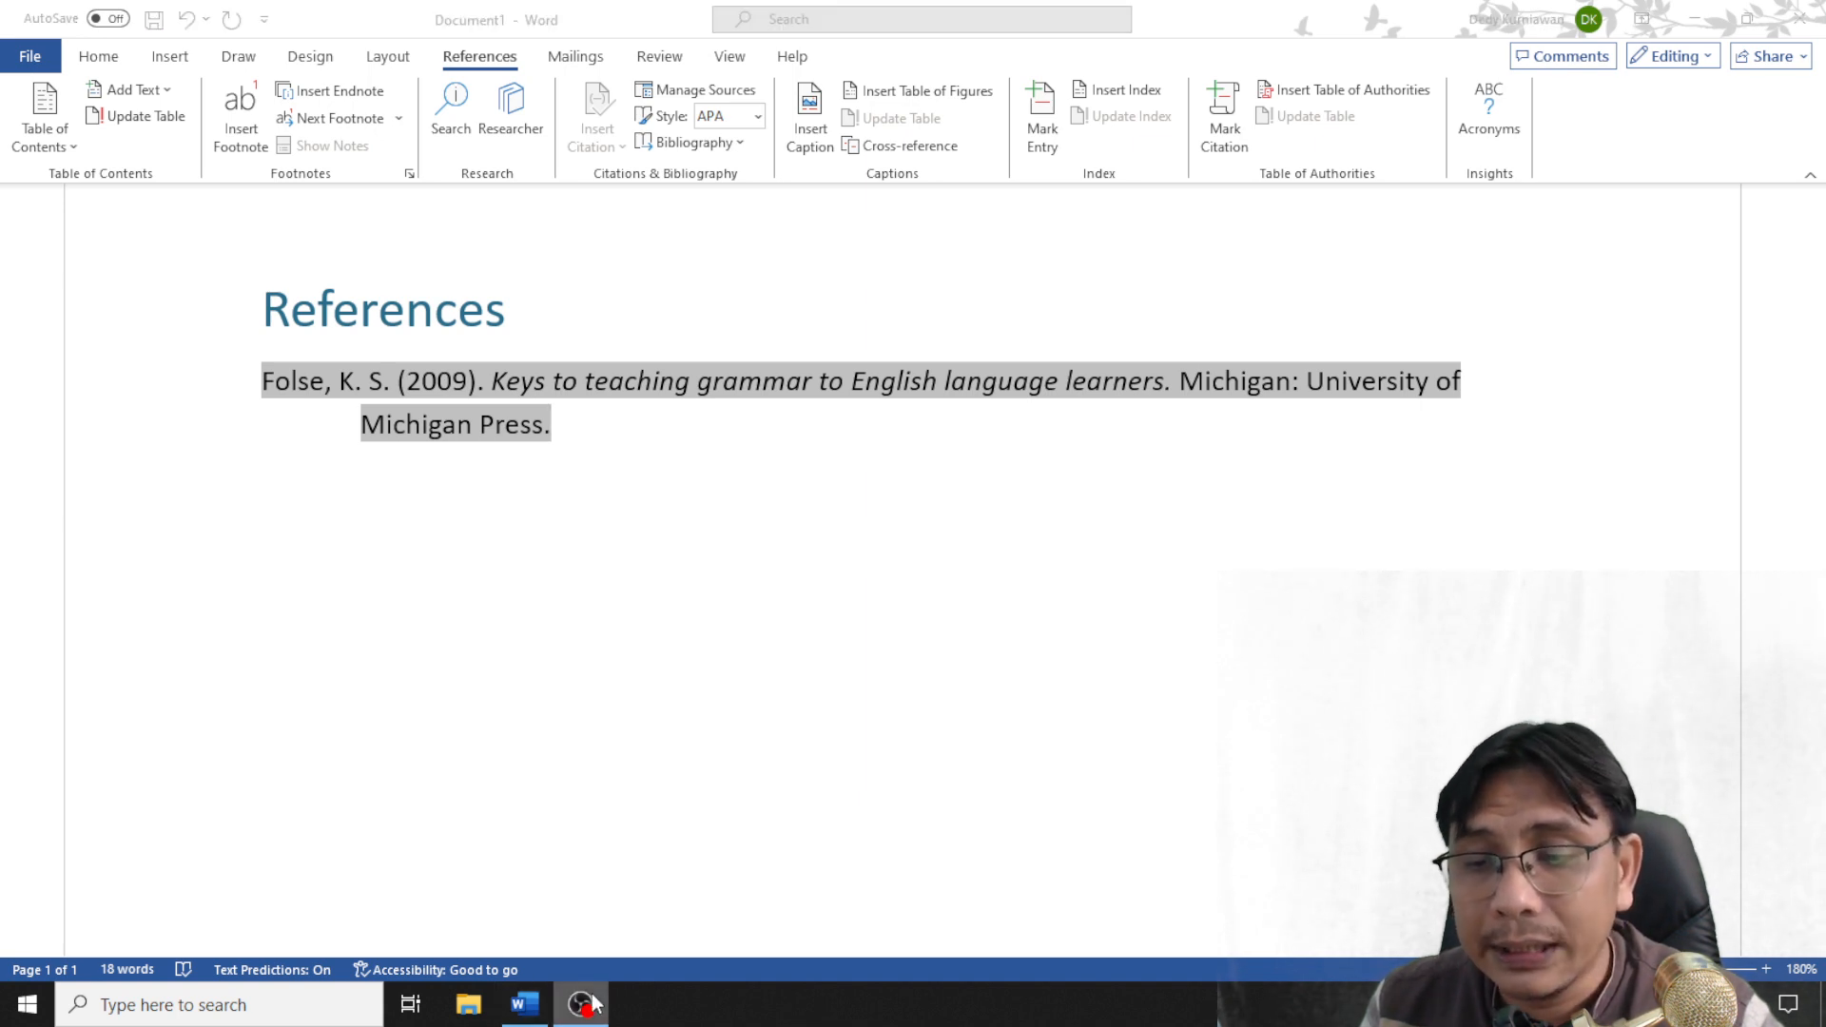
left_click(762, 489)
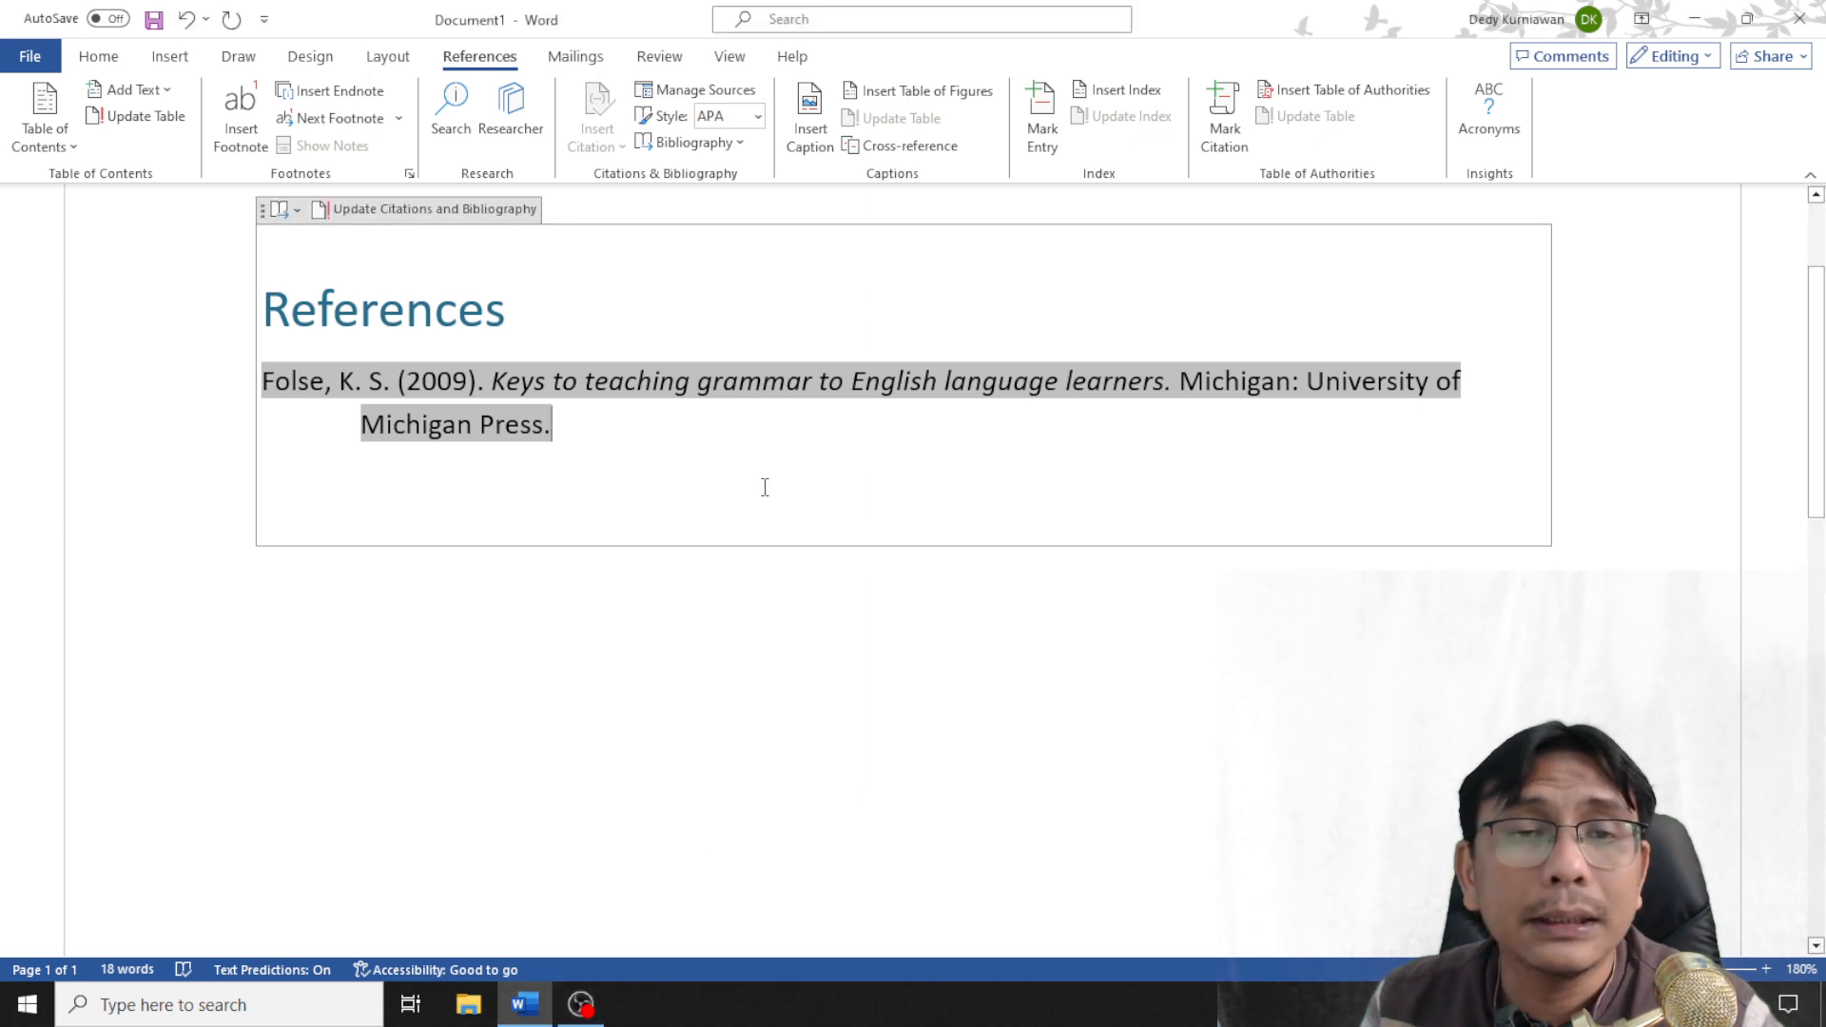
Step: Create another book source in the Source Manager and enter the first author's surname and given name
left_click(741, 94)
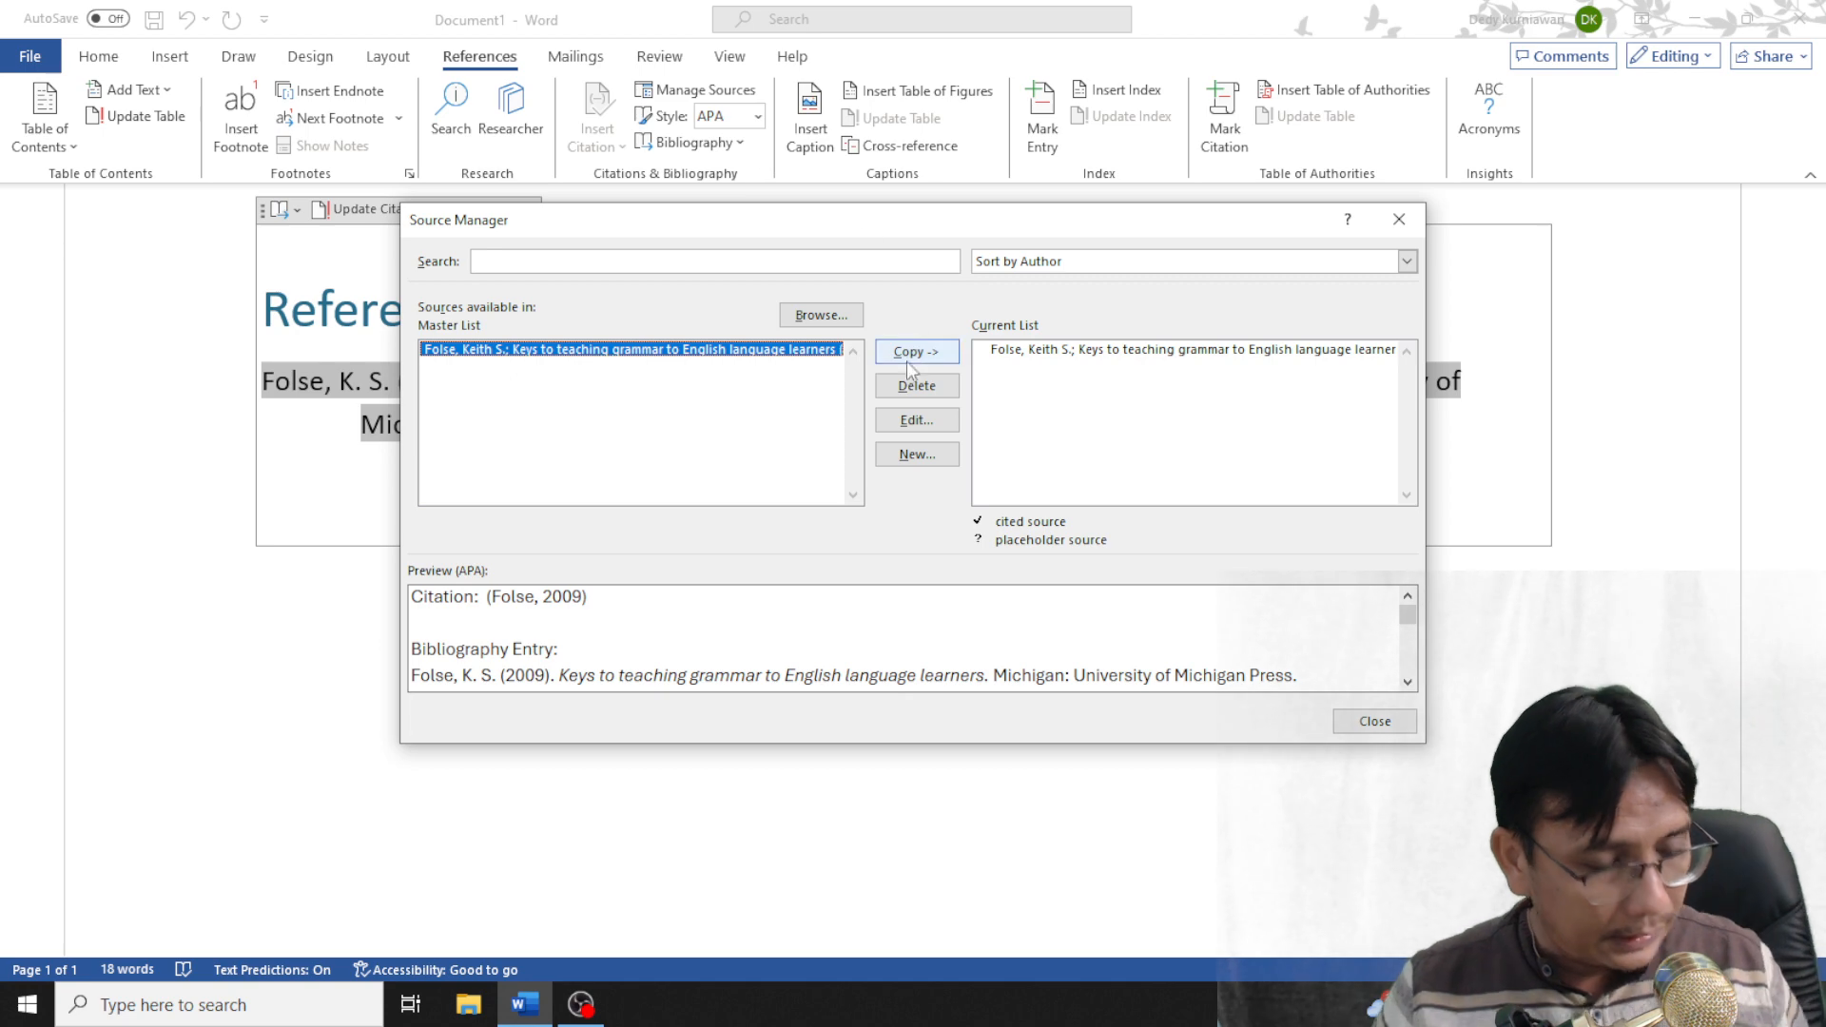
left_click(917, 454)
left_click(891, 413)
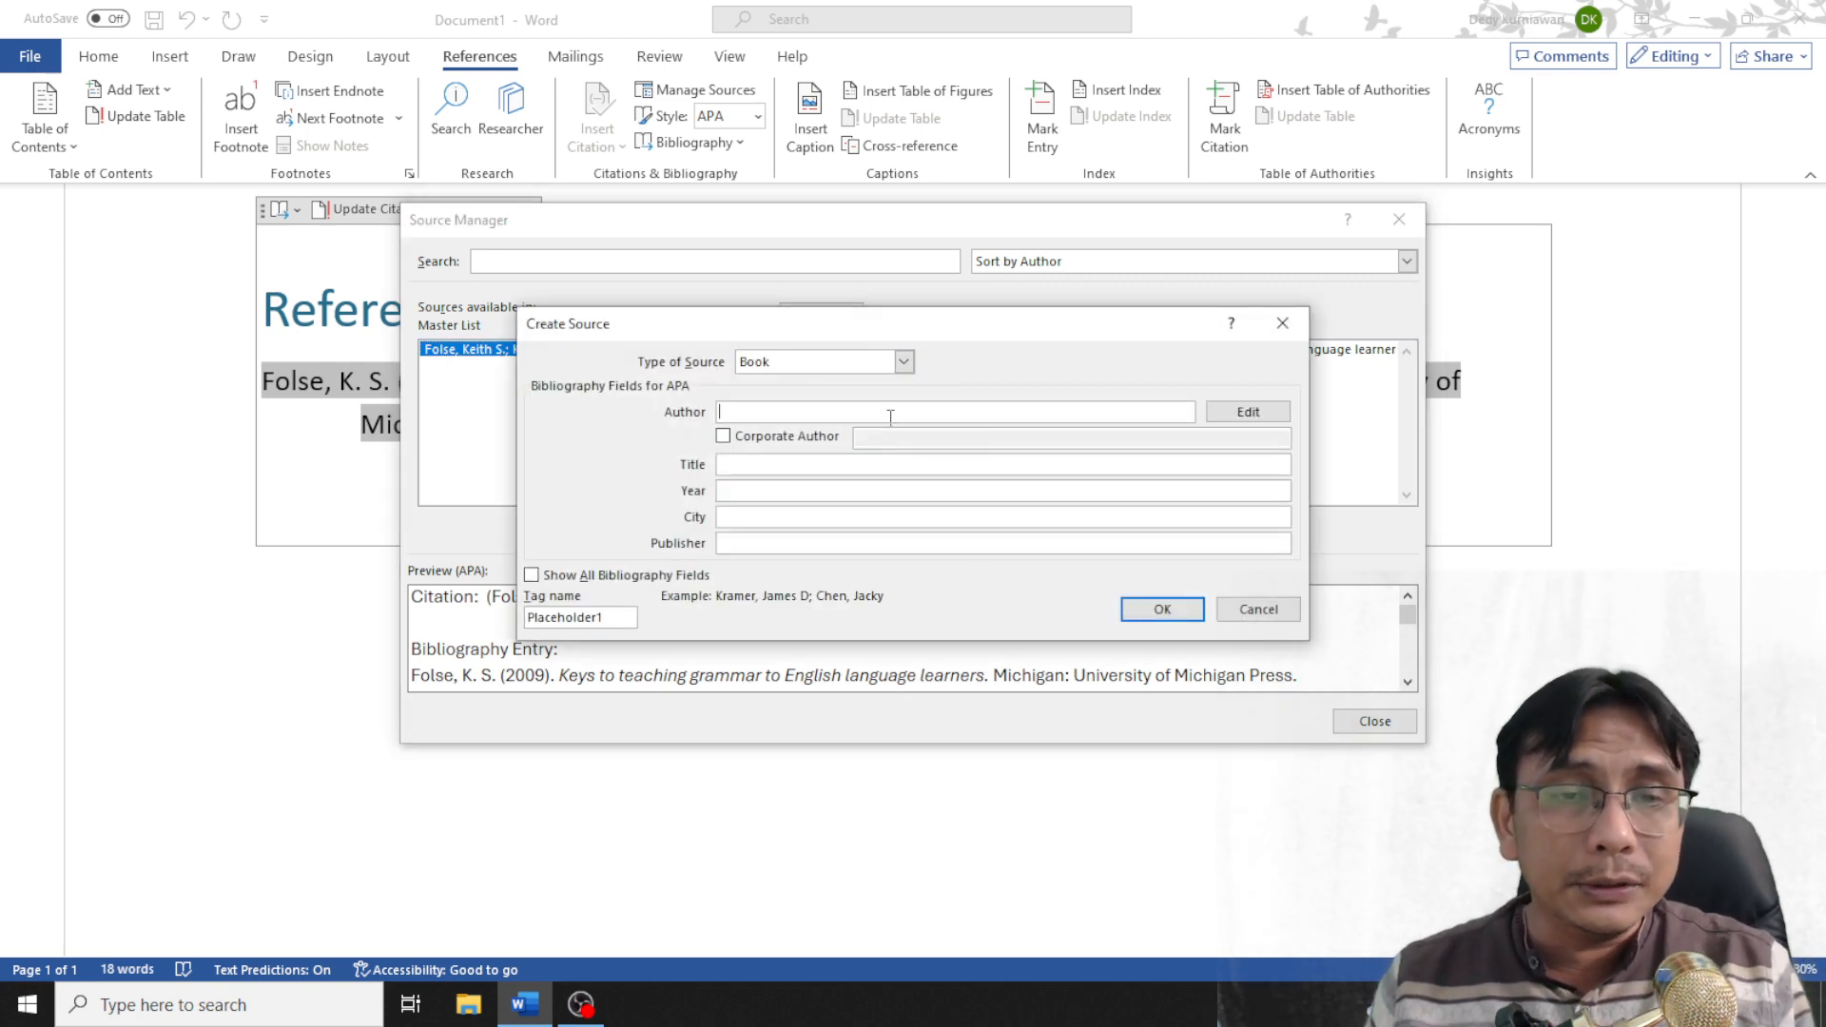
type("Os")
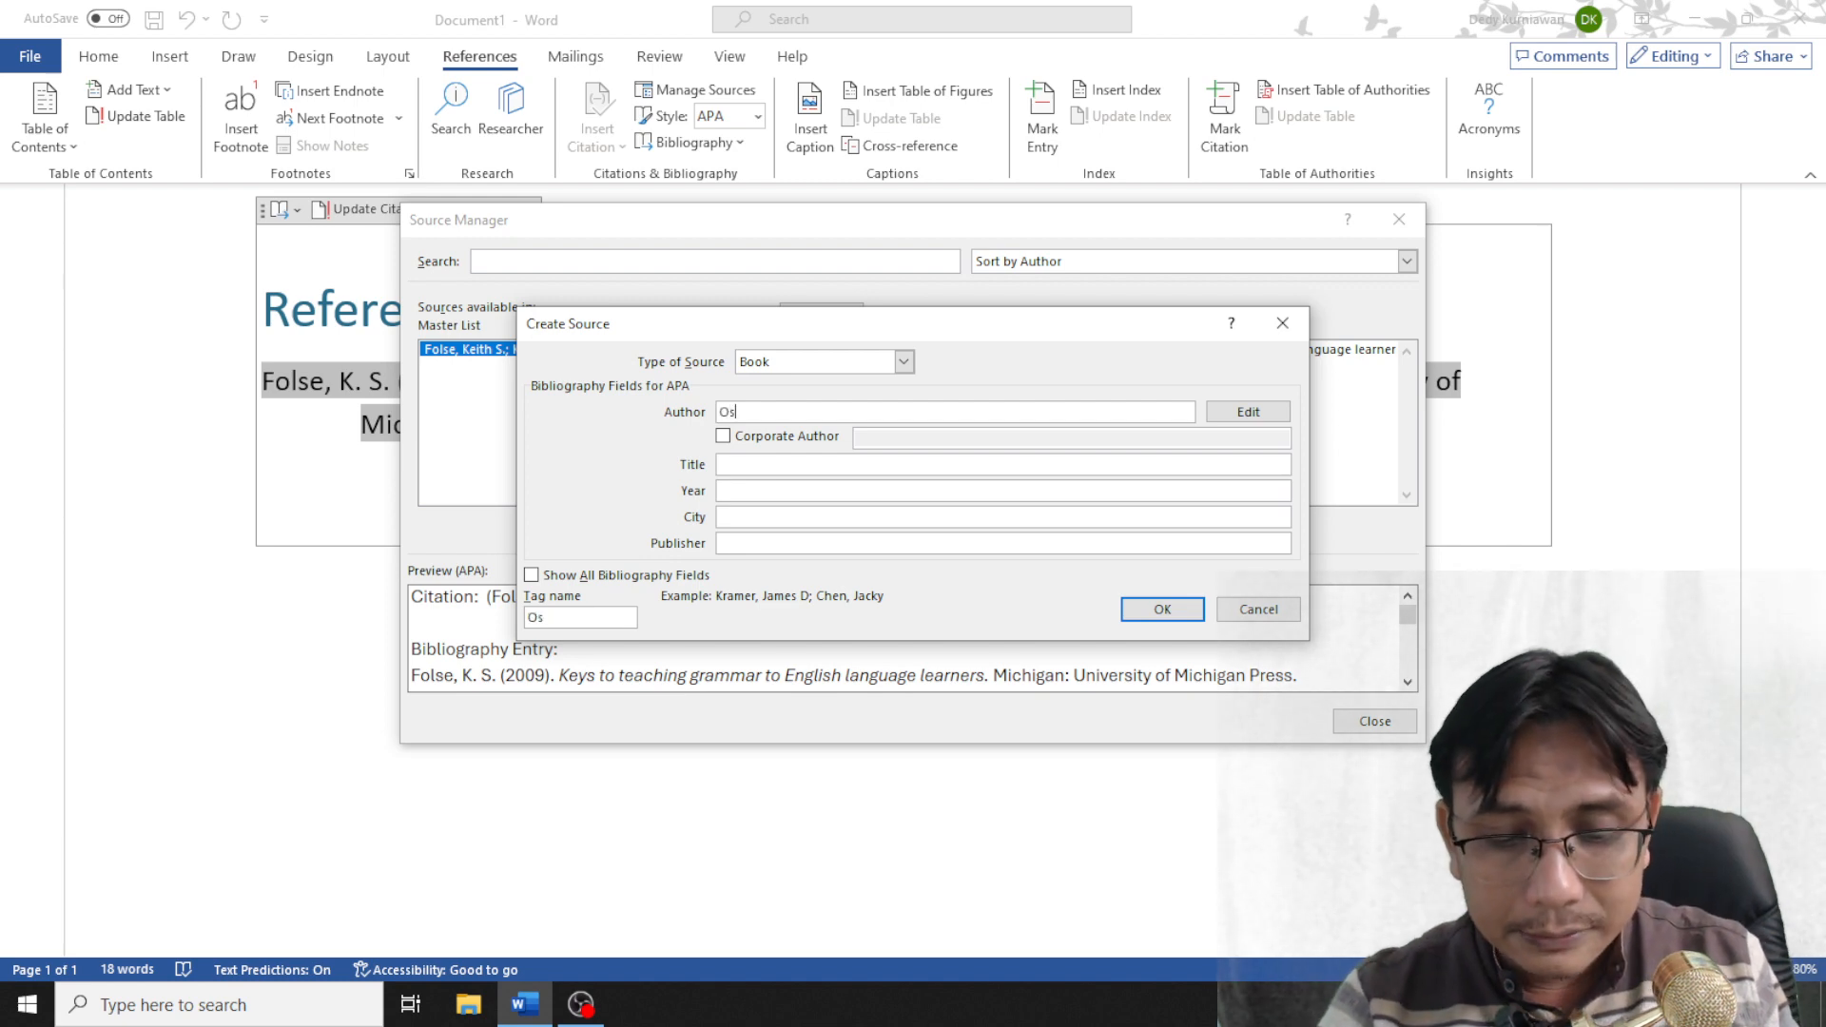
type("himea")
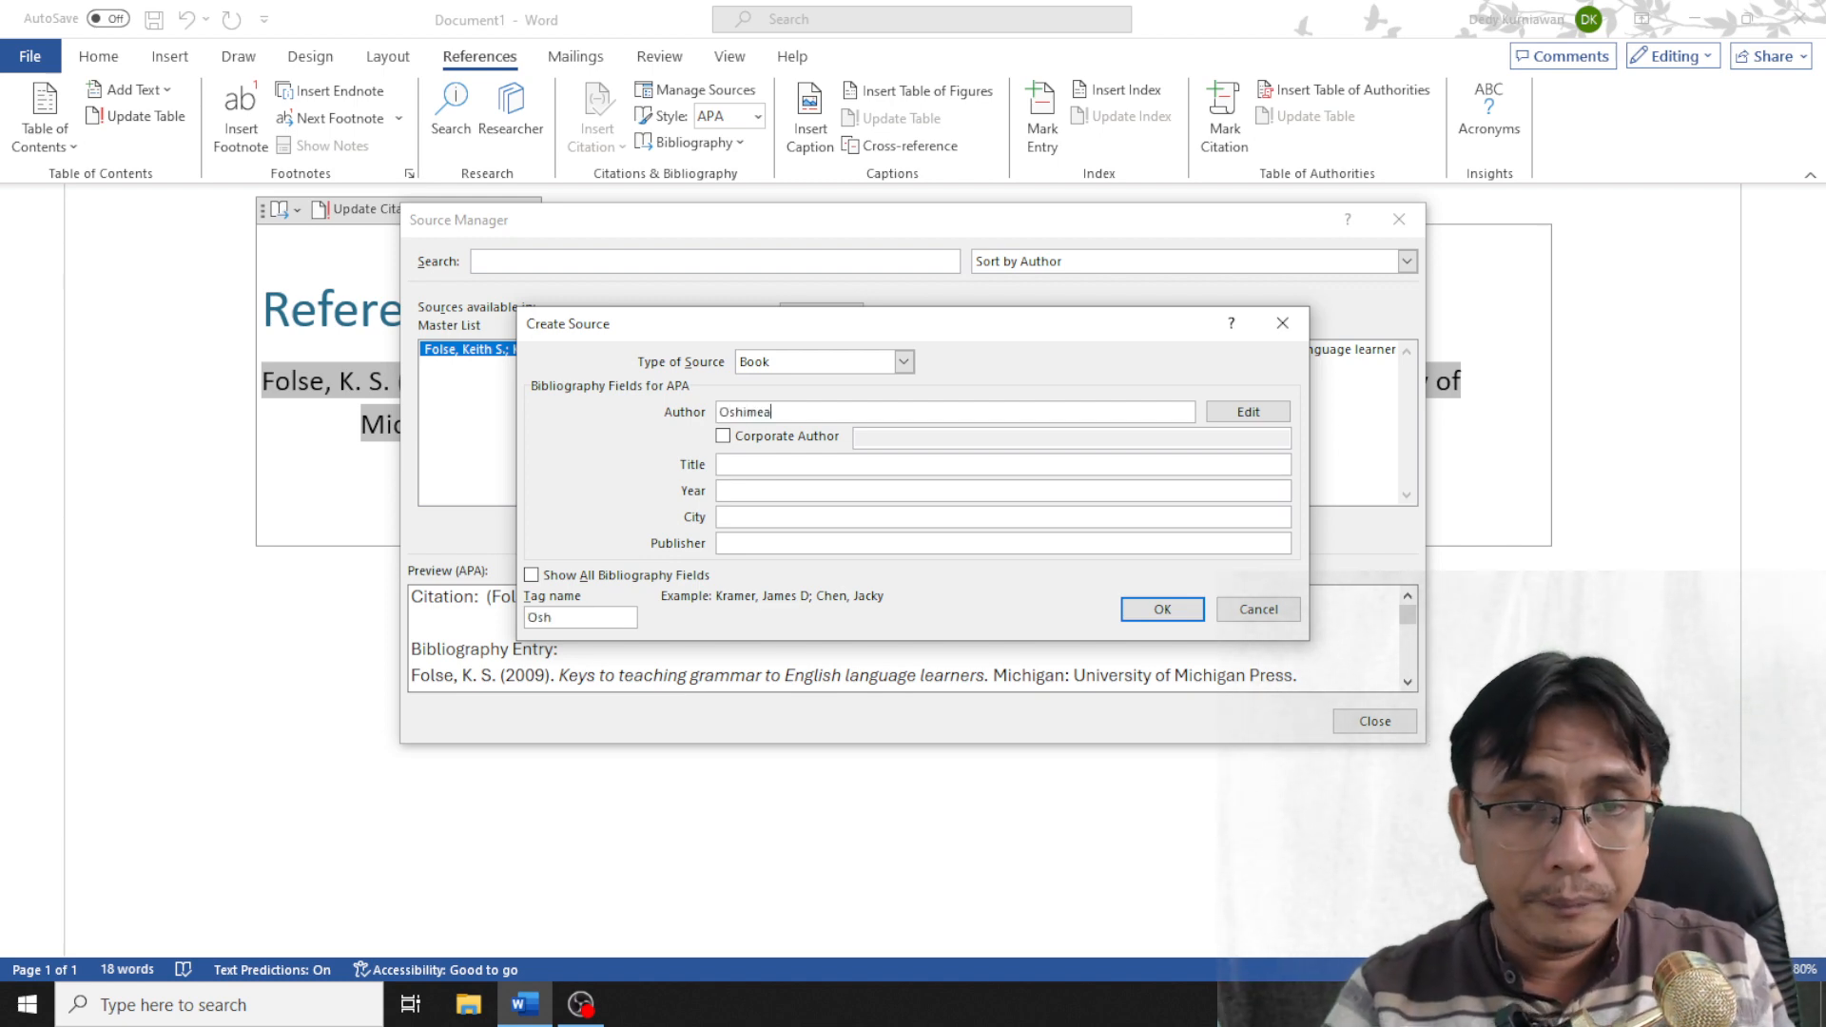
key("BackSpace")
key("BackSpace")
type("a, Alice")
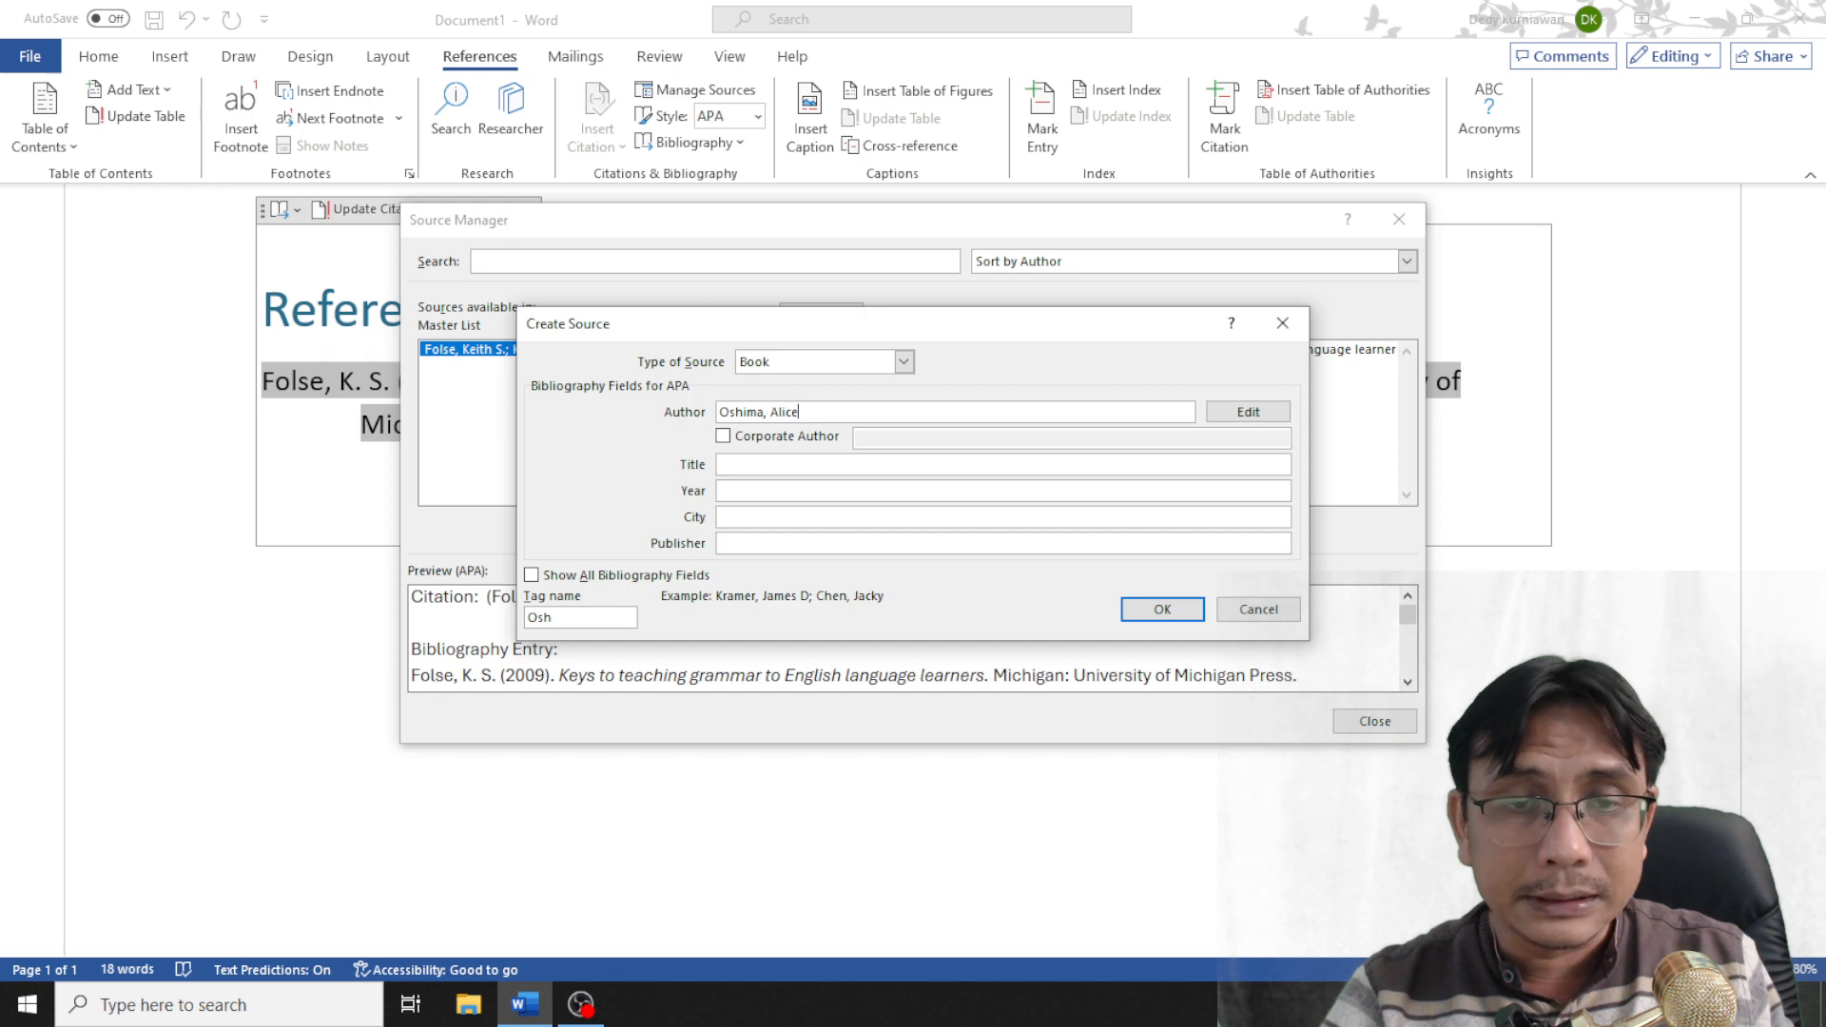
Step: Add the second author's surname and given name to the new book source, separated from the first by a semicolon
type(";")
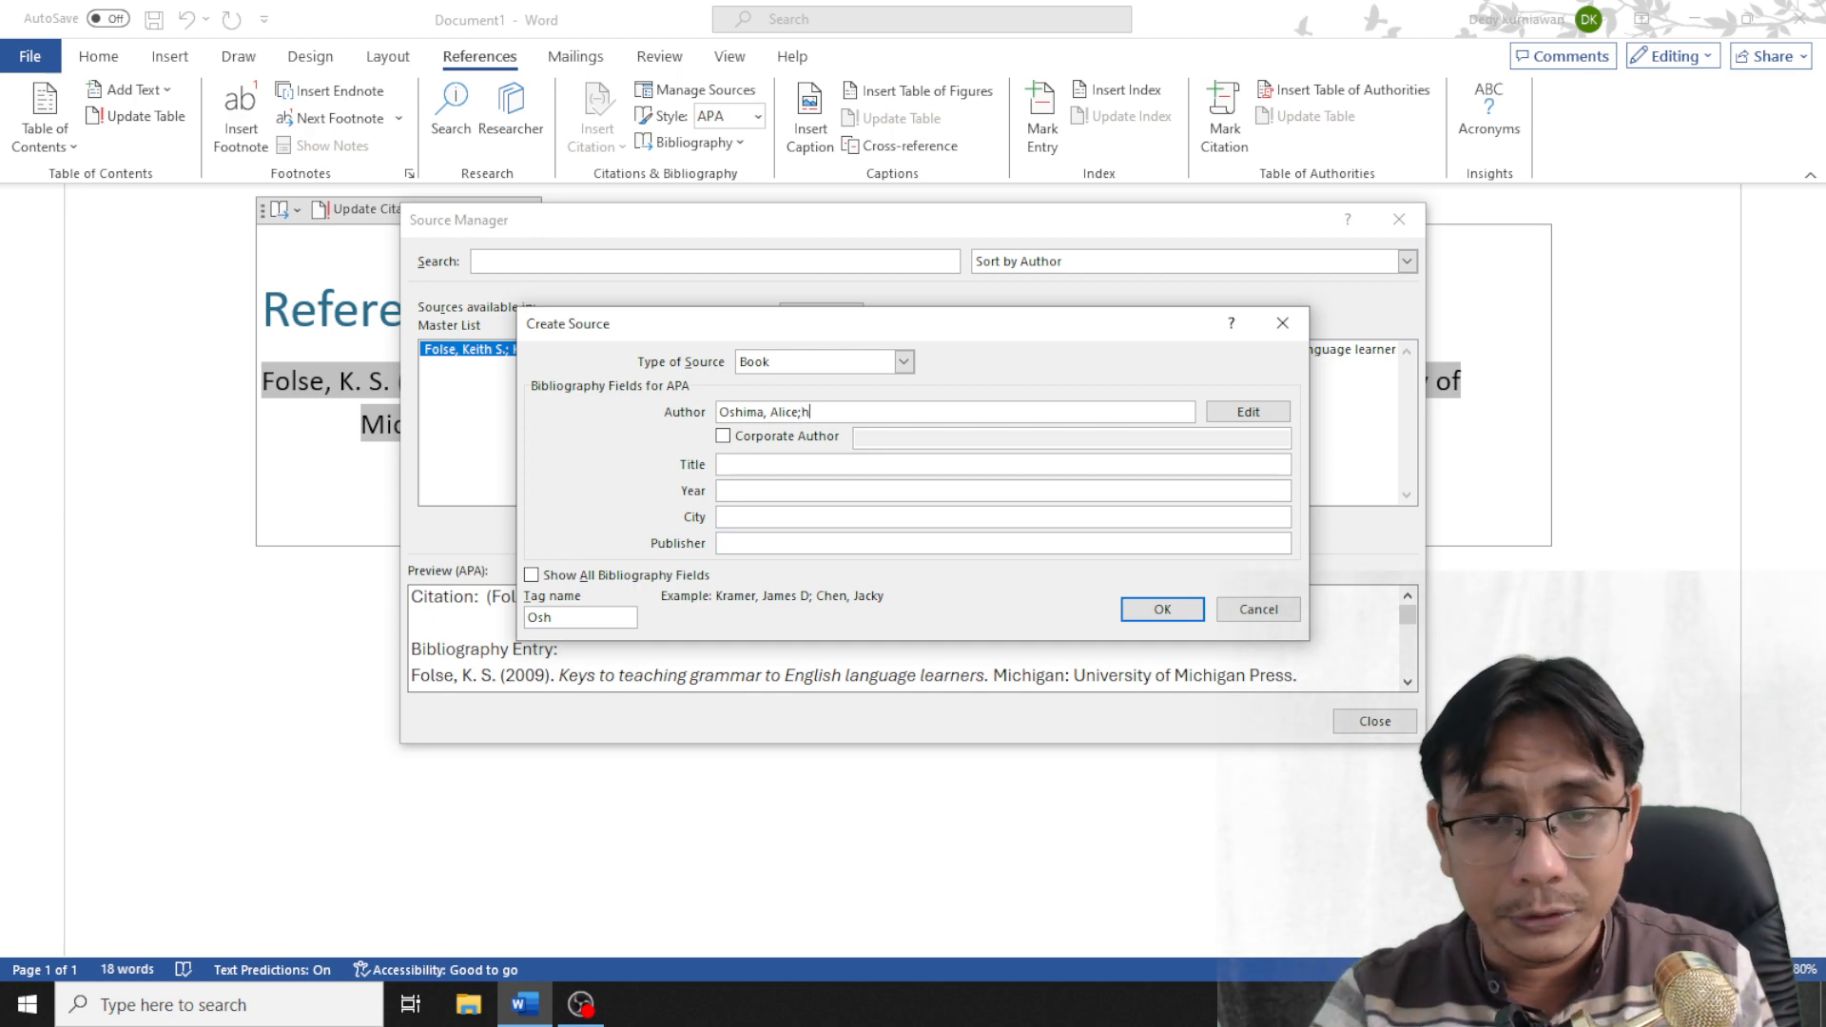
type("Ho")
key("BackSpace")
key("BackSpace")
type("Hou")
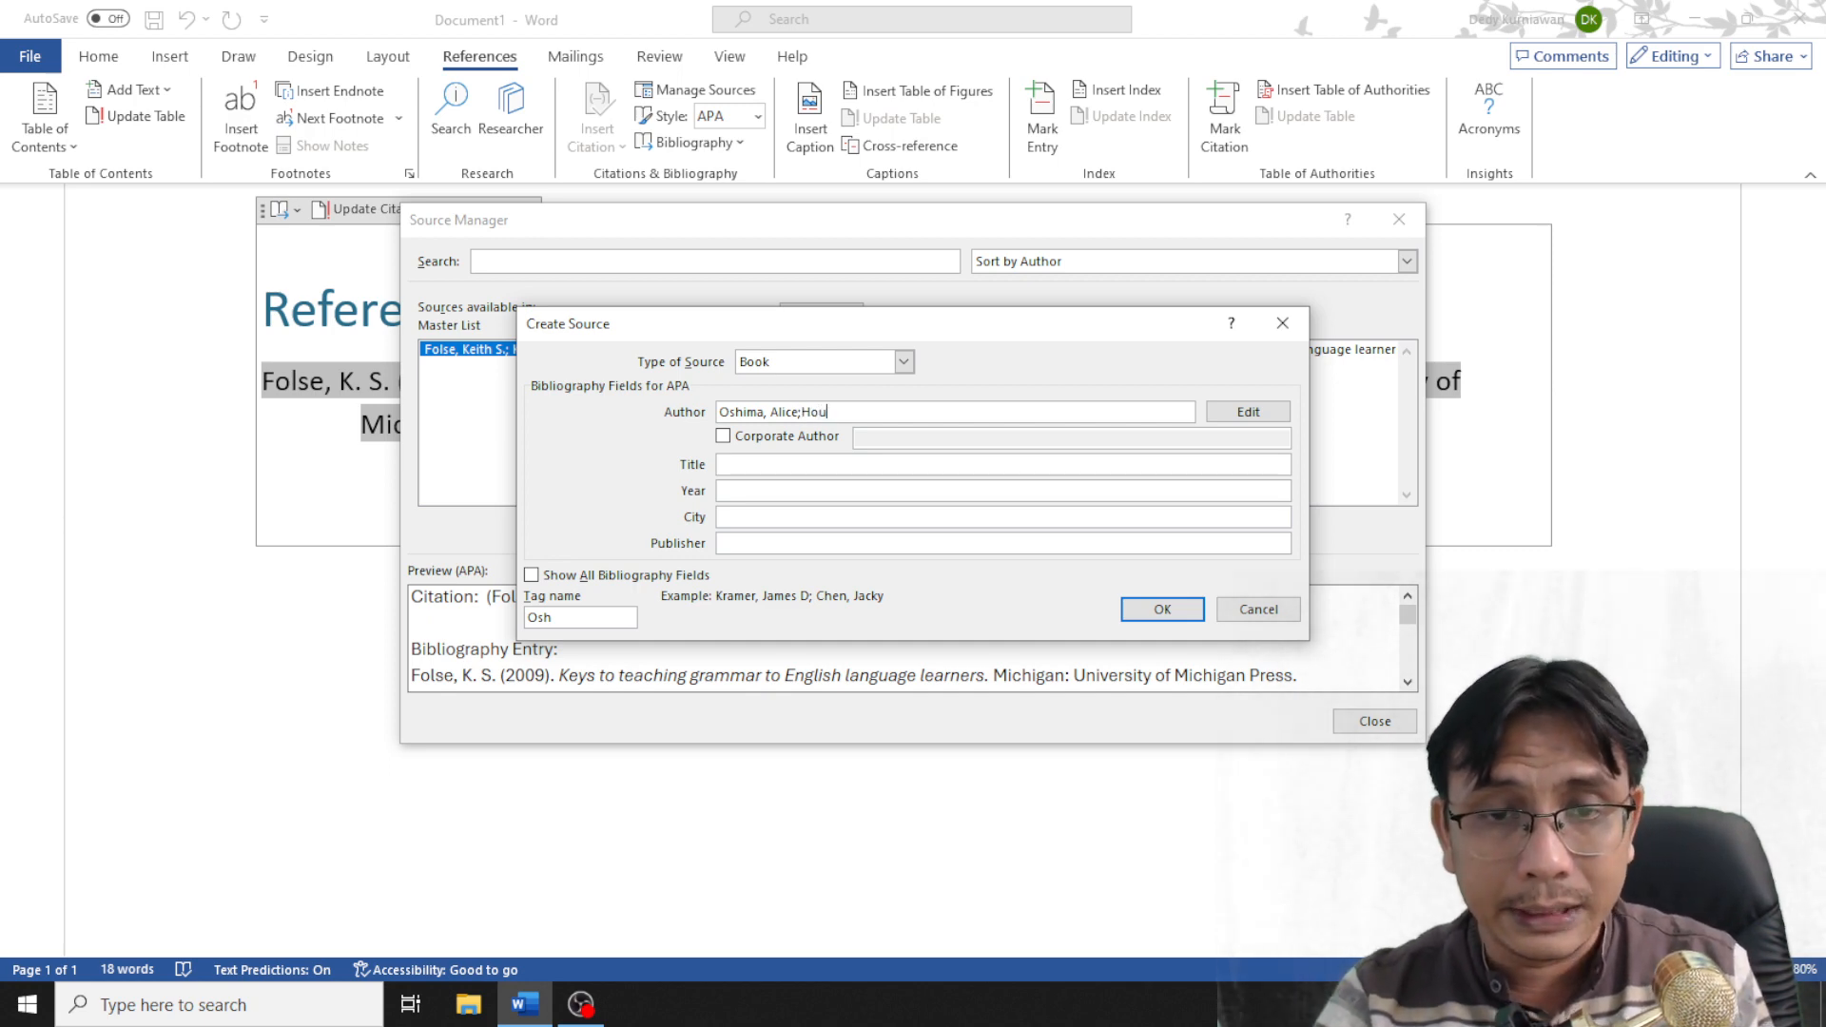
type("gu")
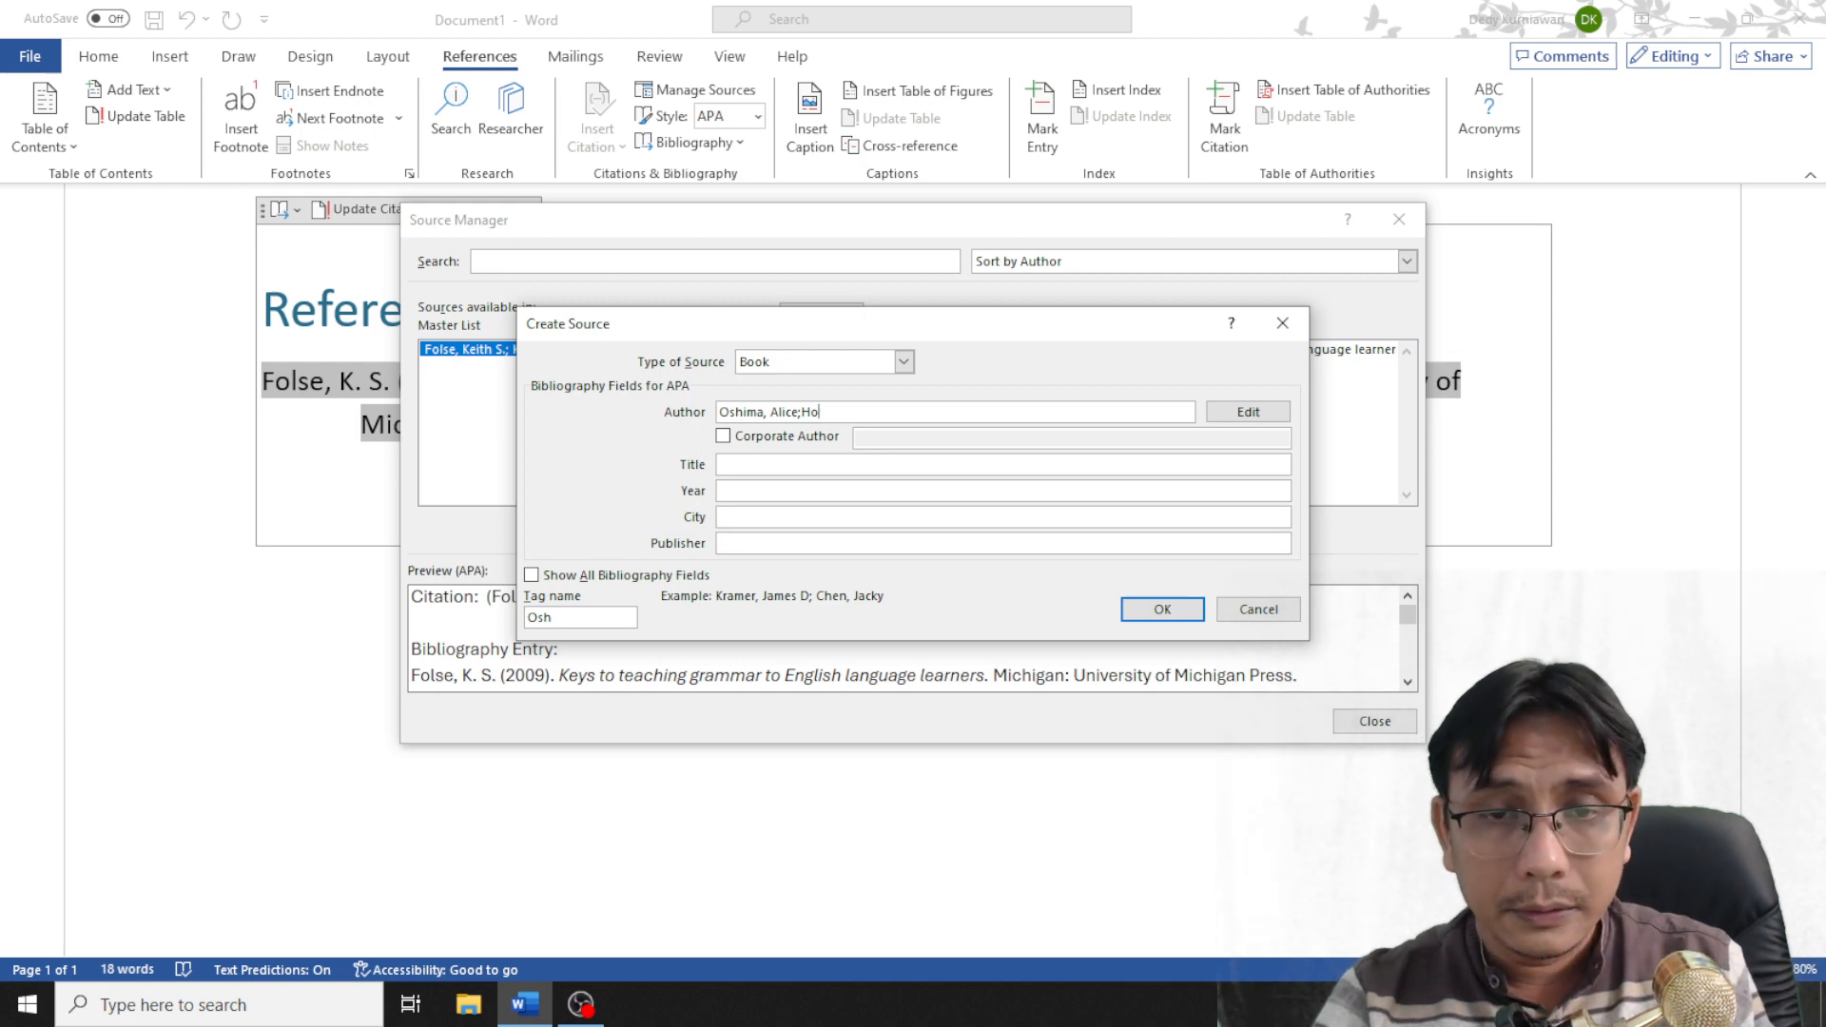
type("e")
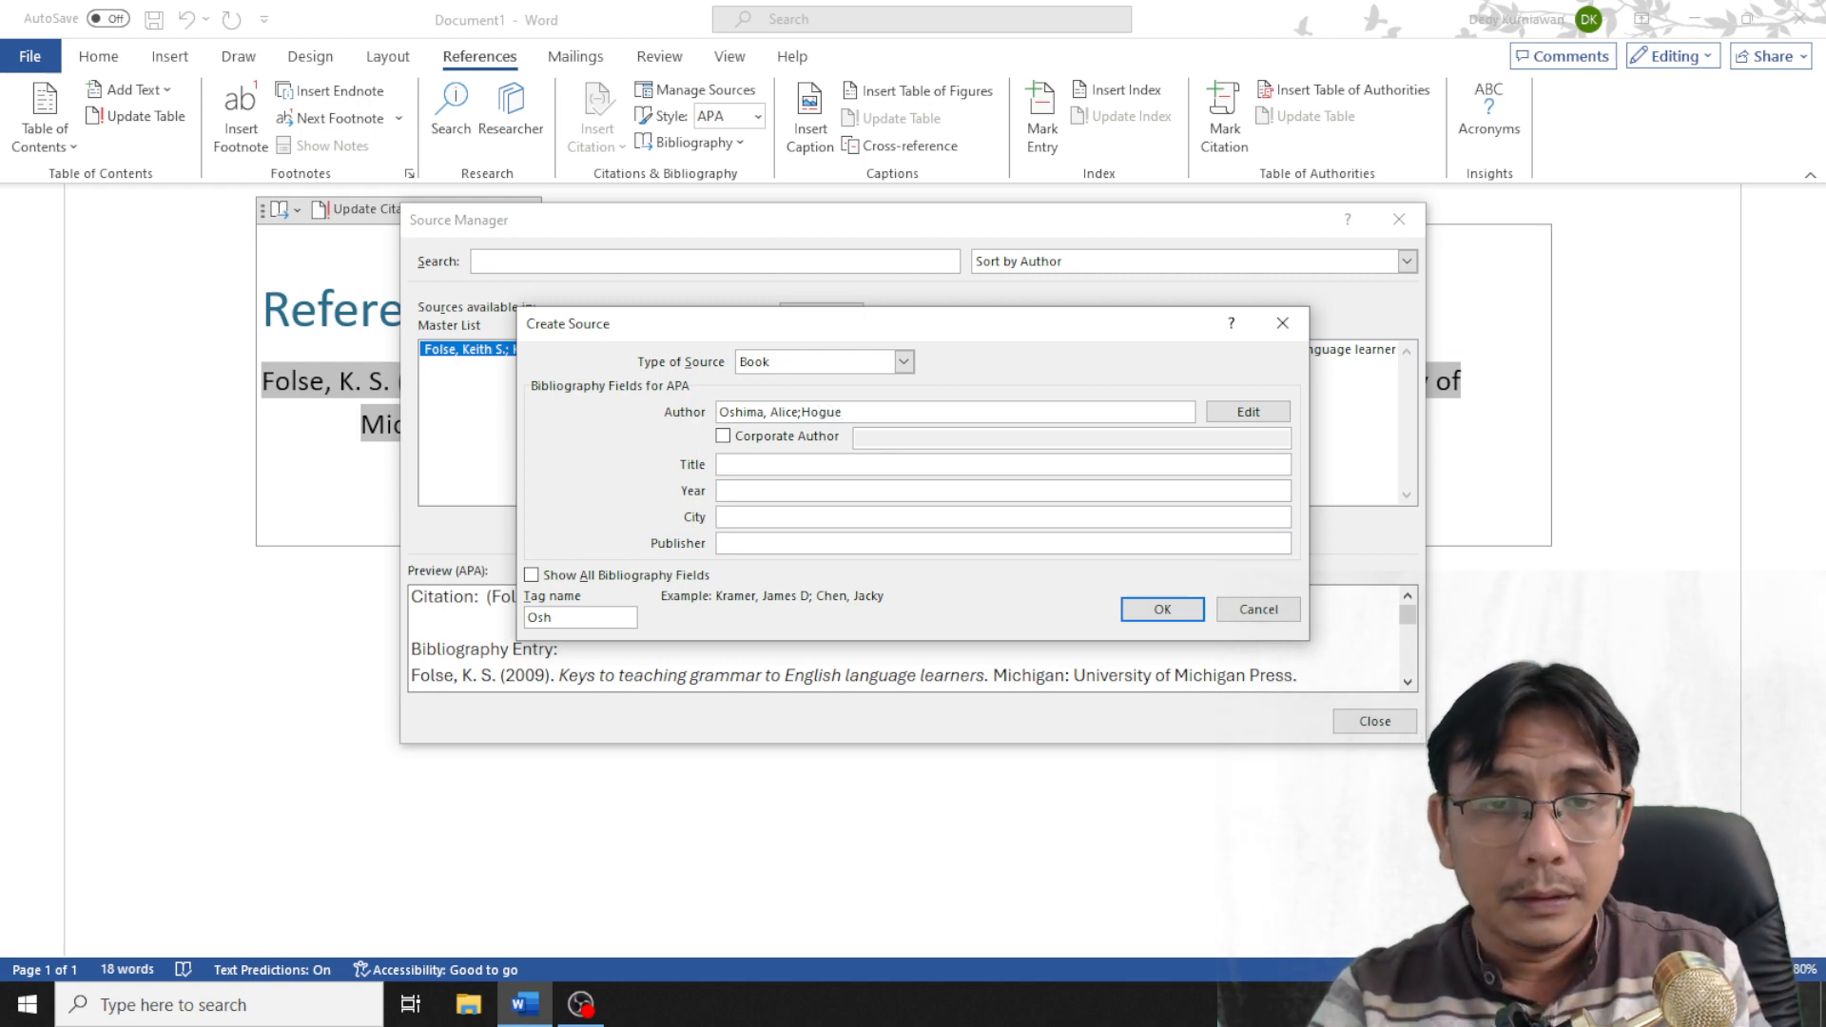
type(", Ann")
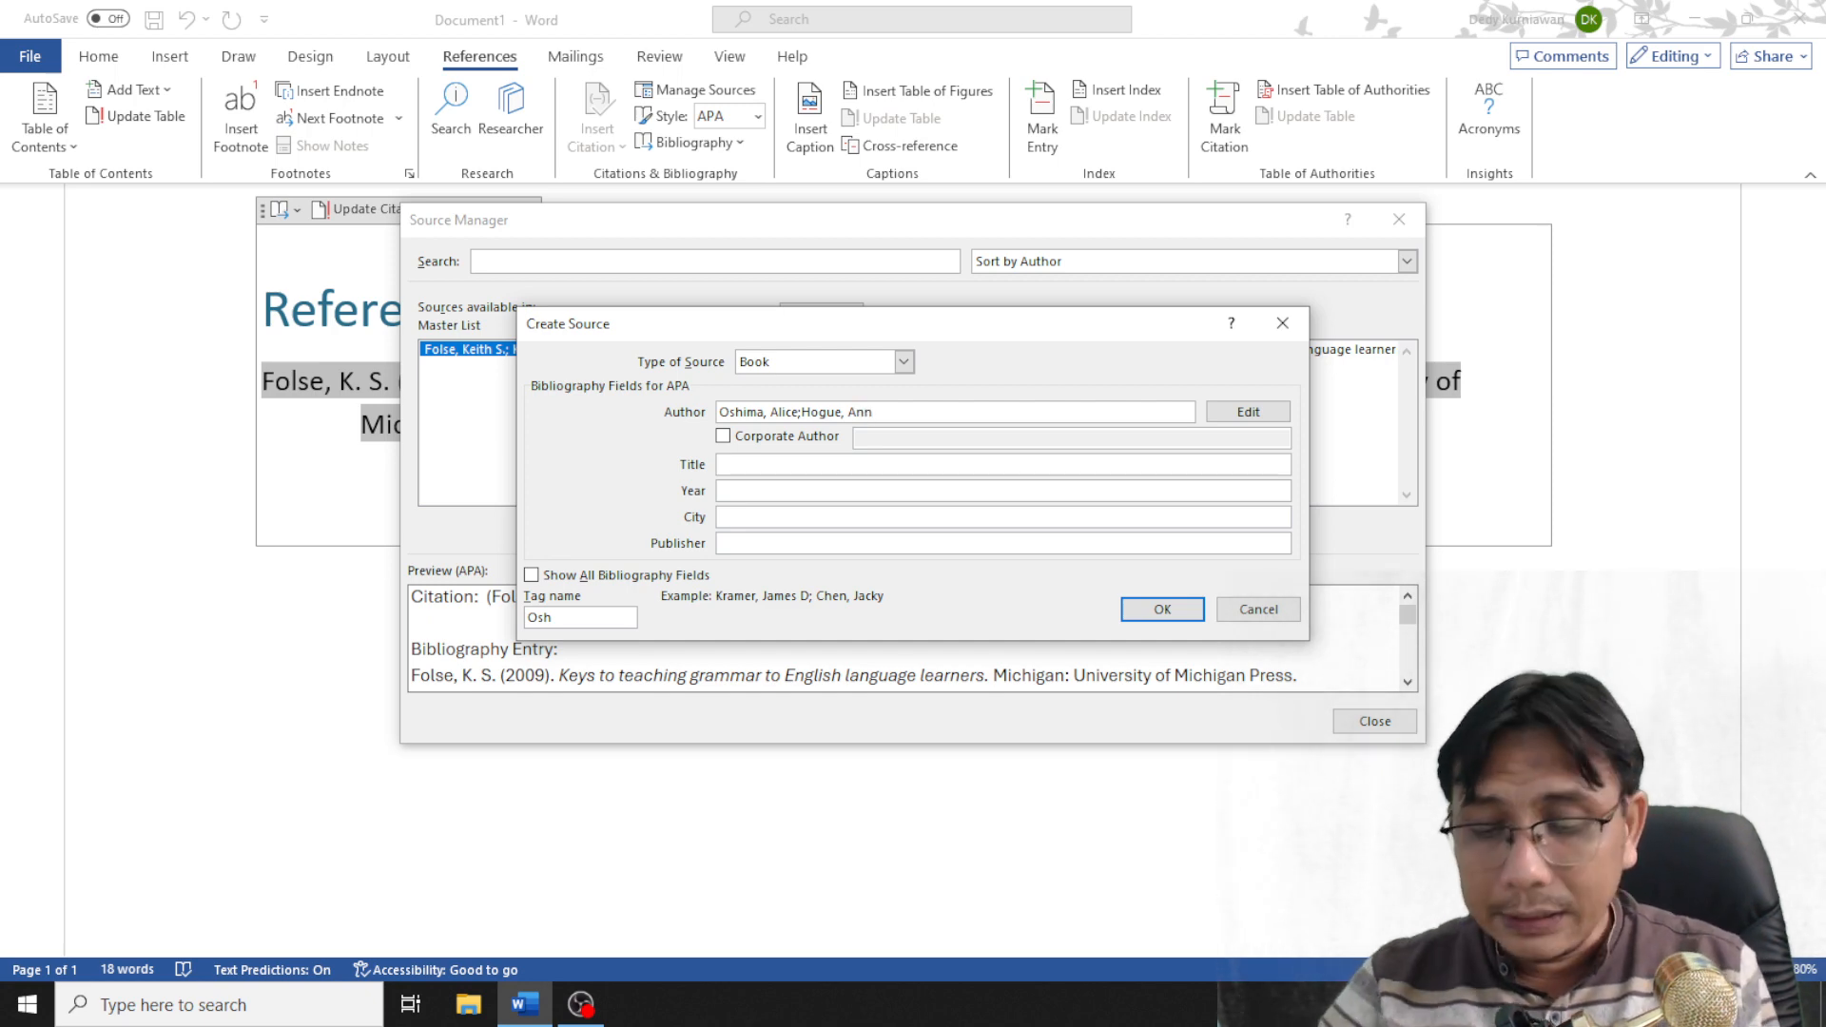
type("; Kurni")
key("BackSpace")
key("BackSpace")
key("BackSpace")
key("BackSpace")
key("BackSpace")
key("BackSpace")
key("BackSpace")
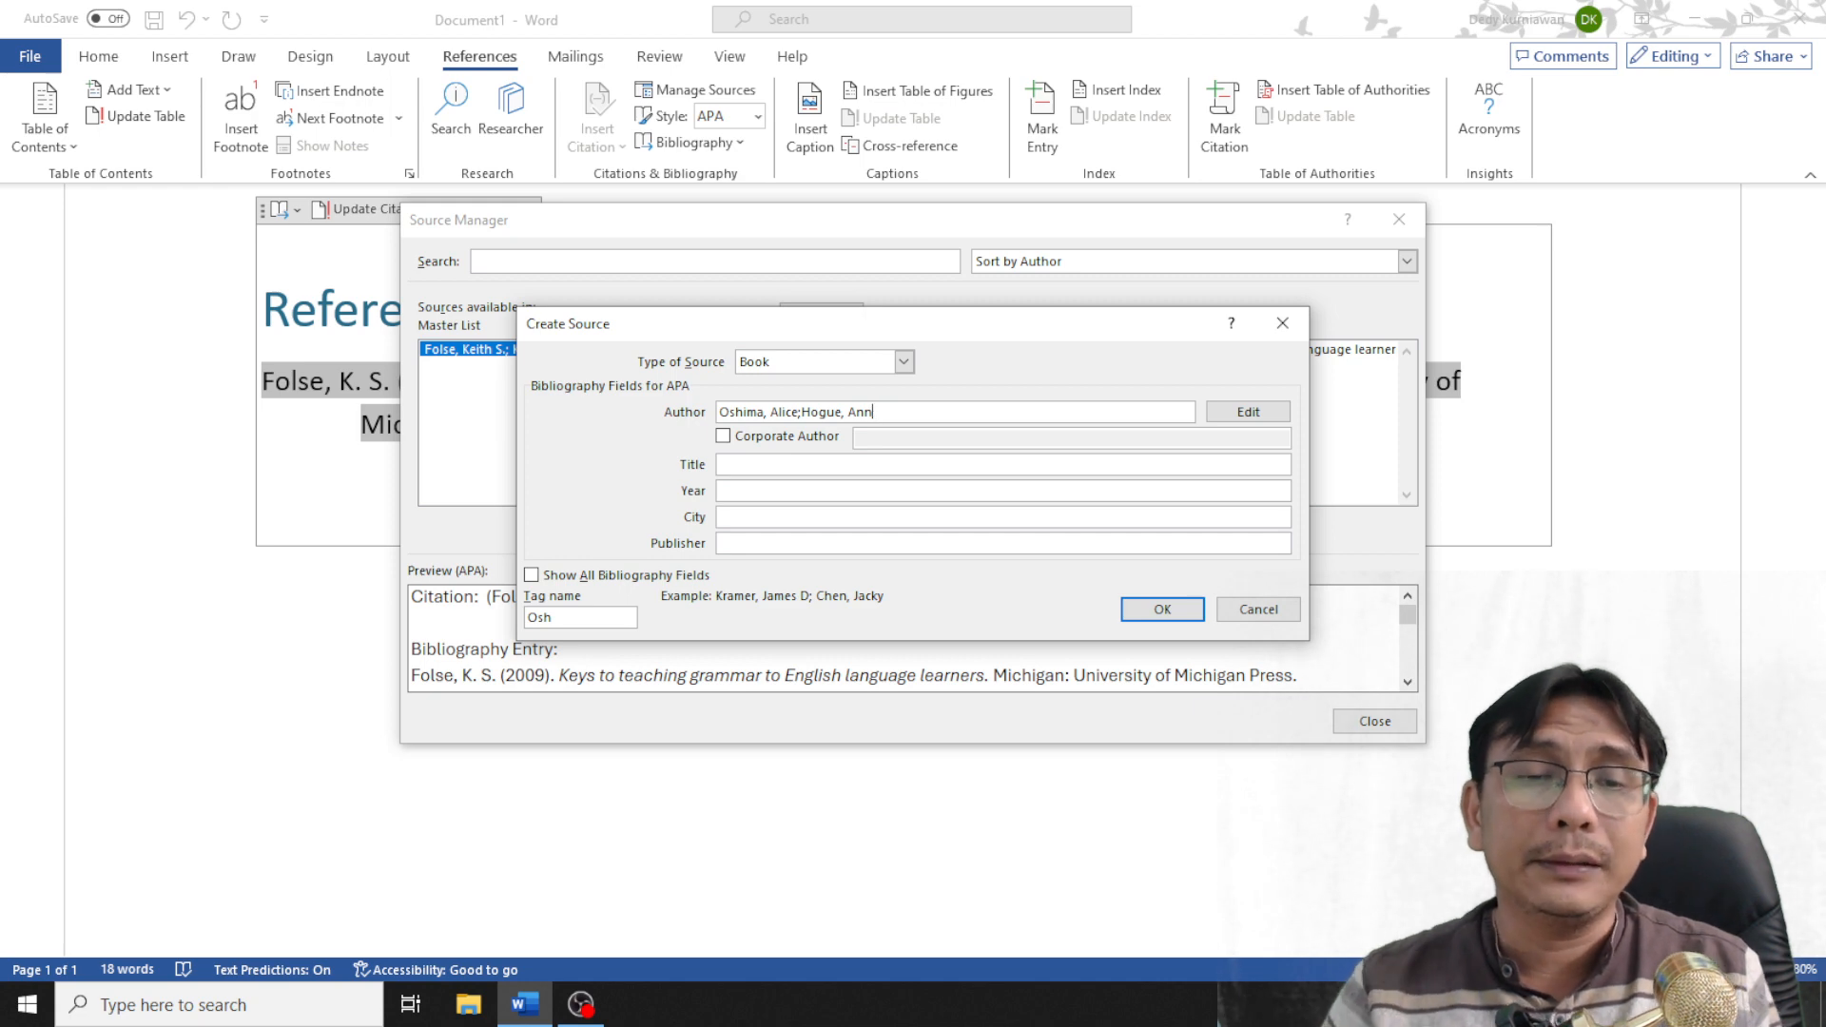
Step: Enter "Writing academic English" as the new book source's title and 2006 as its year
left_click(1122, 463)
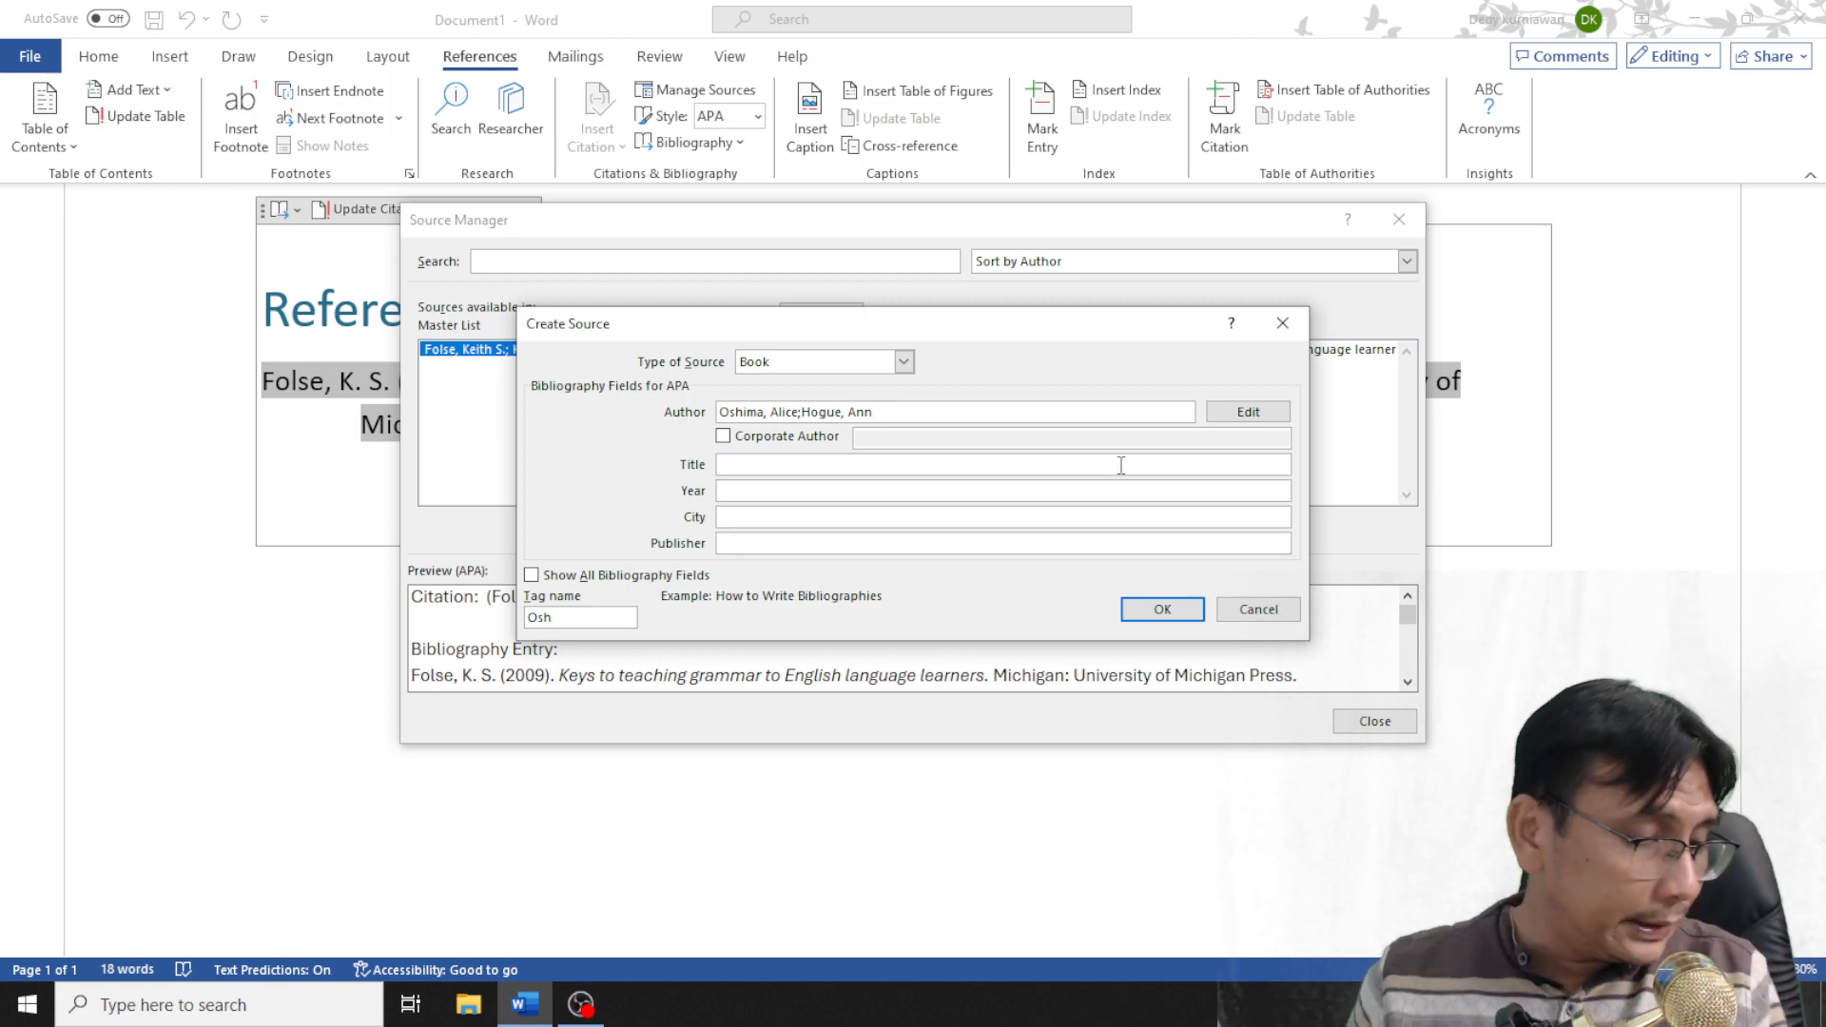
type("Wr")
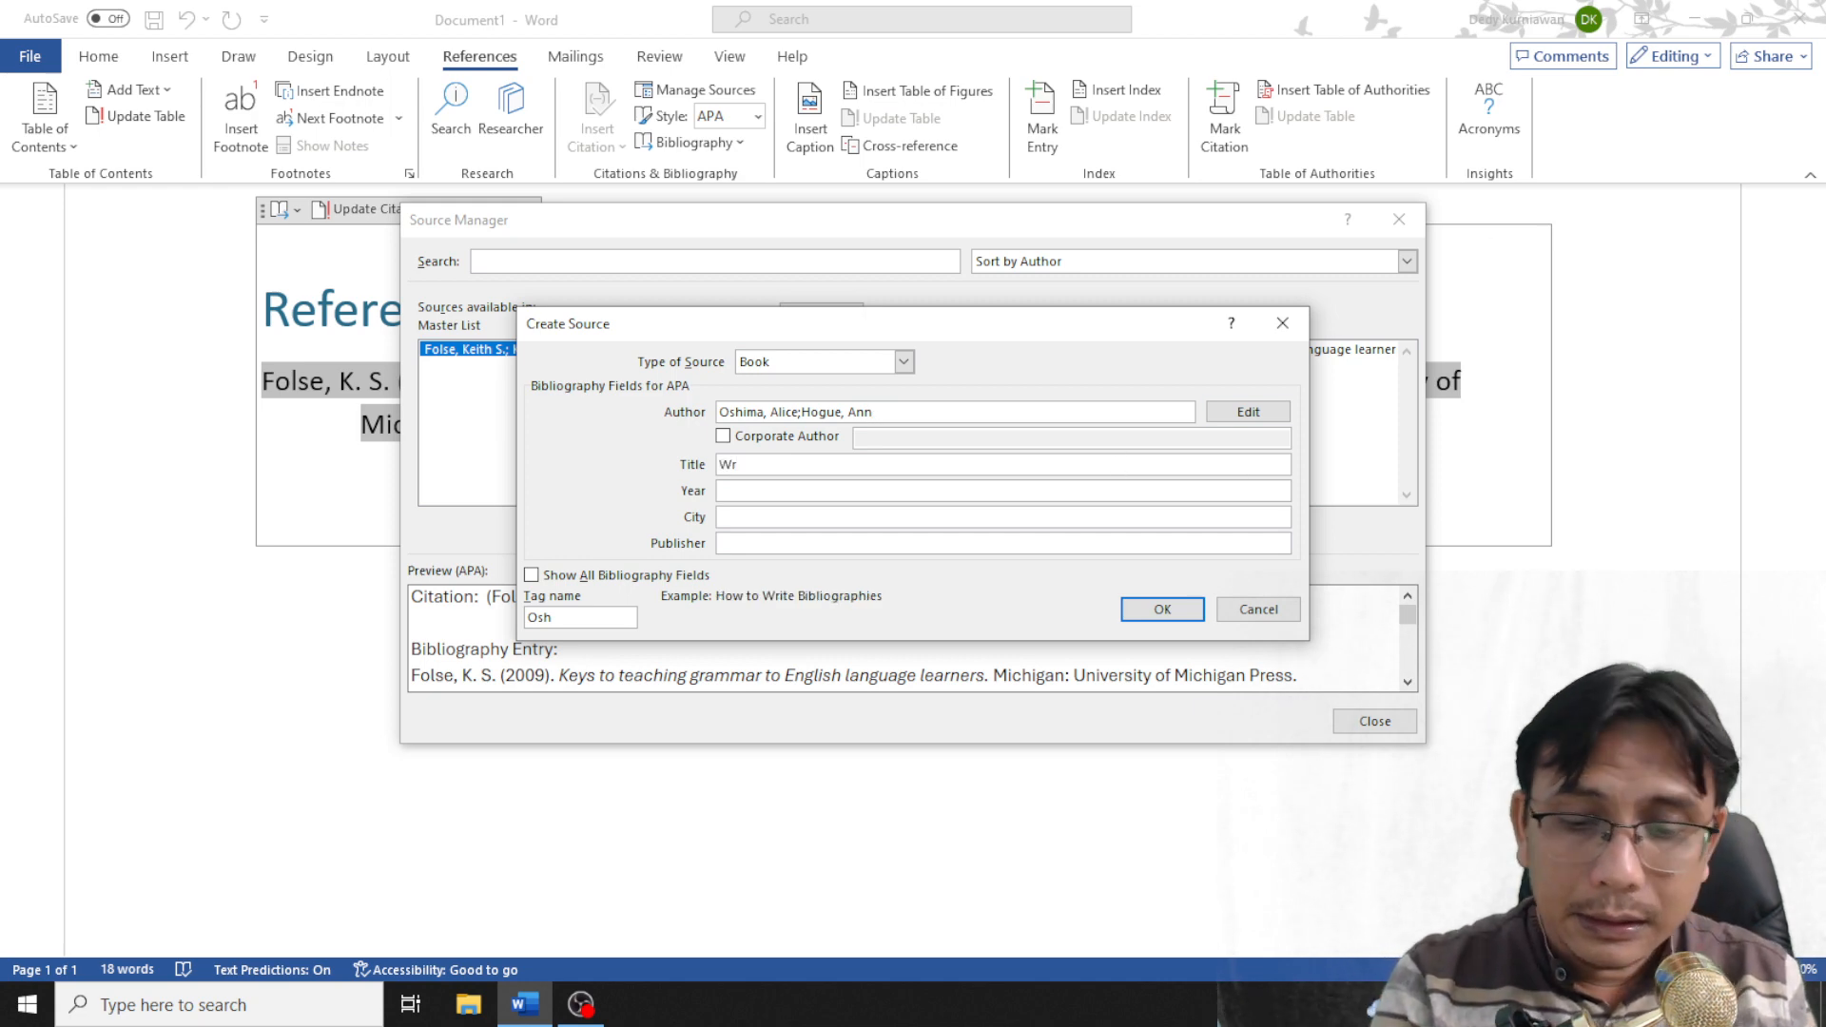
type("iting ")
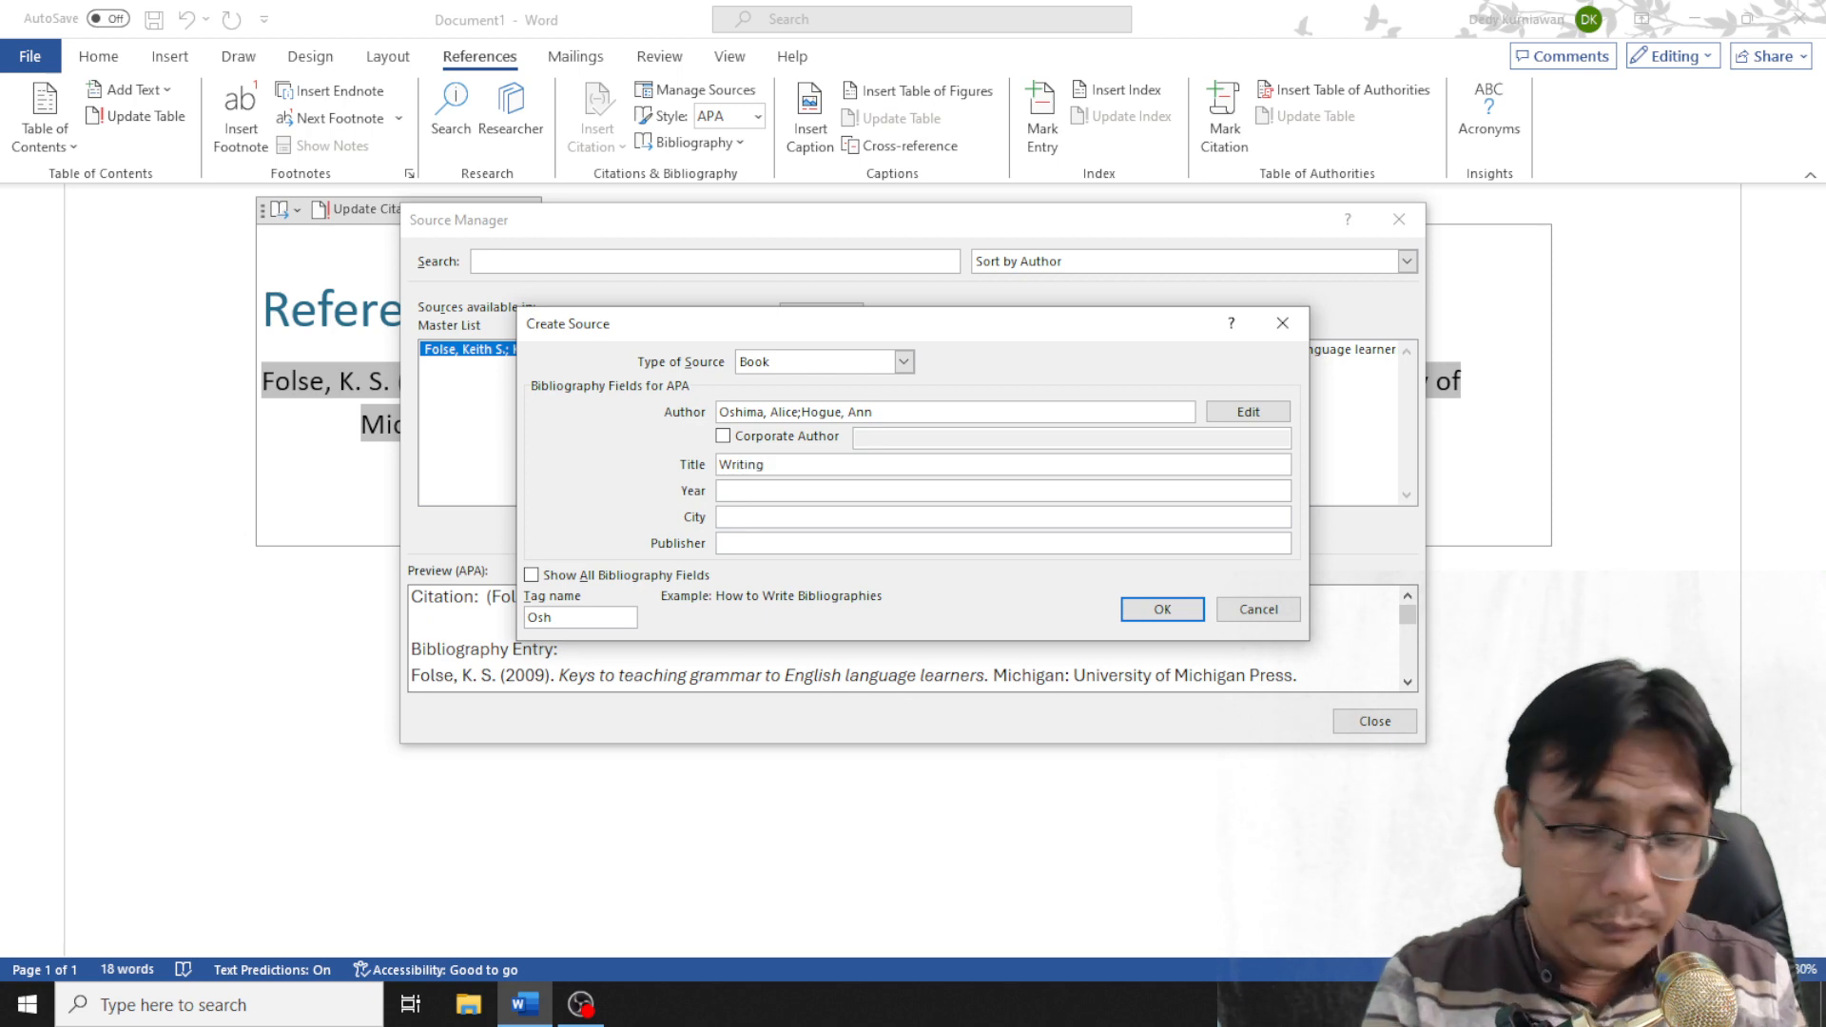
type("academic ")
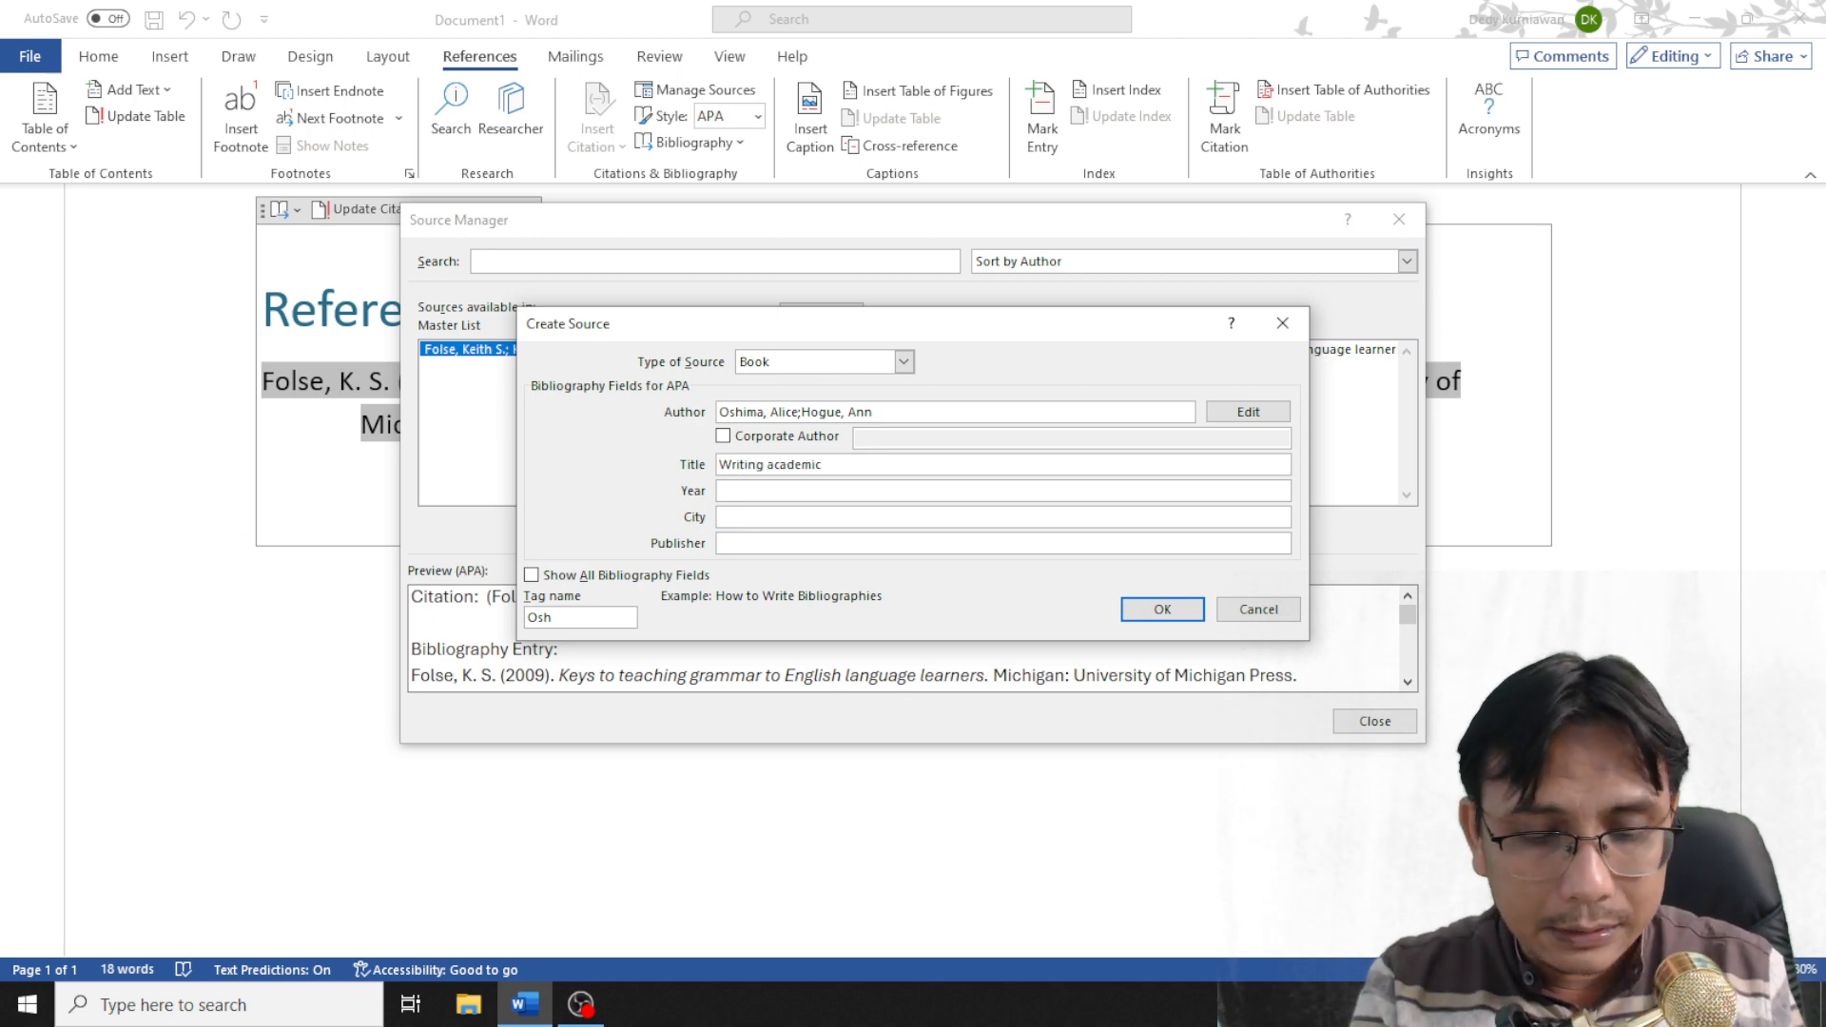
type("English")
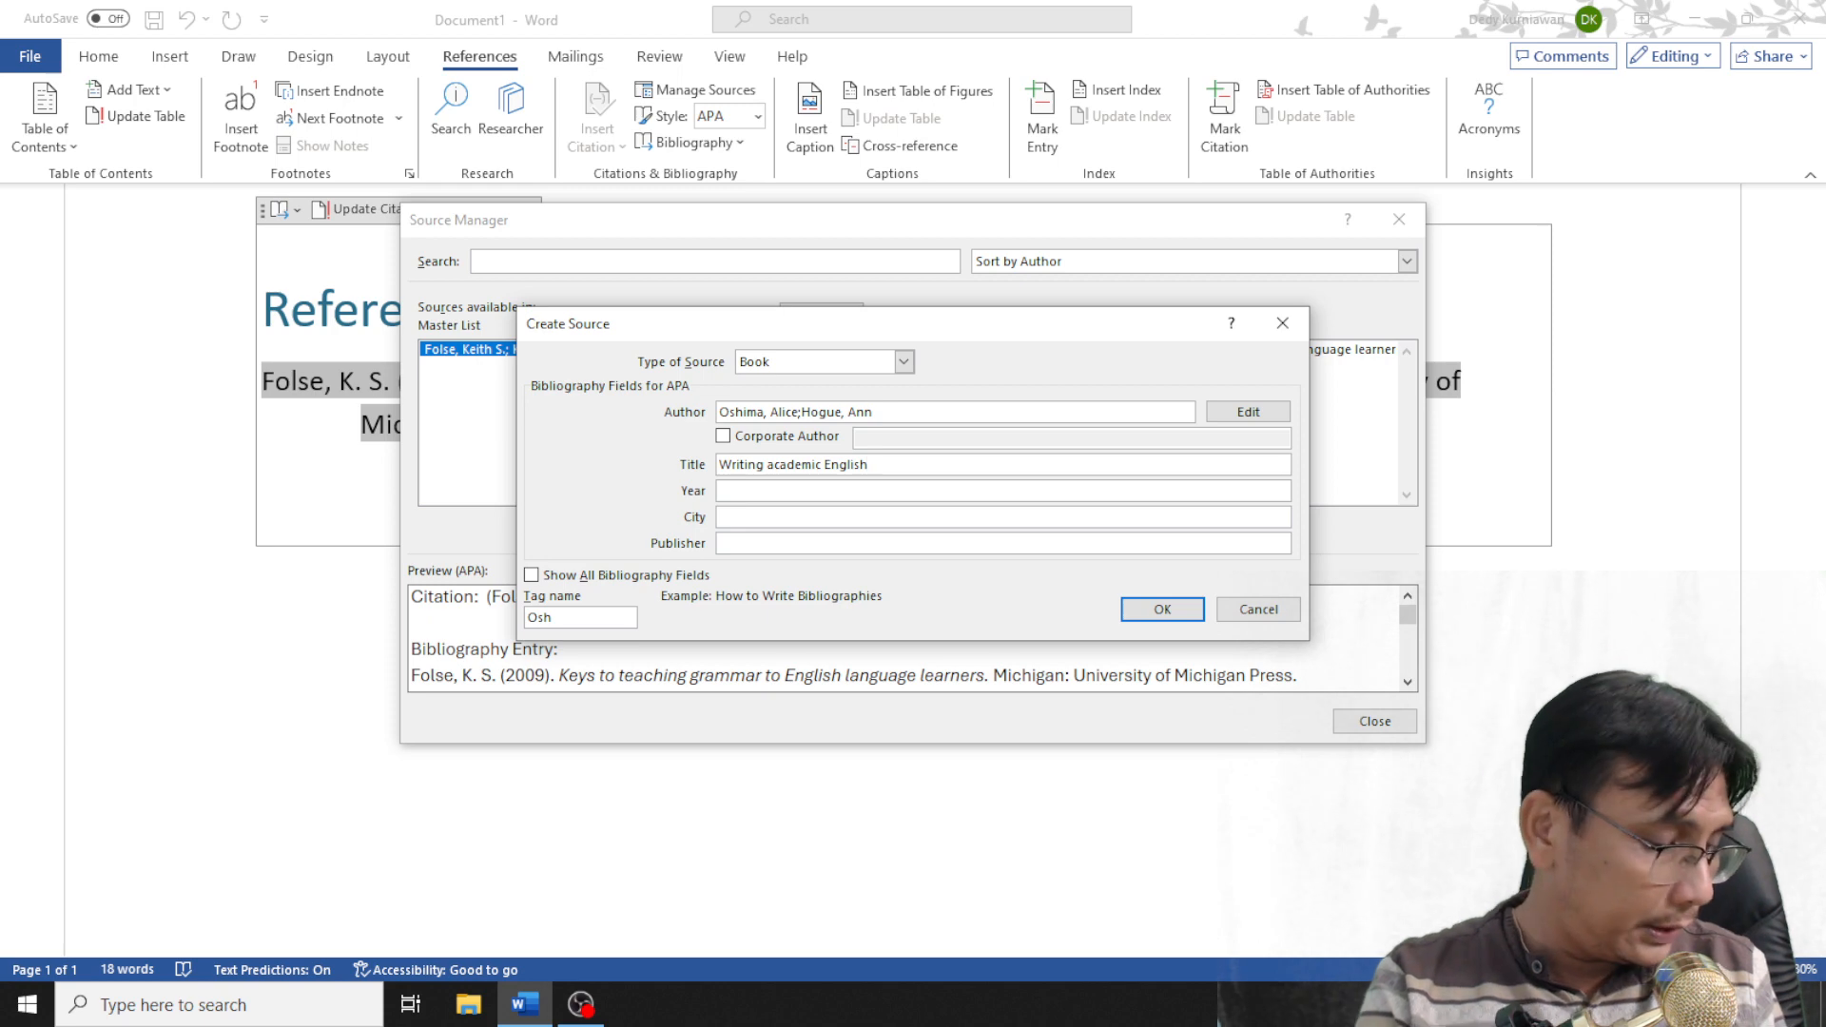
key("Tab")
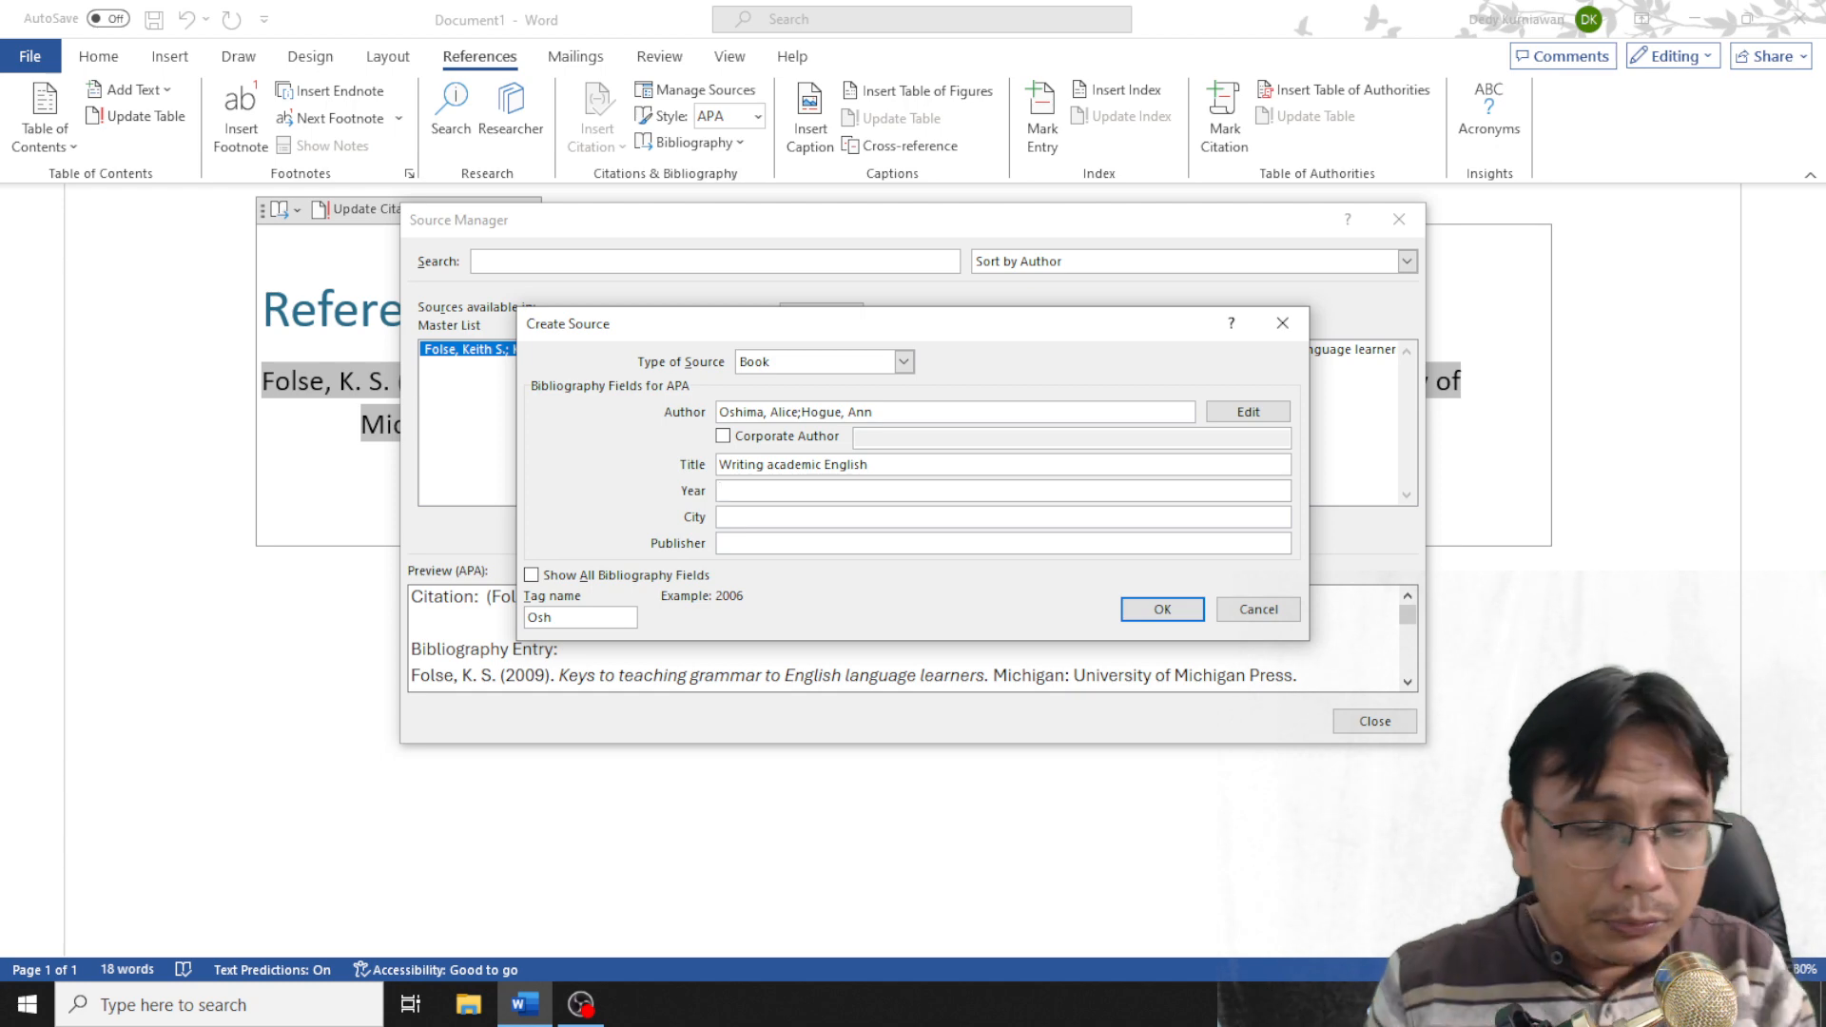
type("2006")
key("Tab")
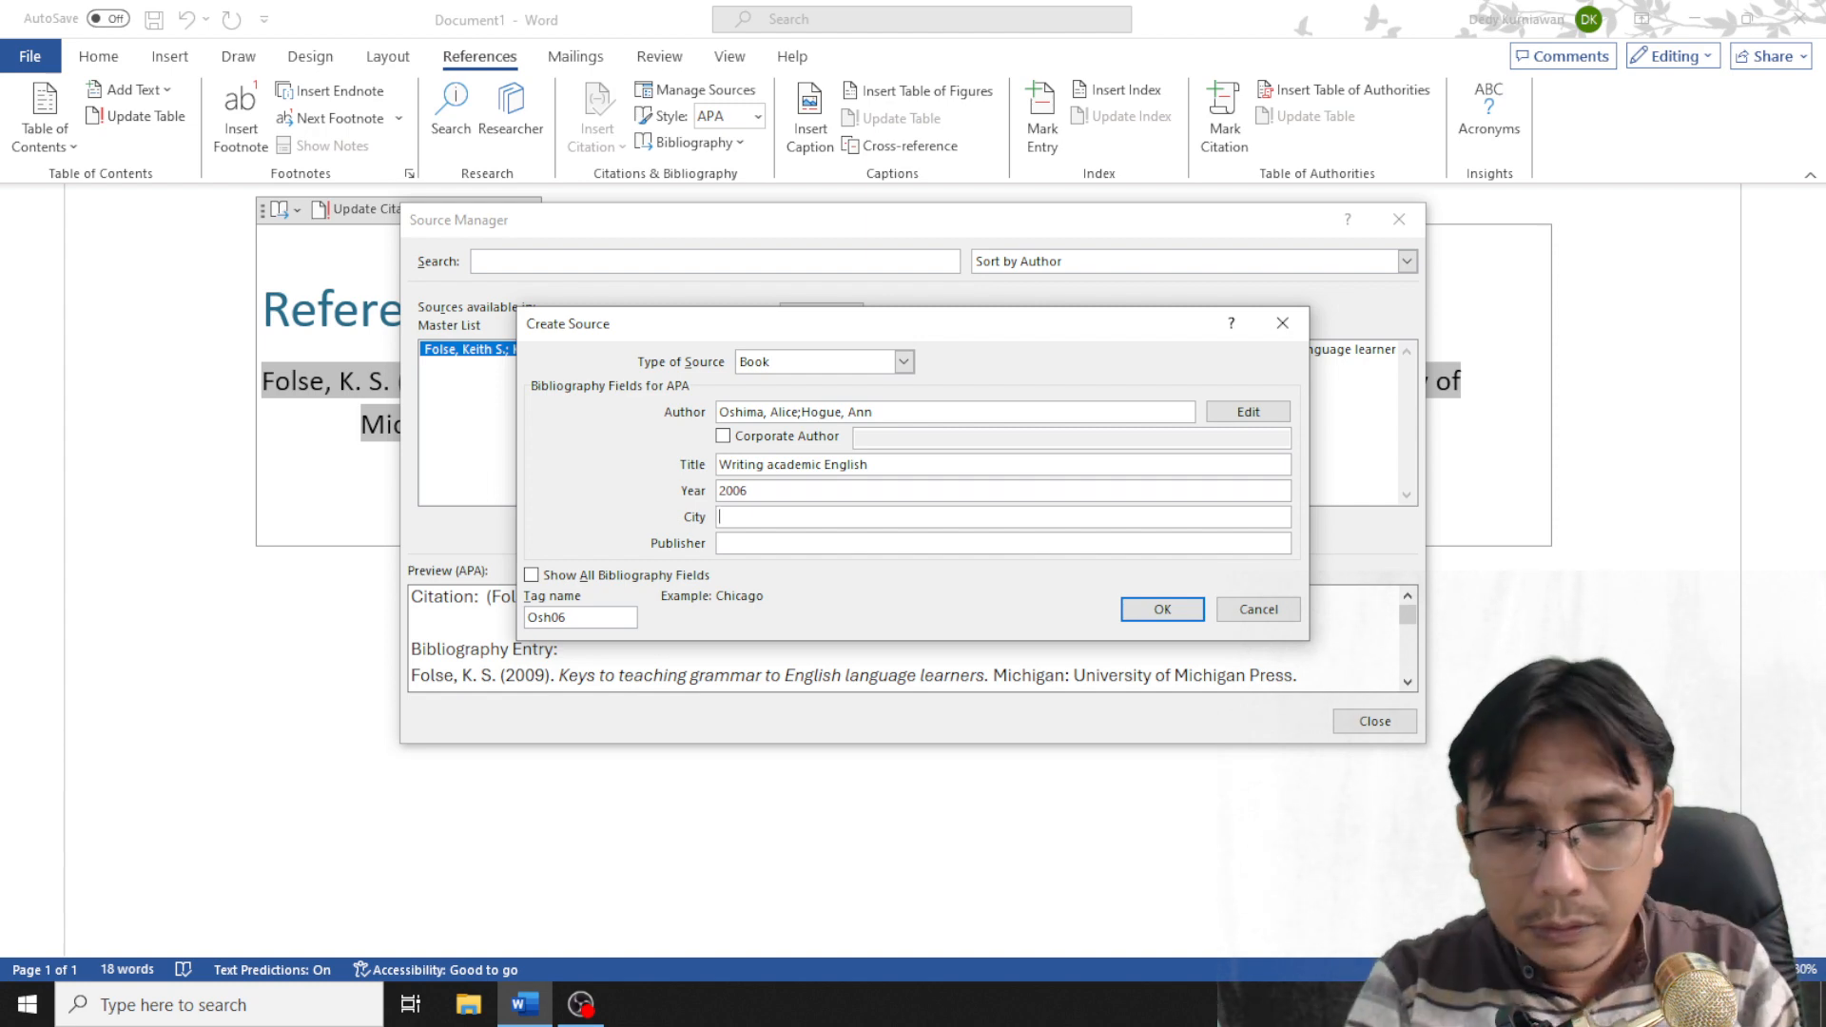
Step: Set the book source's city to New York and its publisher to "Pearson Education, Inc."
type("New Y")
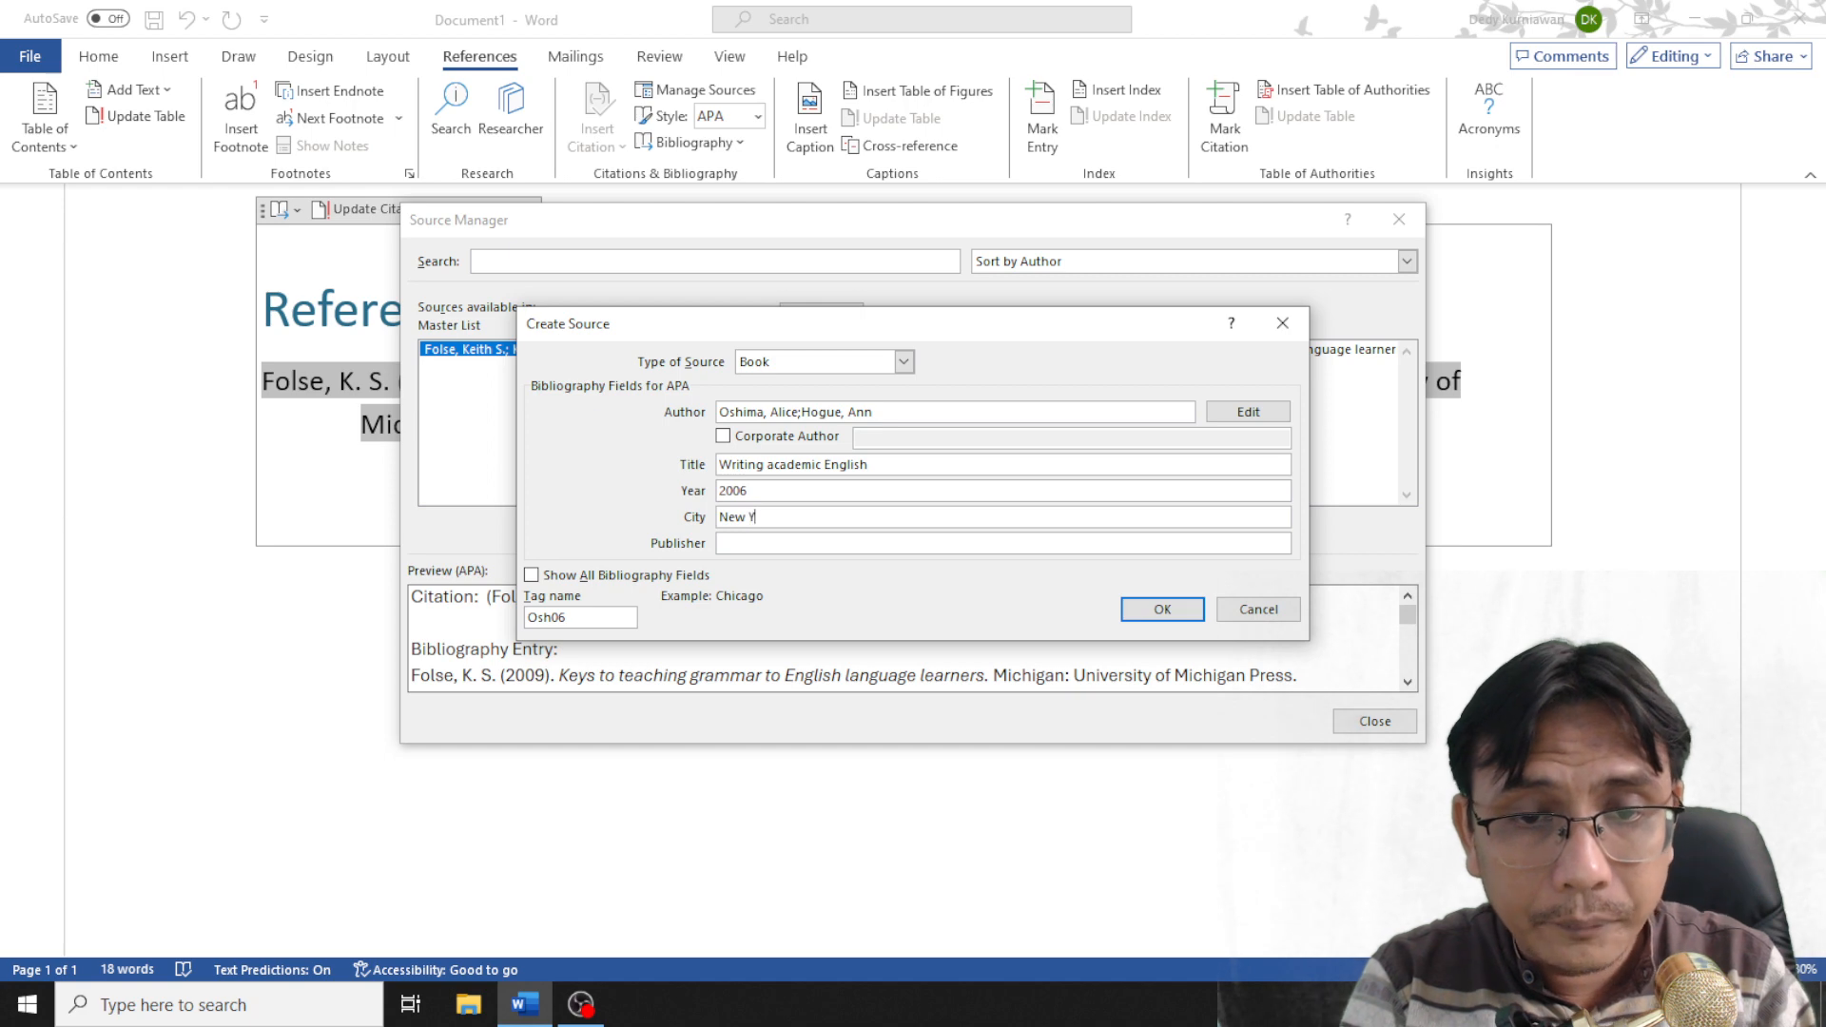
type("ork")
key("Tab")
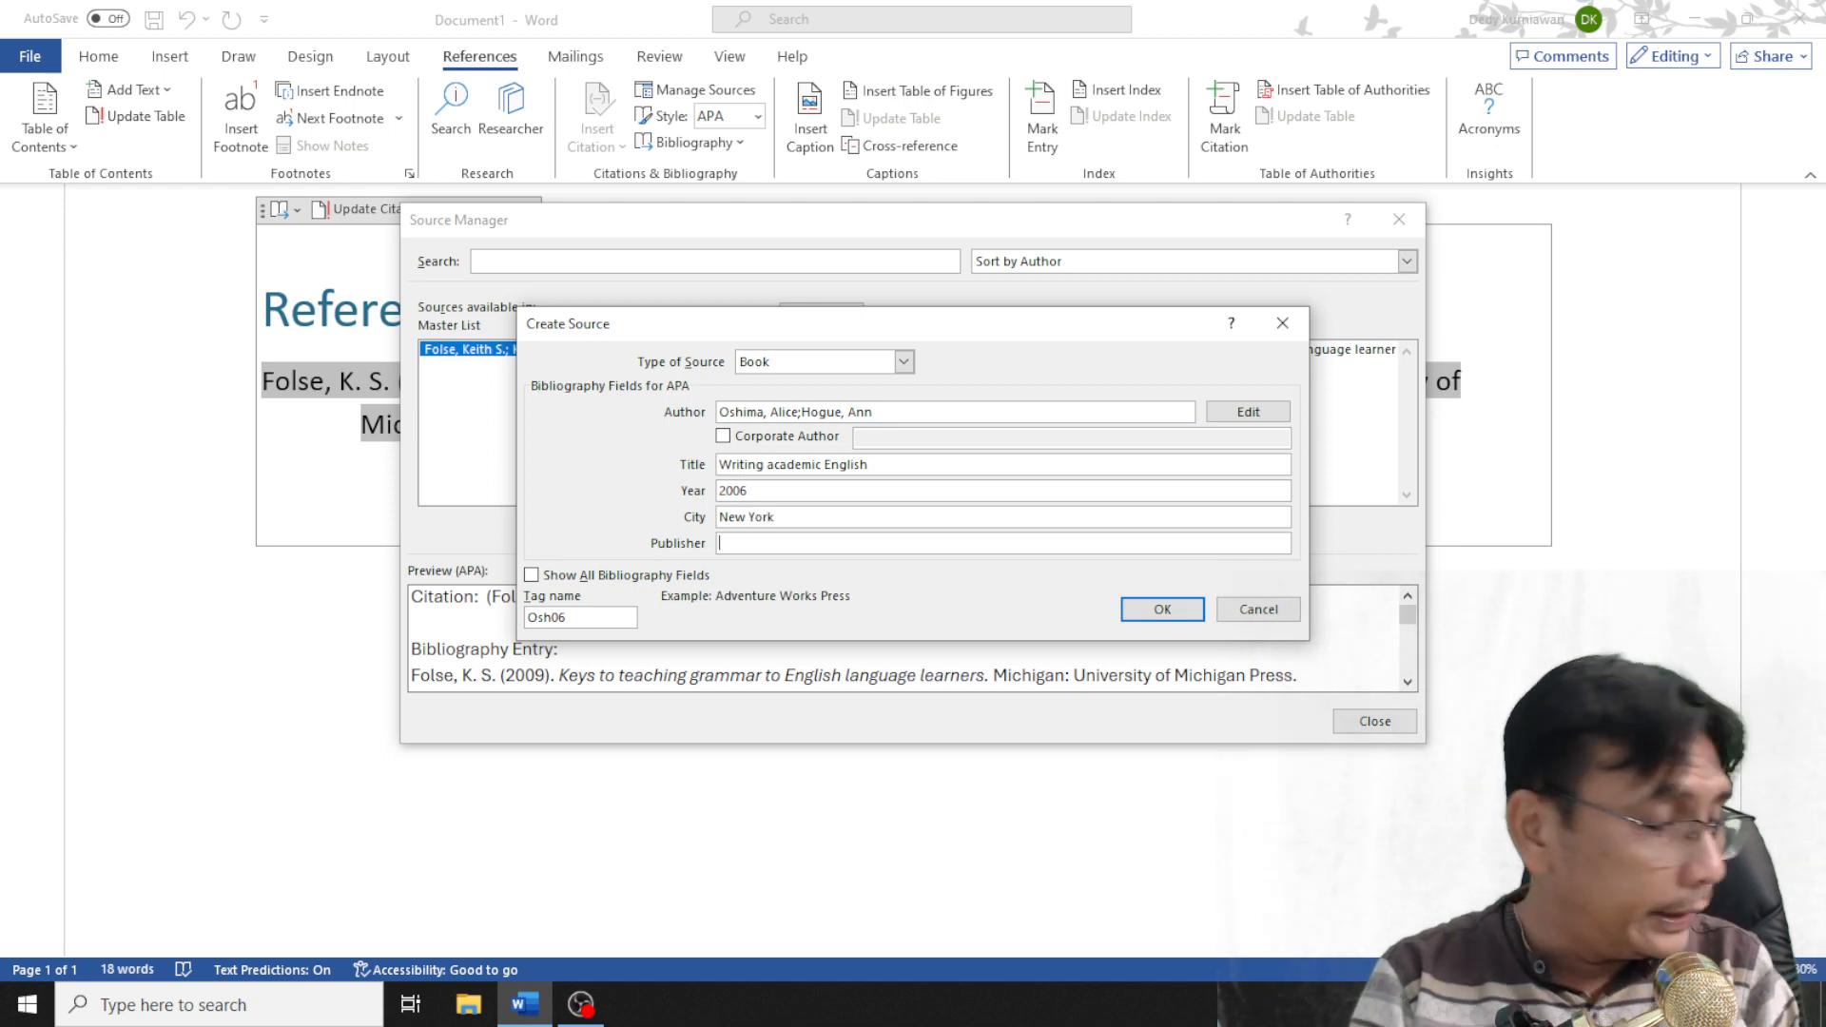
type("P")
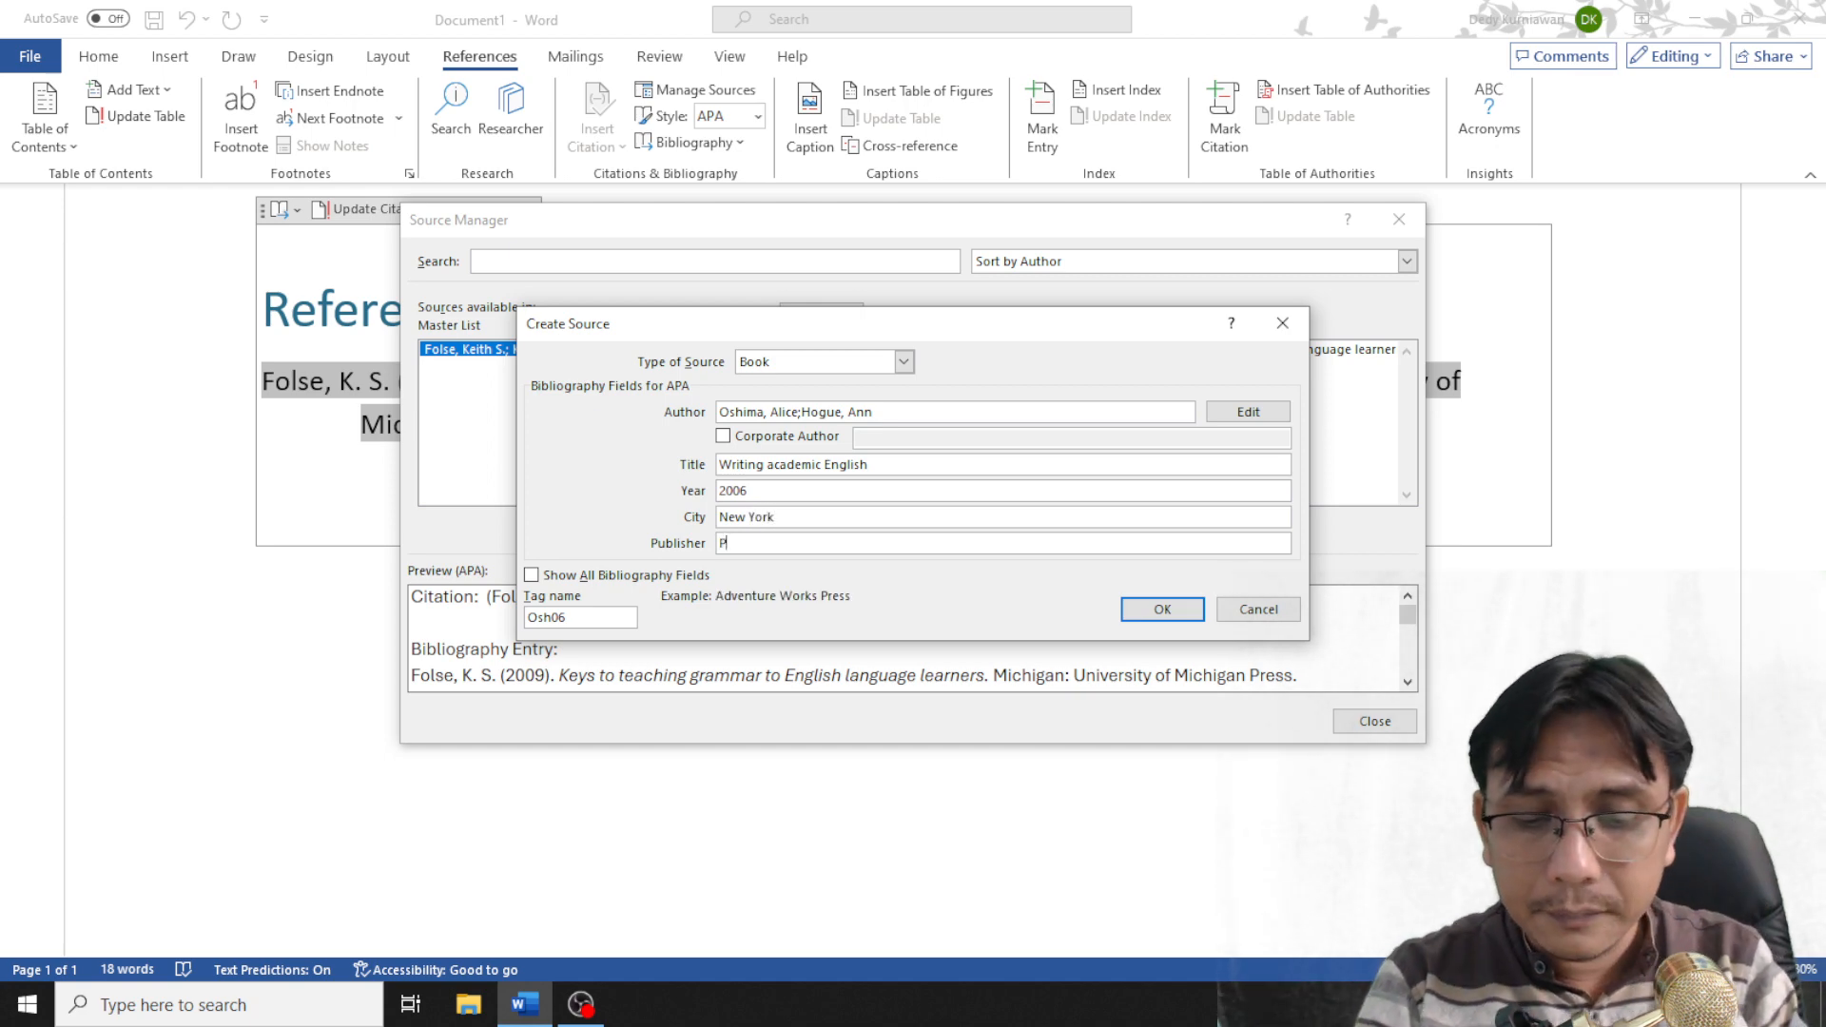
type("earson Education")
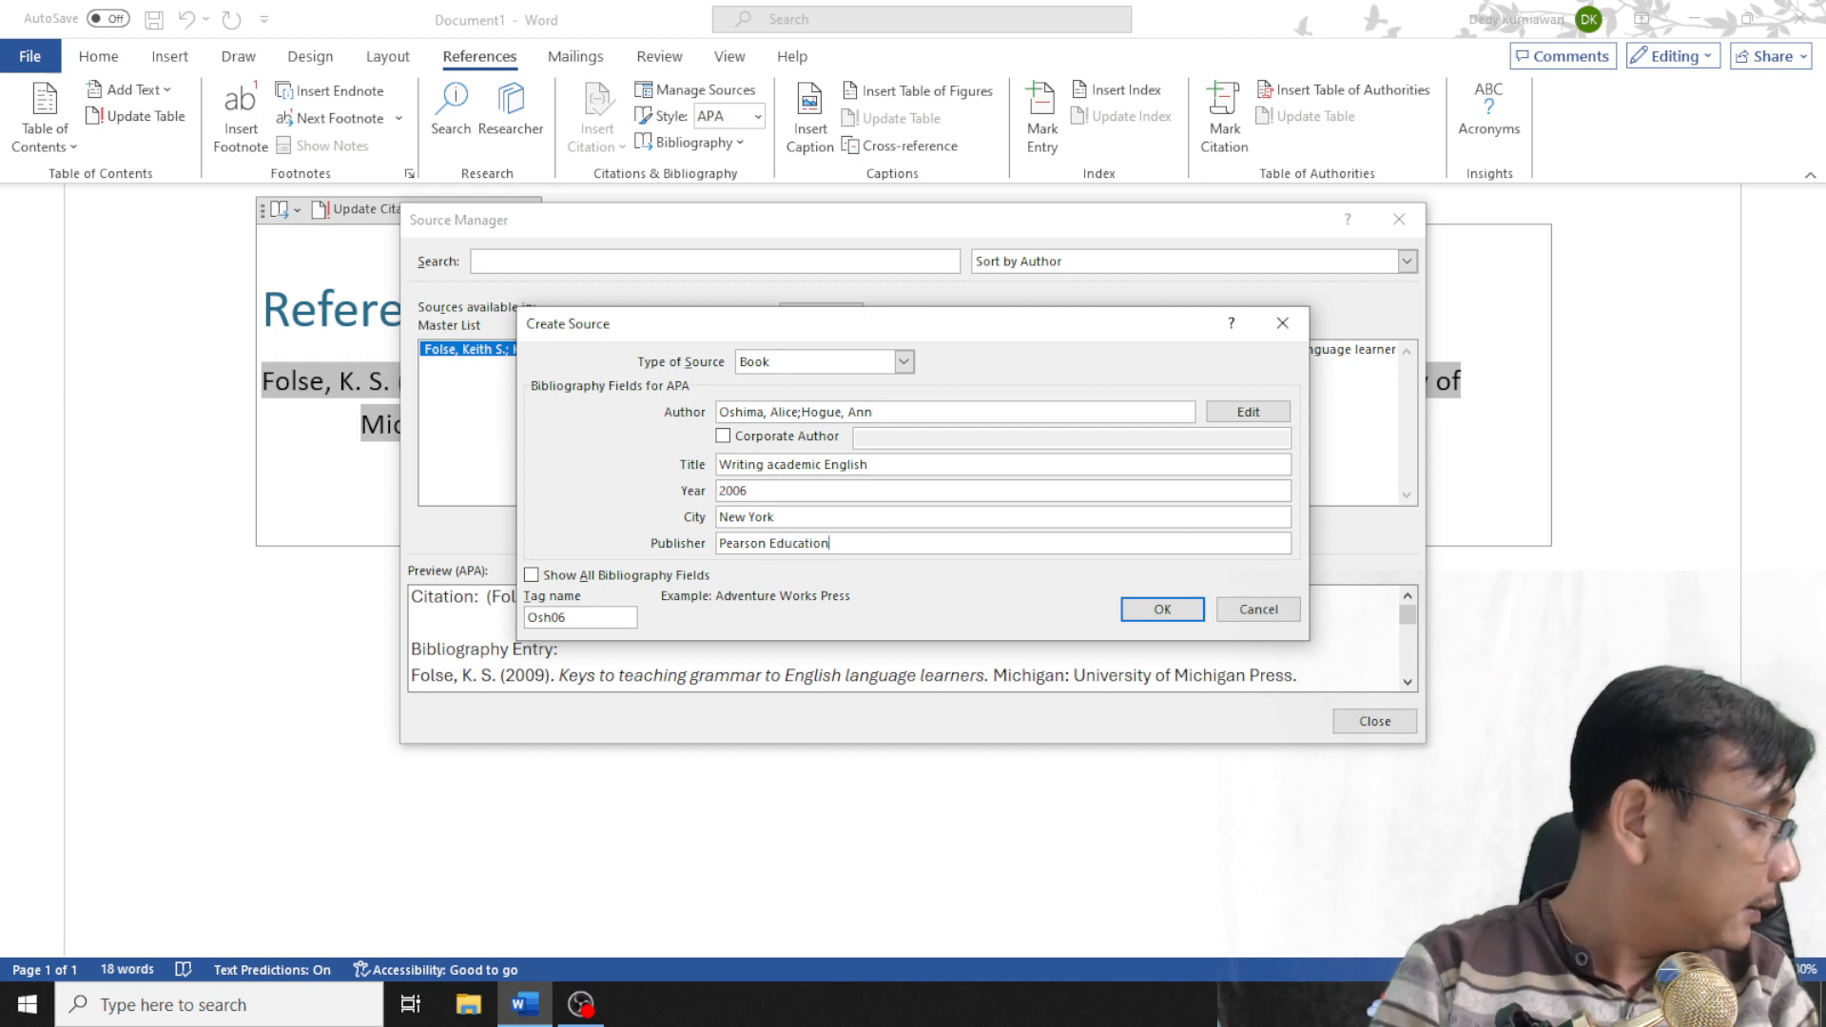
type(", Inc")
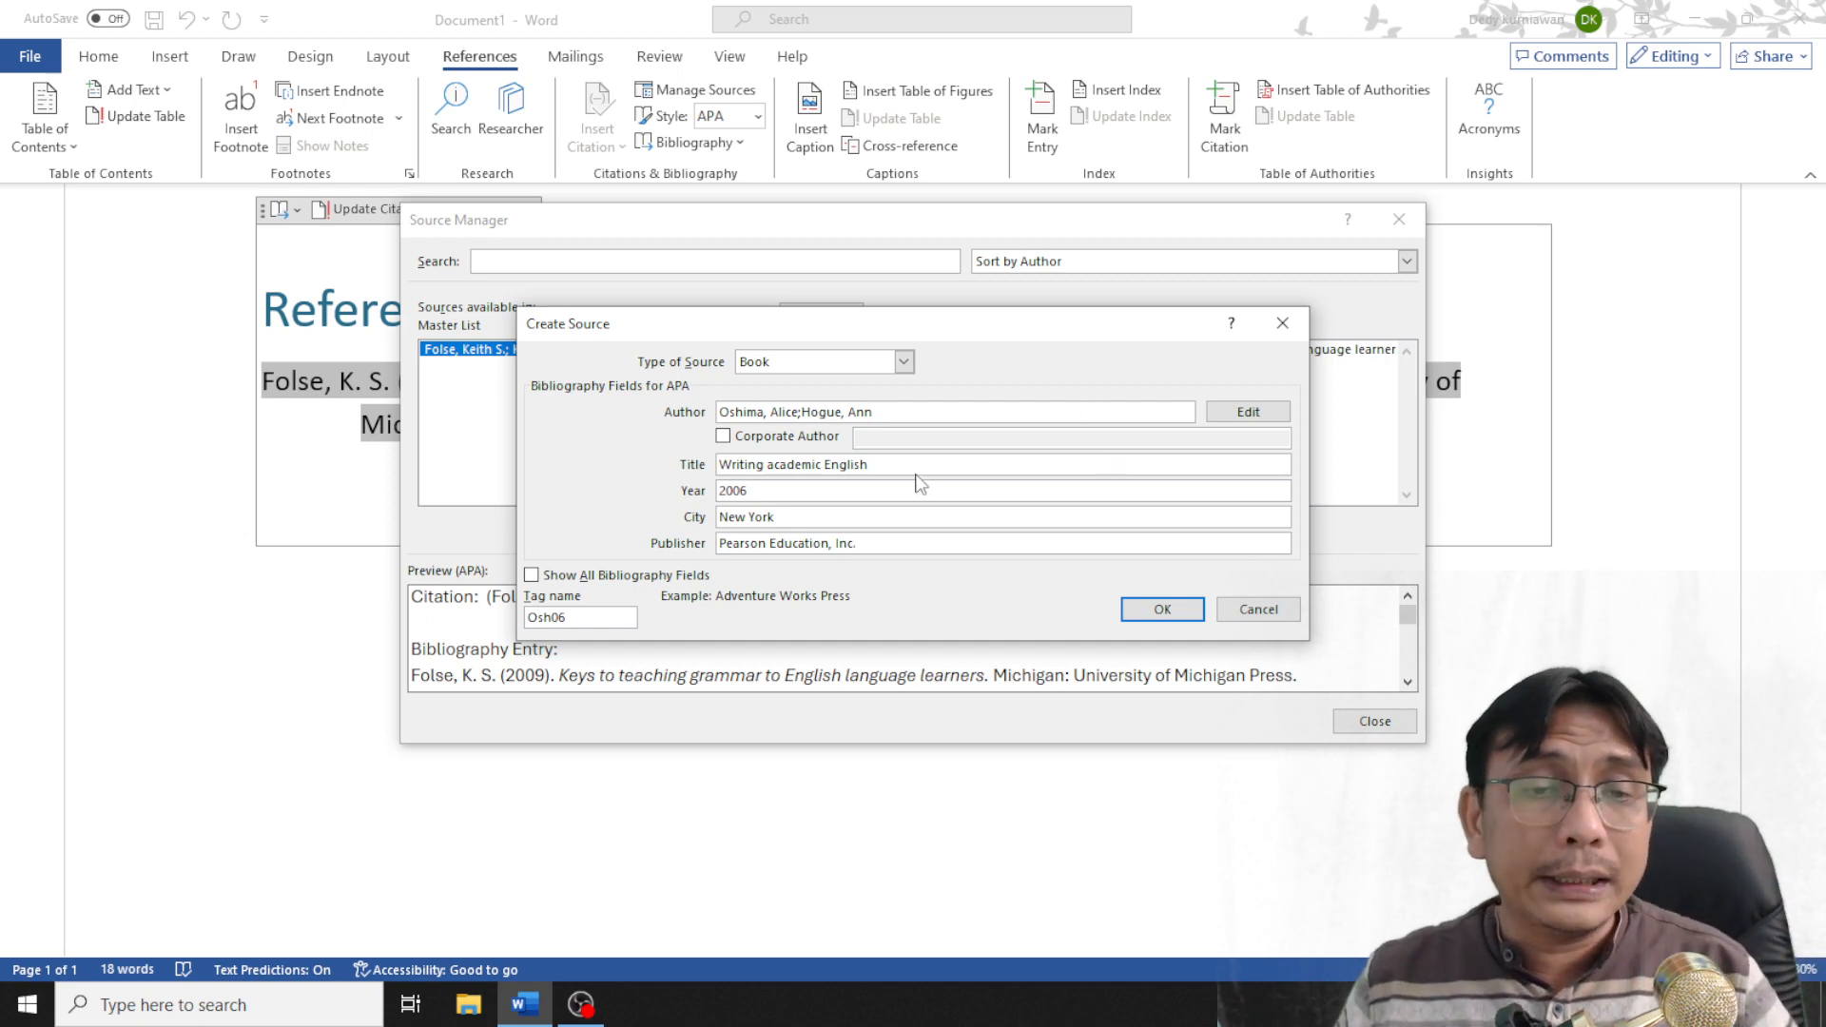
Step: Show all bibliography fields, set the book's edition to 4th, and save the source, closing the Source Manager
left_click(536, 576)
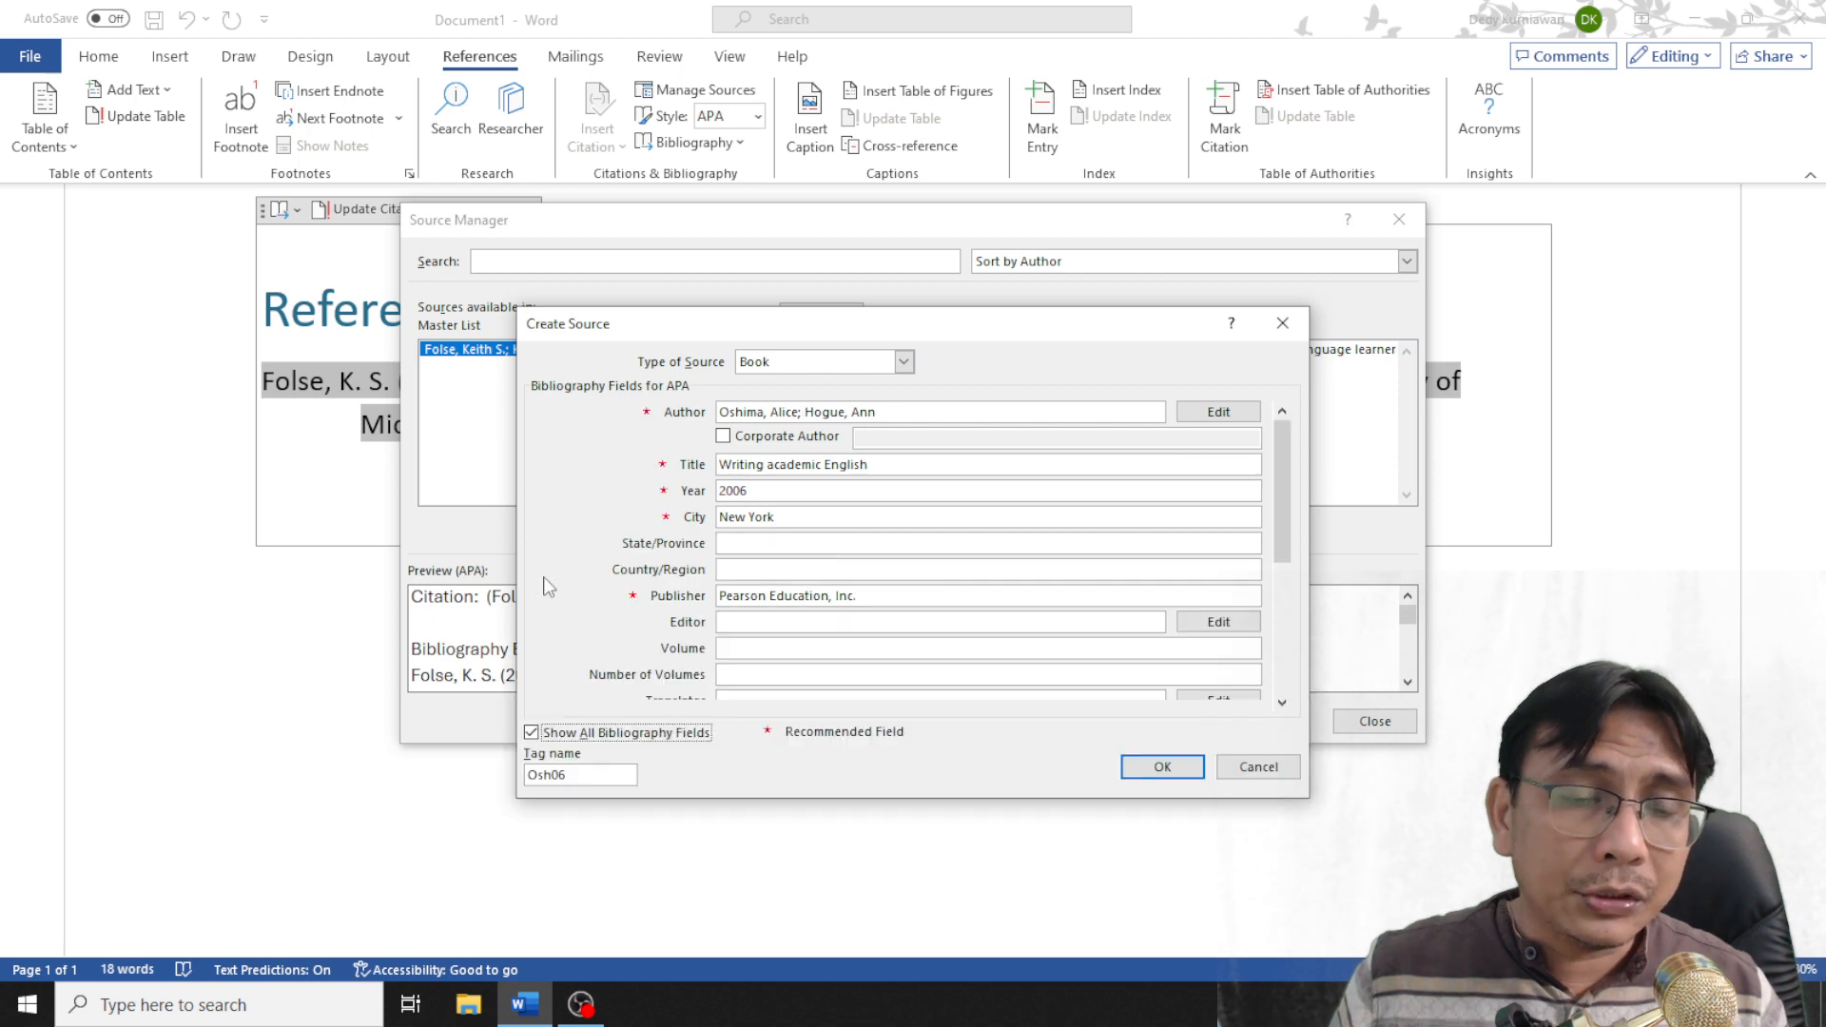
left_click(804, 625)
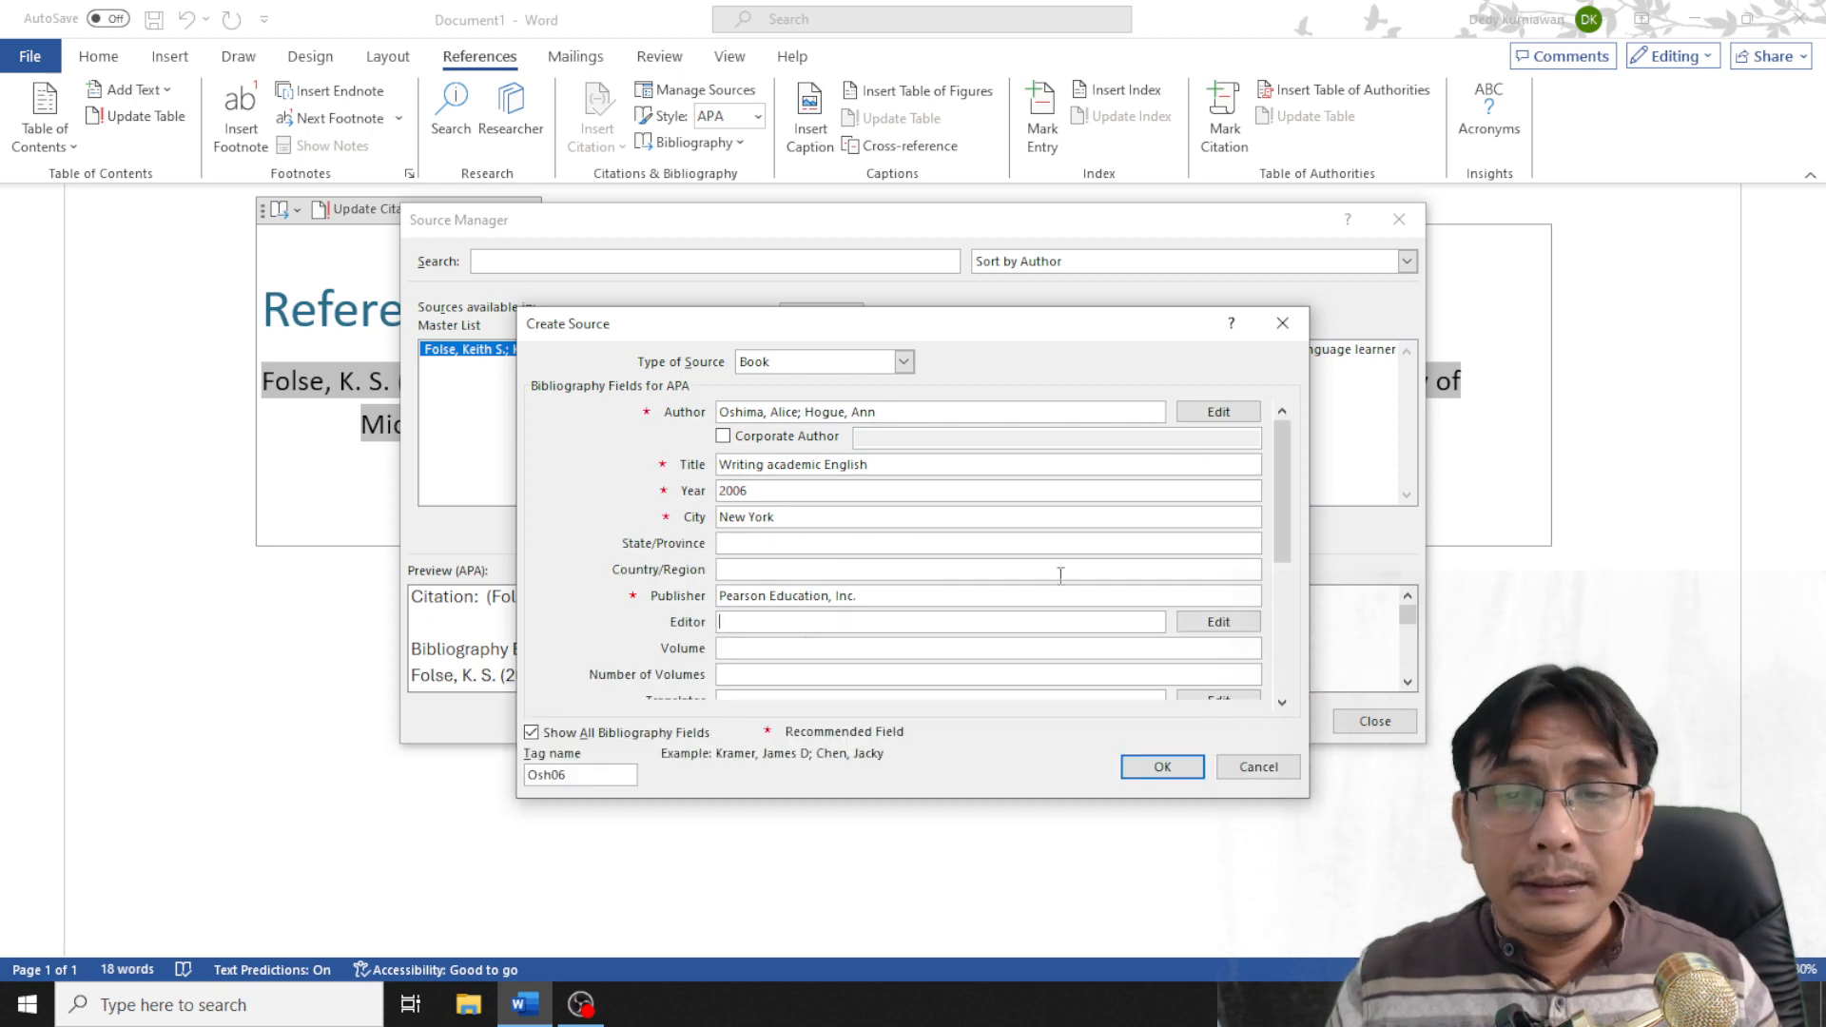
left_click_drag(1278, 553, 1281, 625)
left_click(847, 595)
left_click(831, 647)
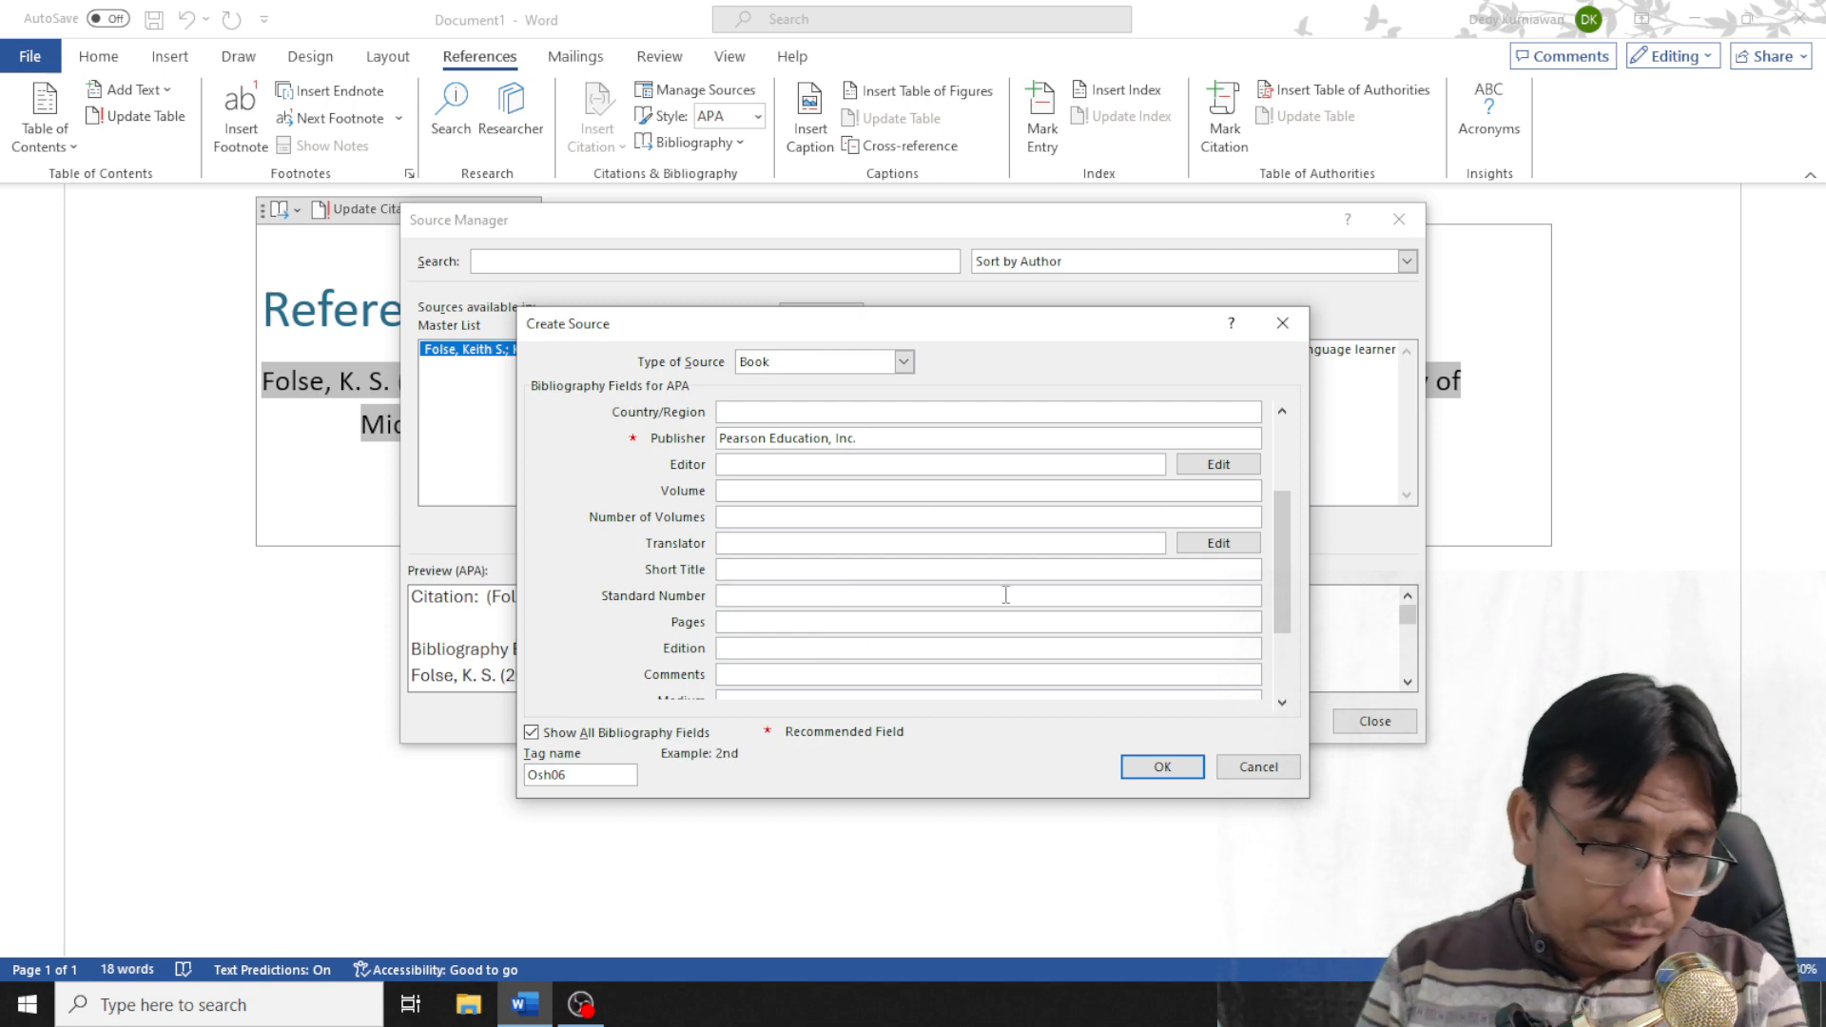
type("4th")
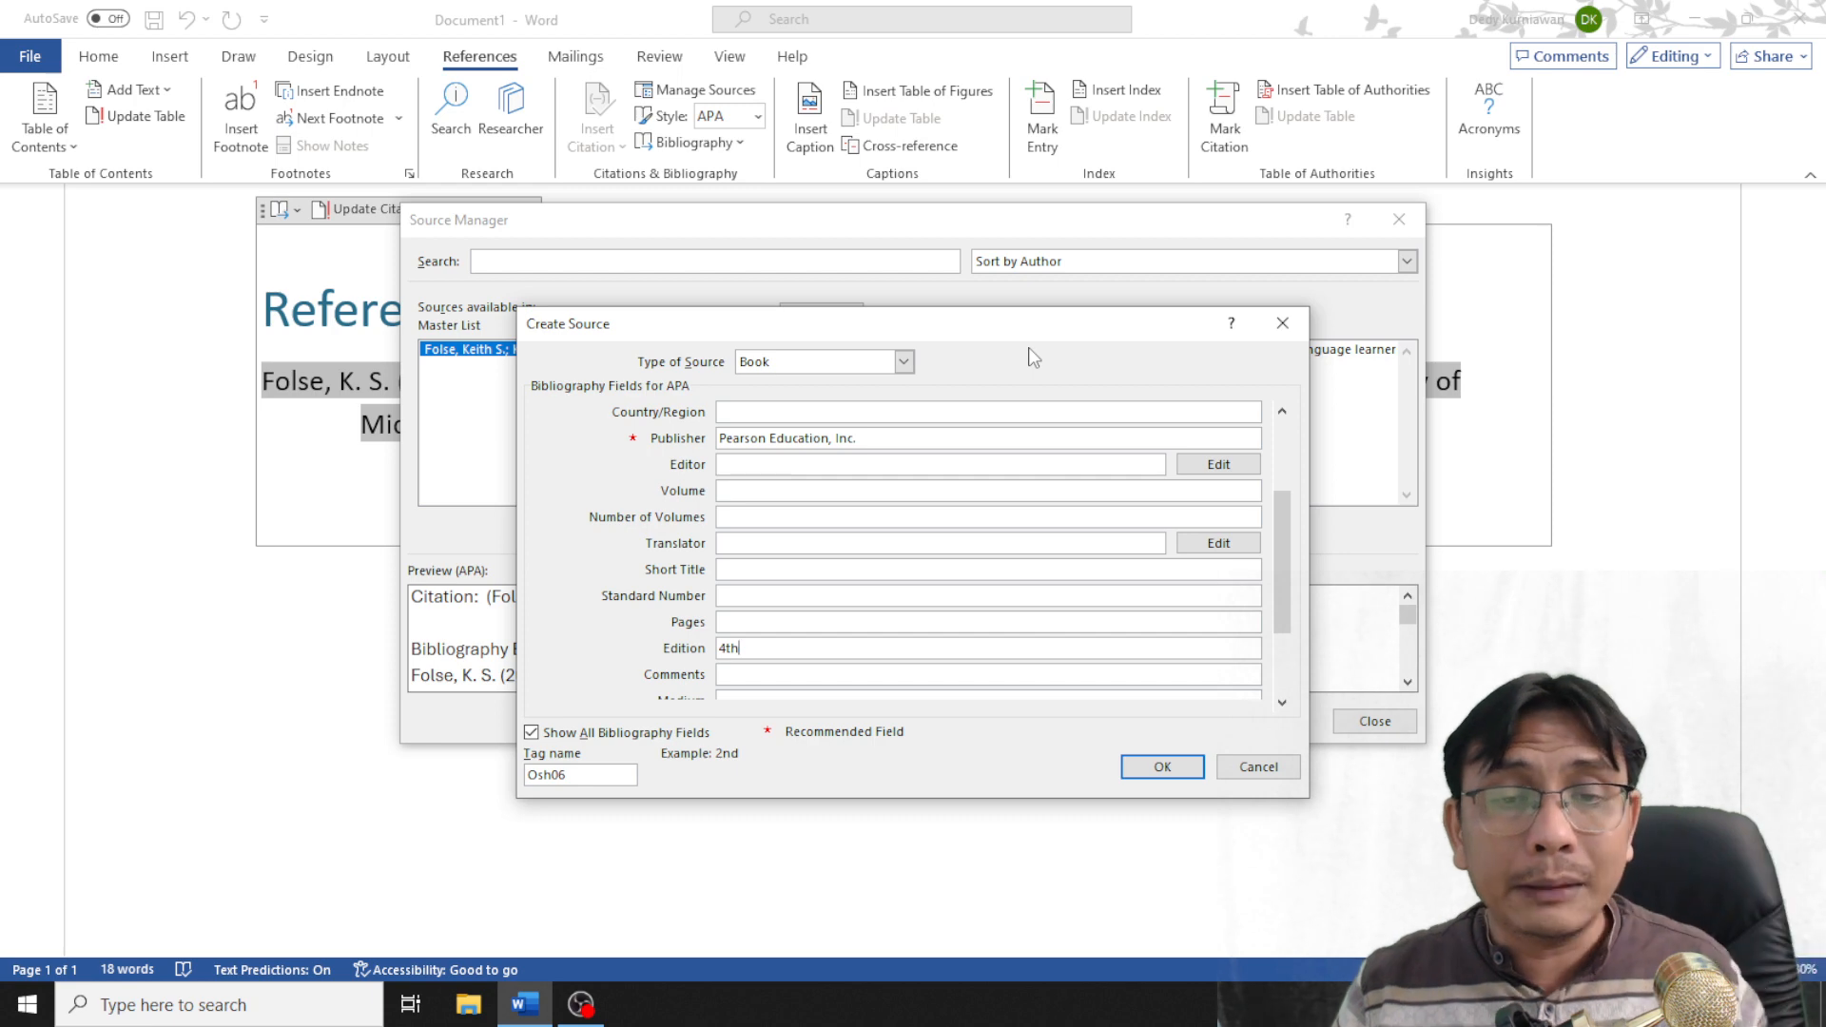
left_click(1180, 774)
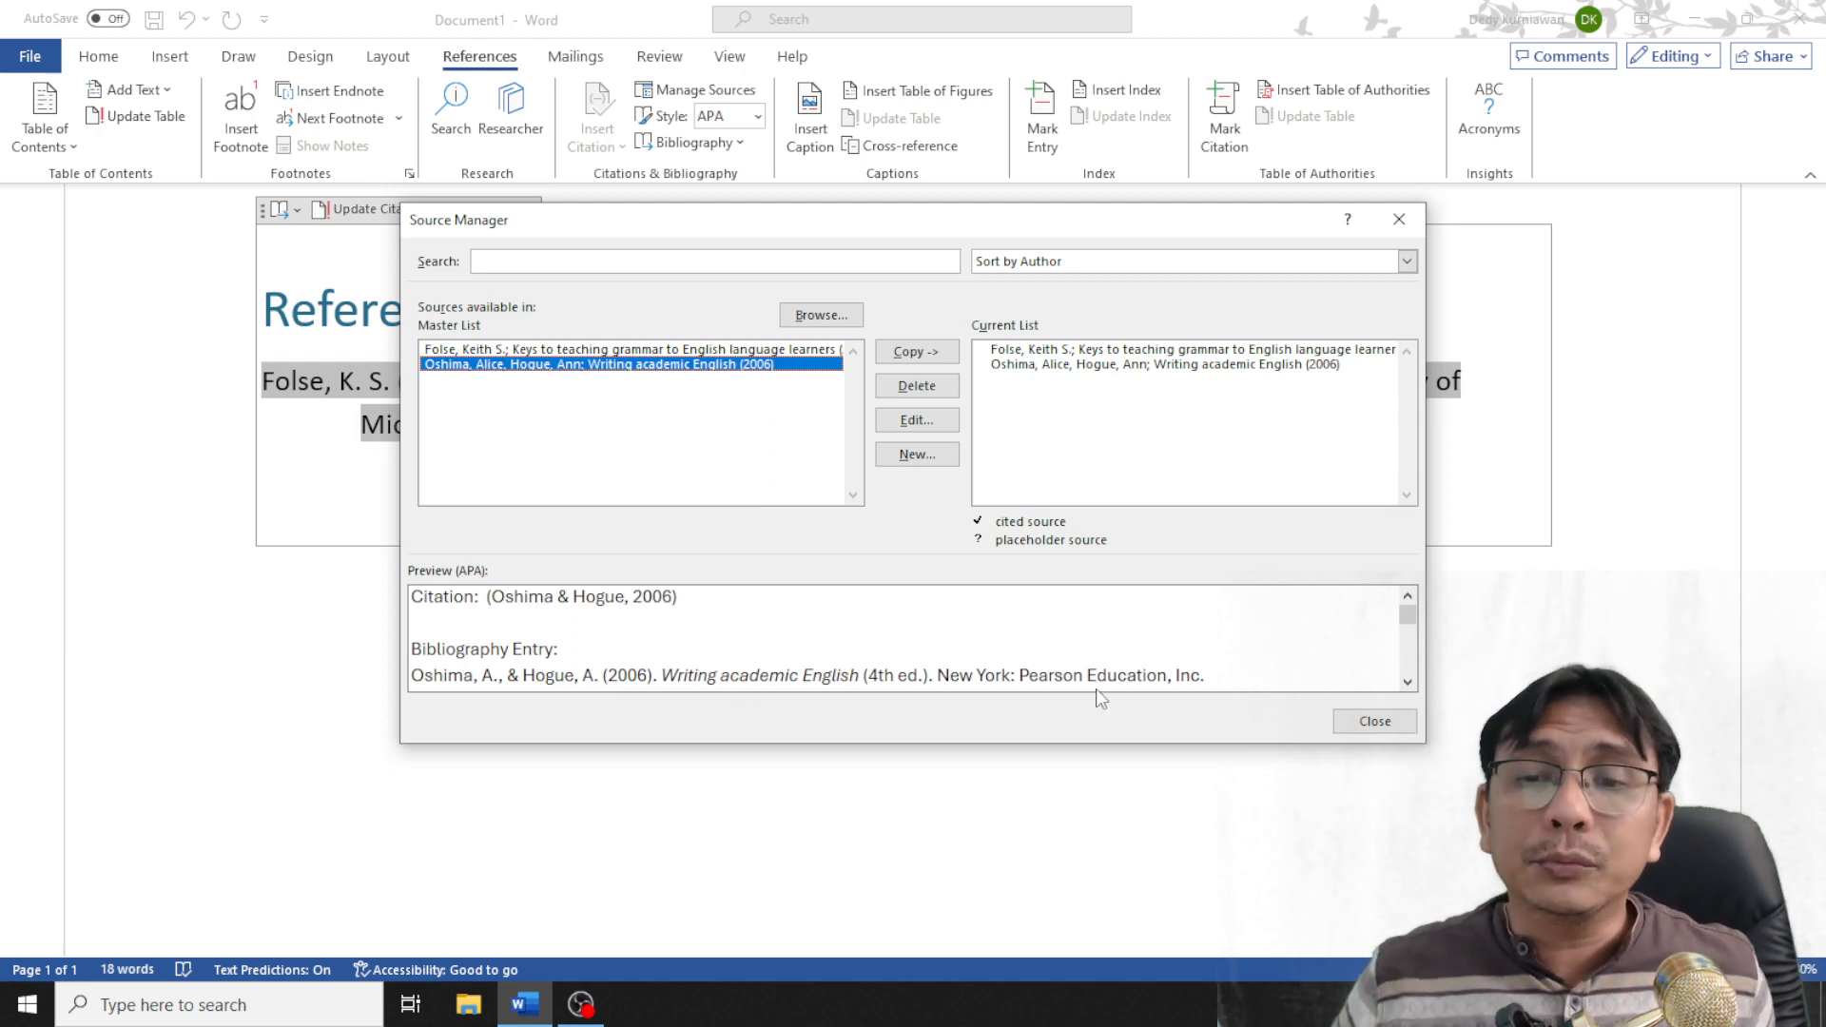
left_click(1376, 723)
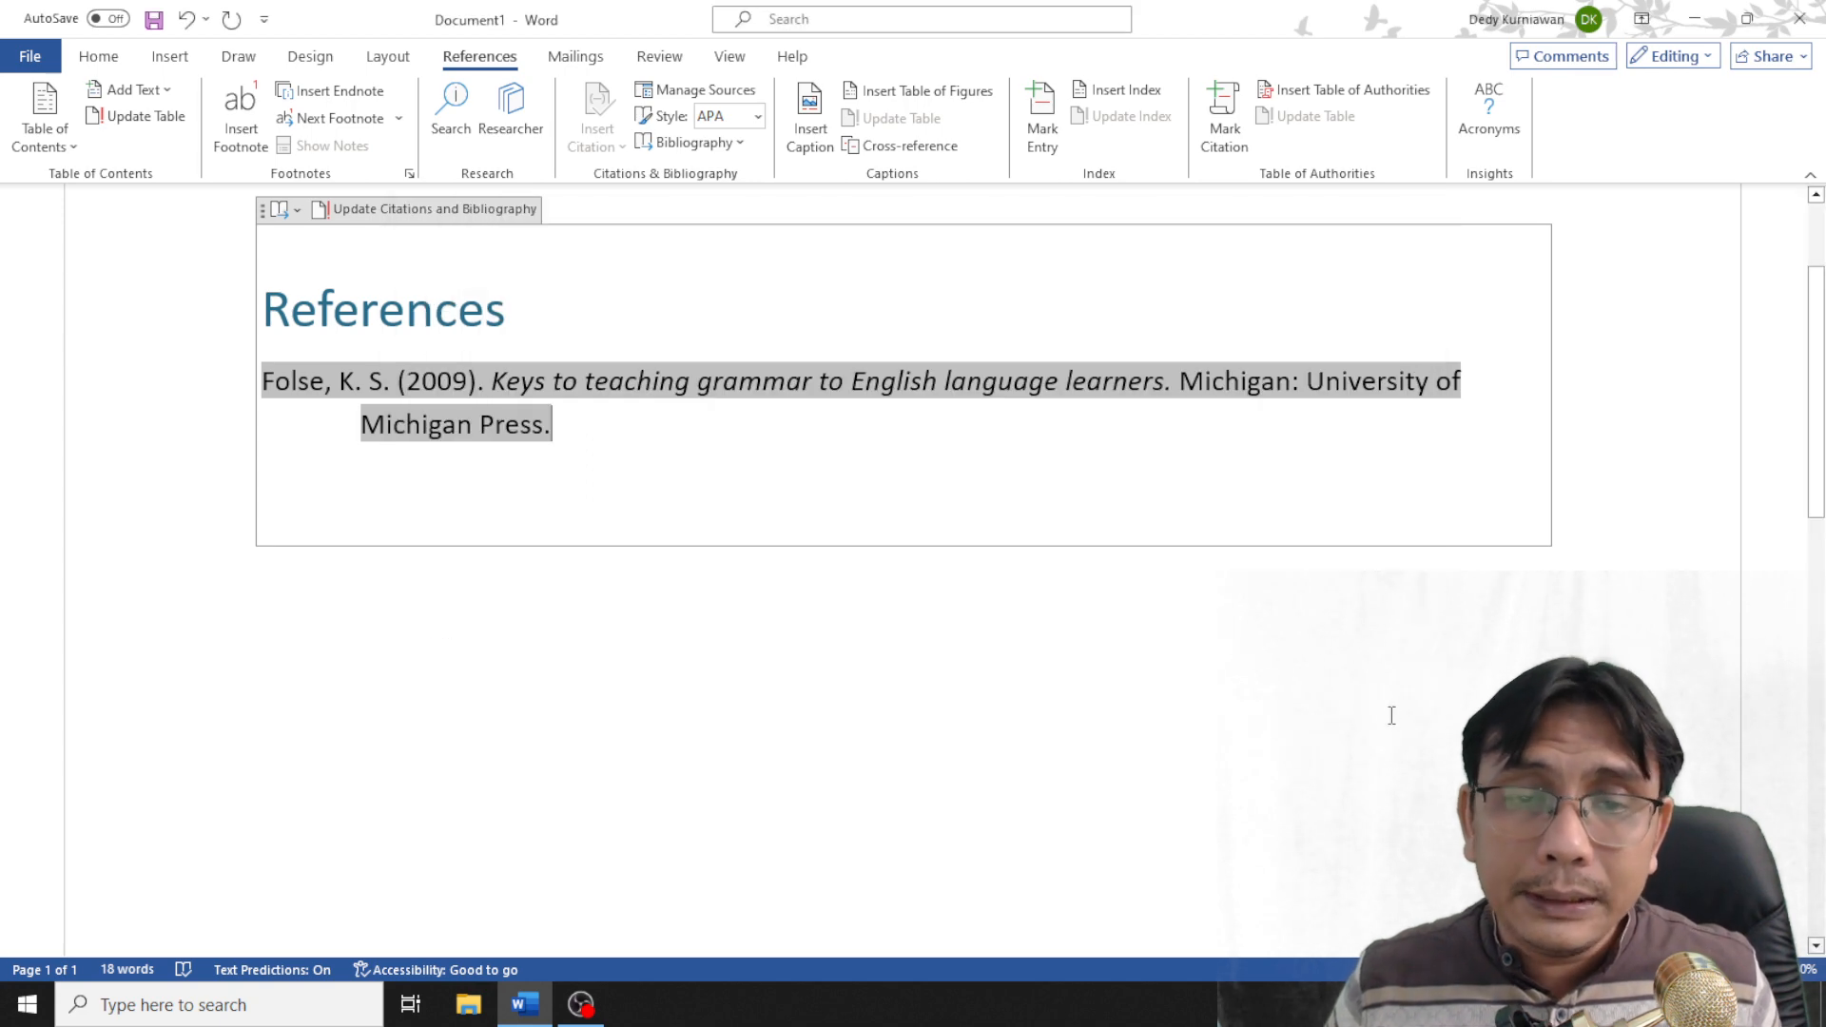
Step: Update the References bibliography field in the document to include the newly added 2006 book
left_click(831, 637)
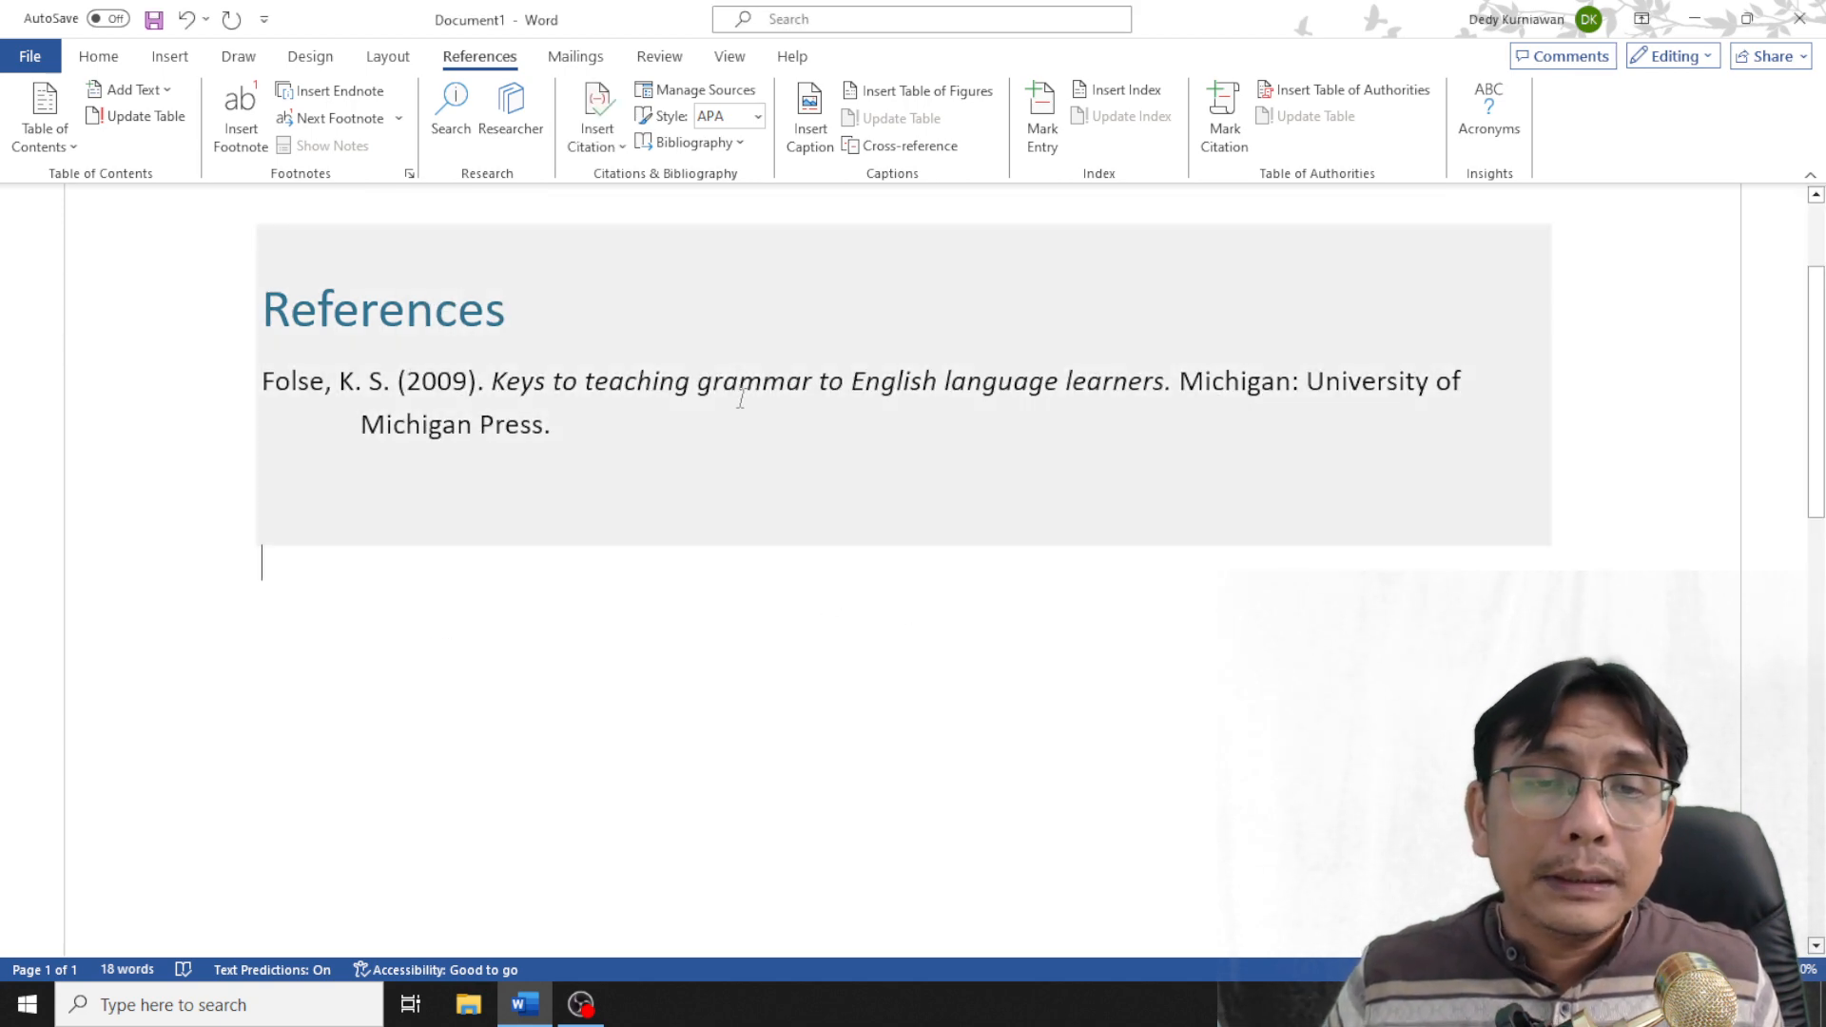
left_click(741, 399)
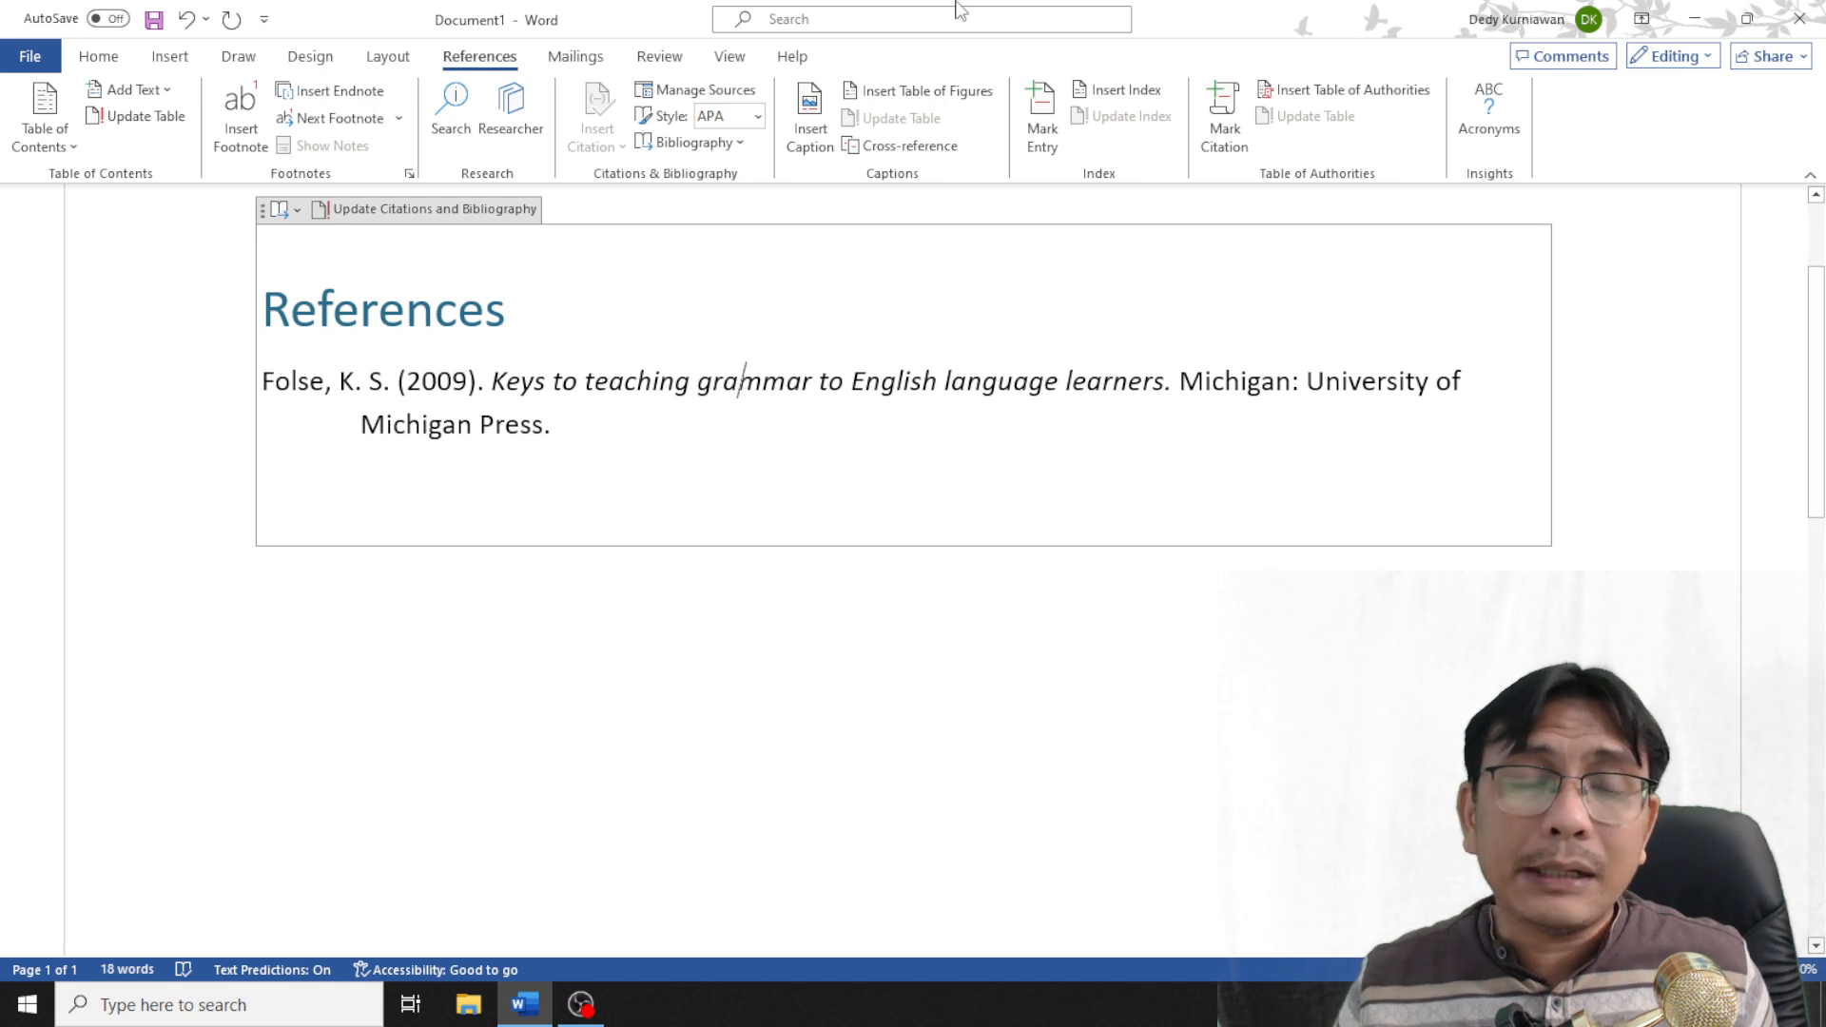
left_click(718, 381)
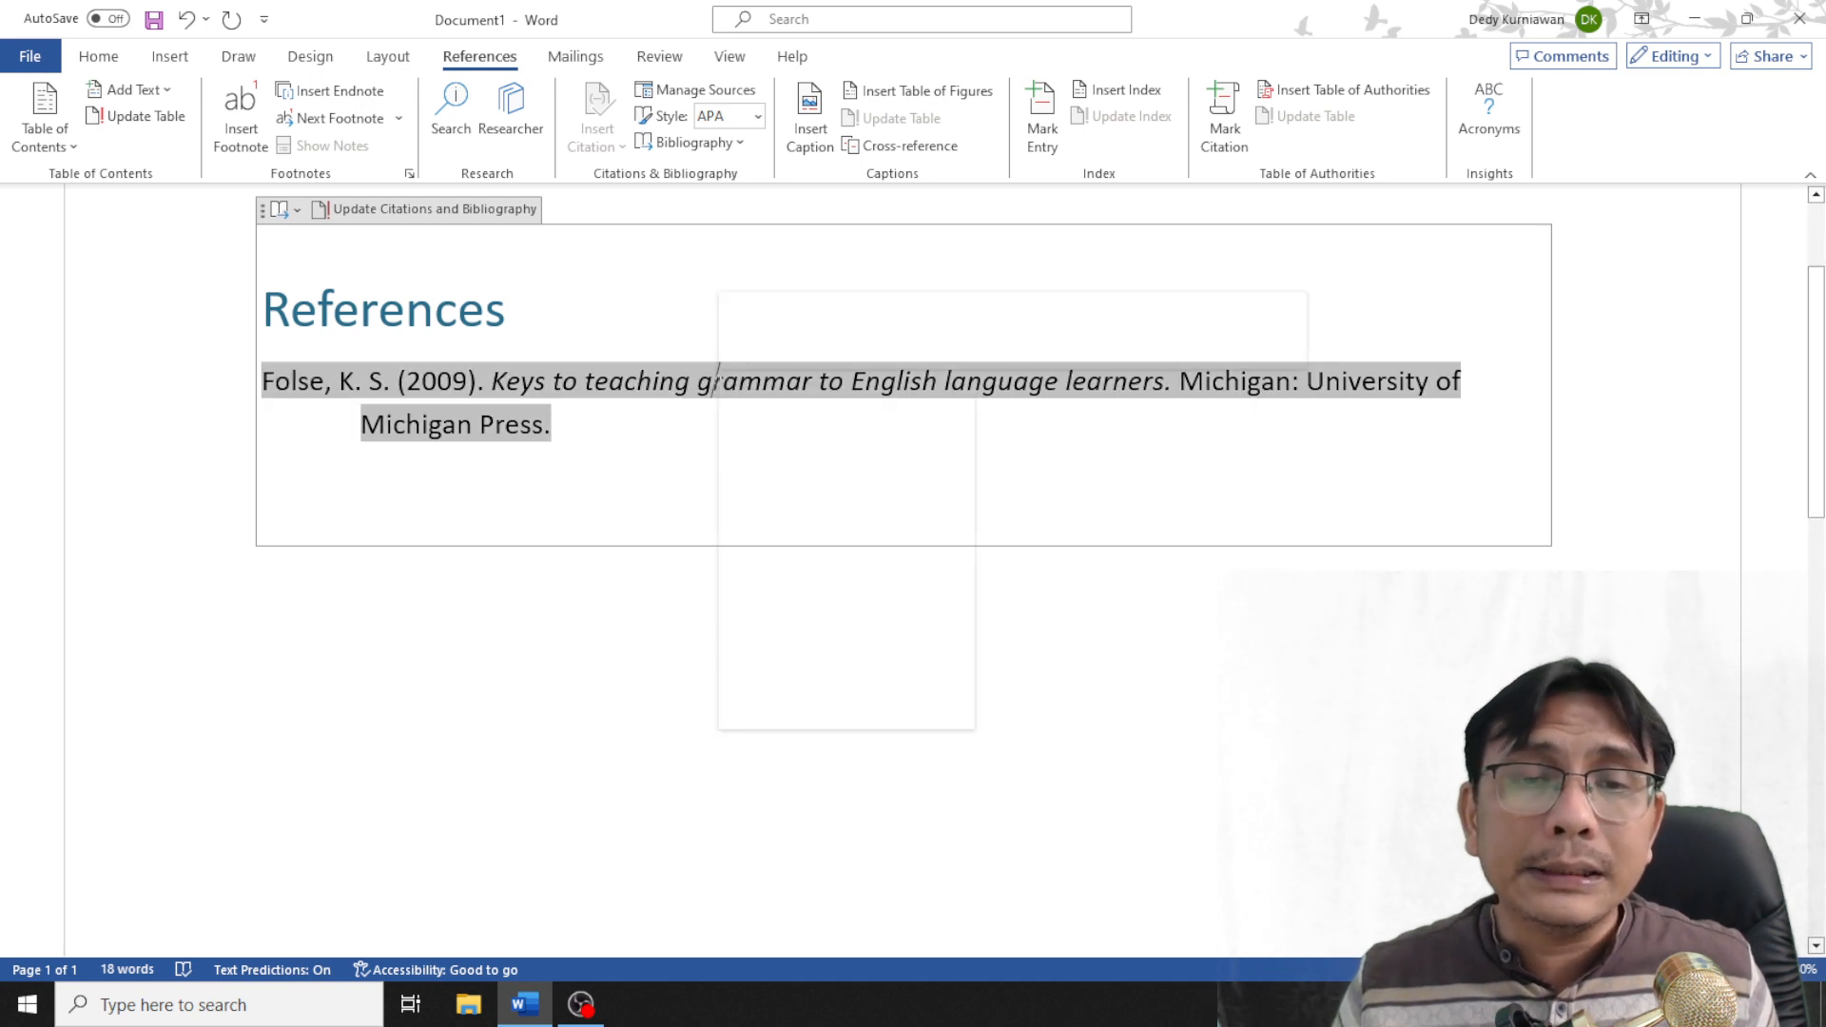
right_click(719, 378)
left_click(795, 581)
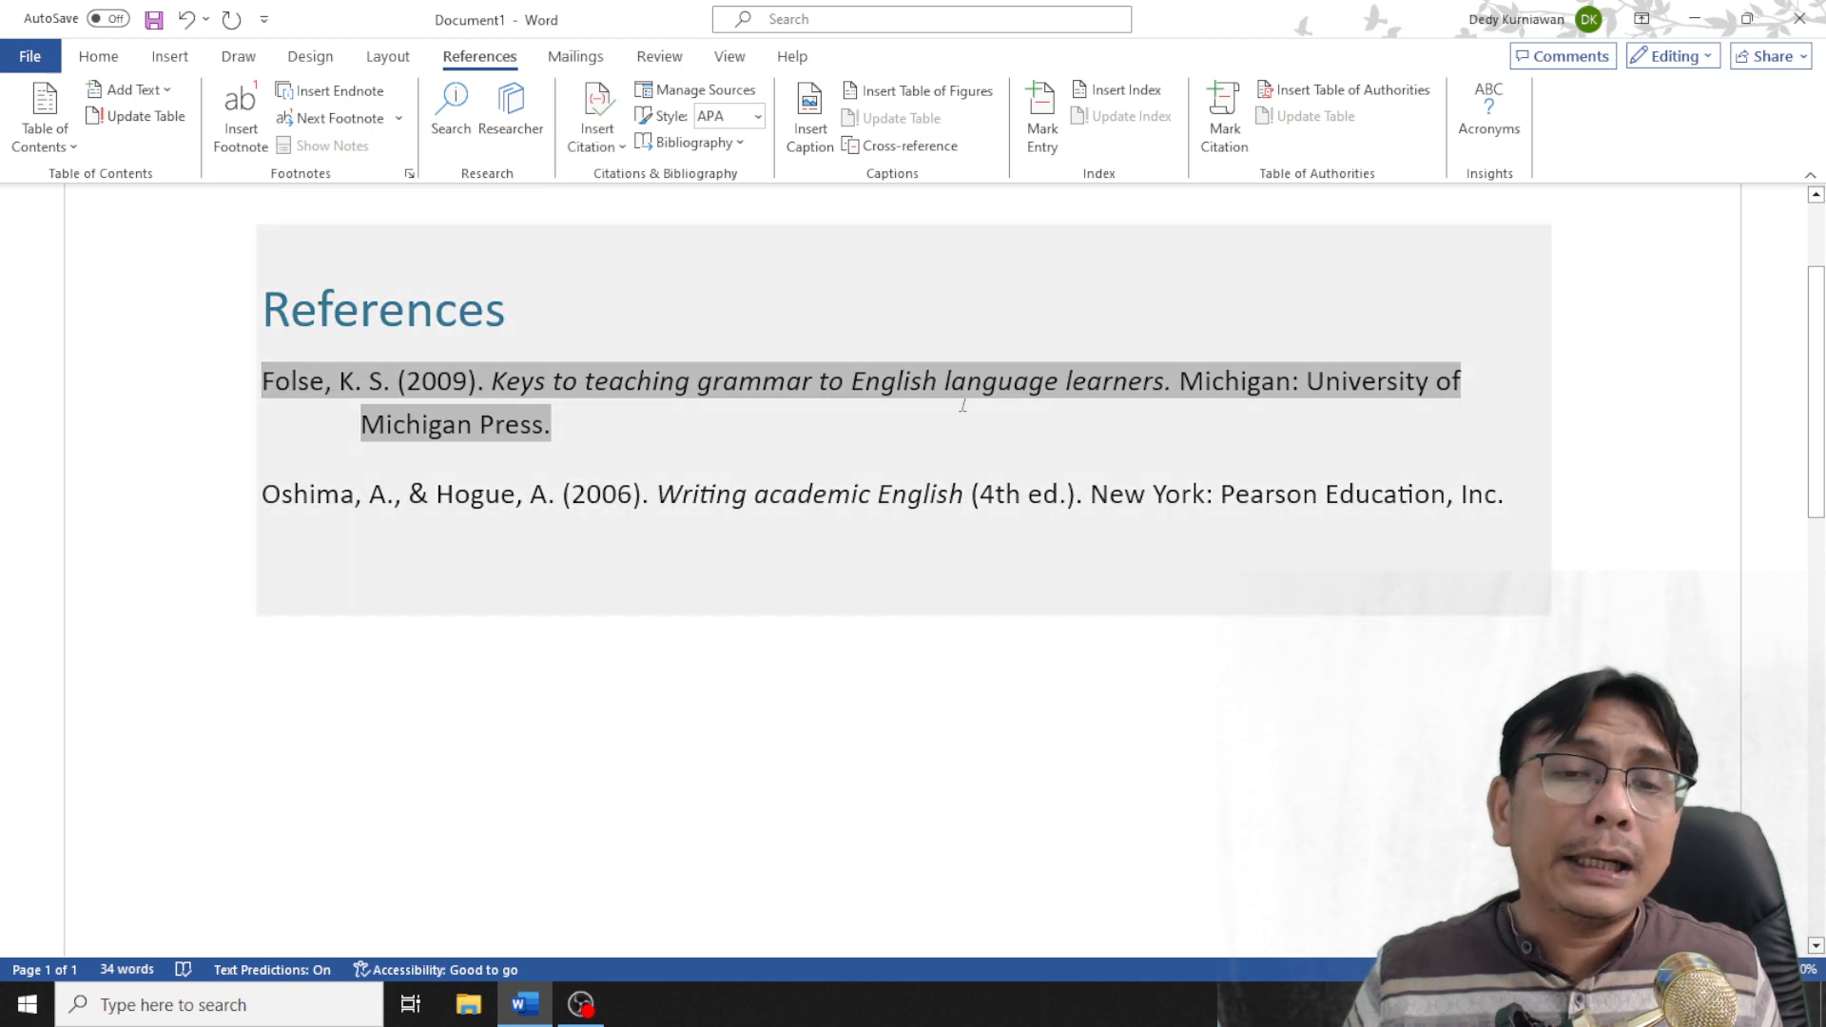
left_click(582, 1007)
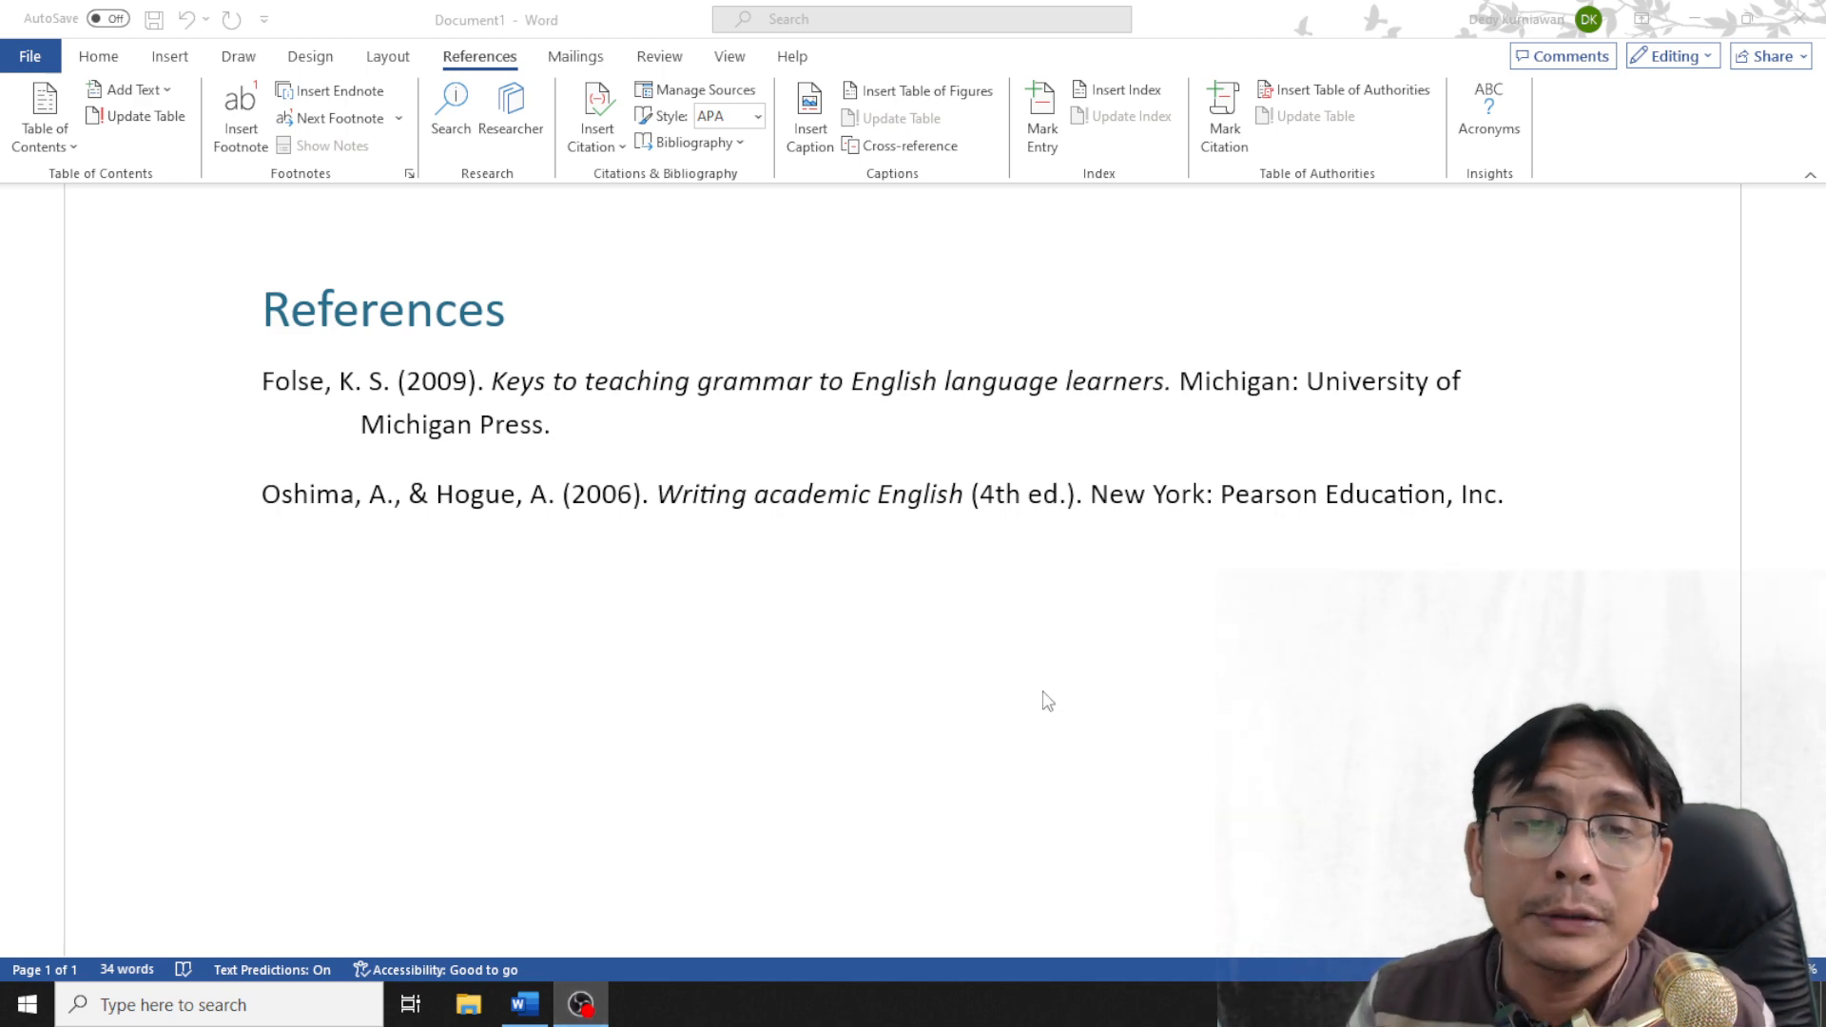
mouse_move(601, 988)
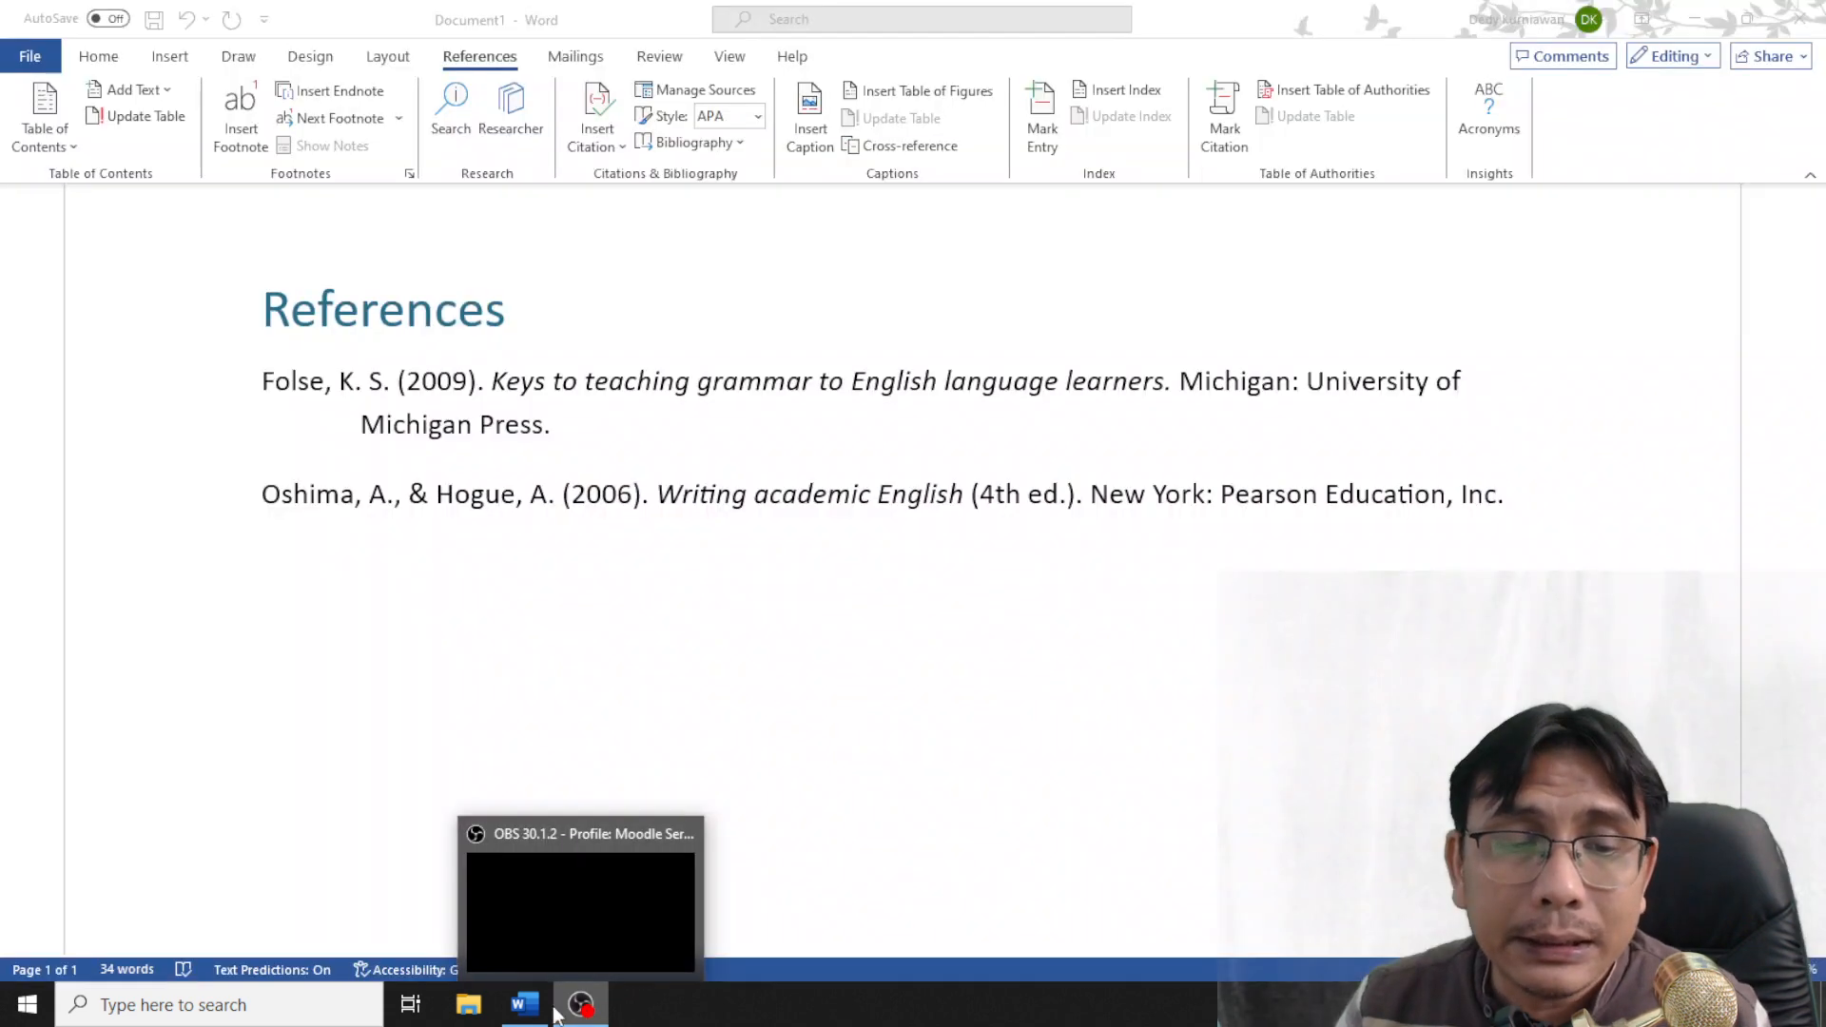
mouse_move(523, 1012)
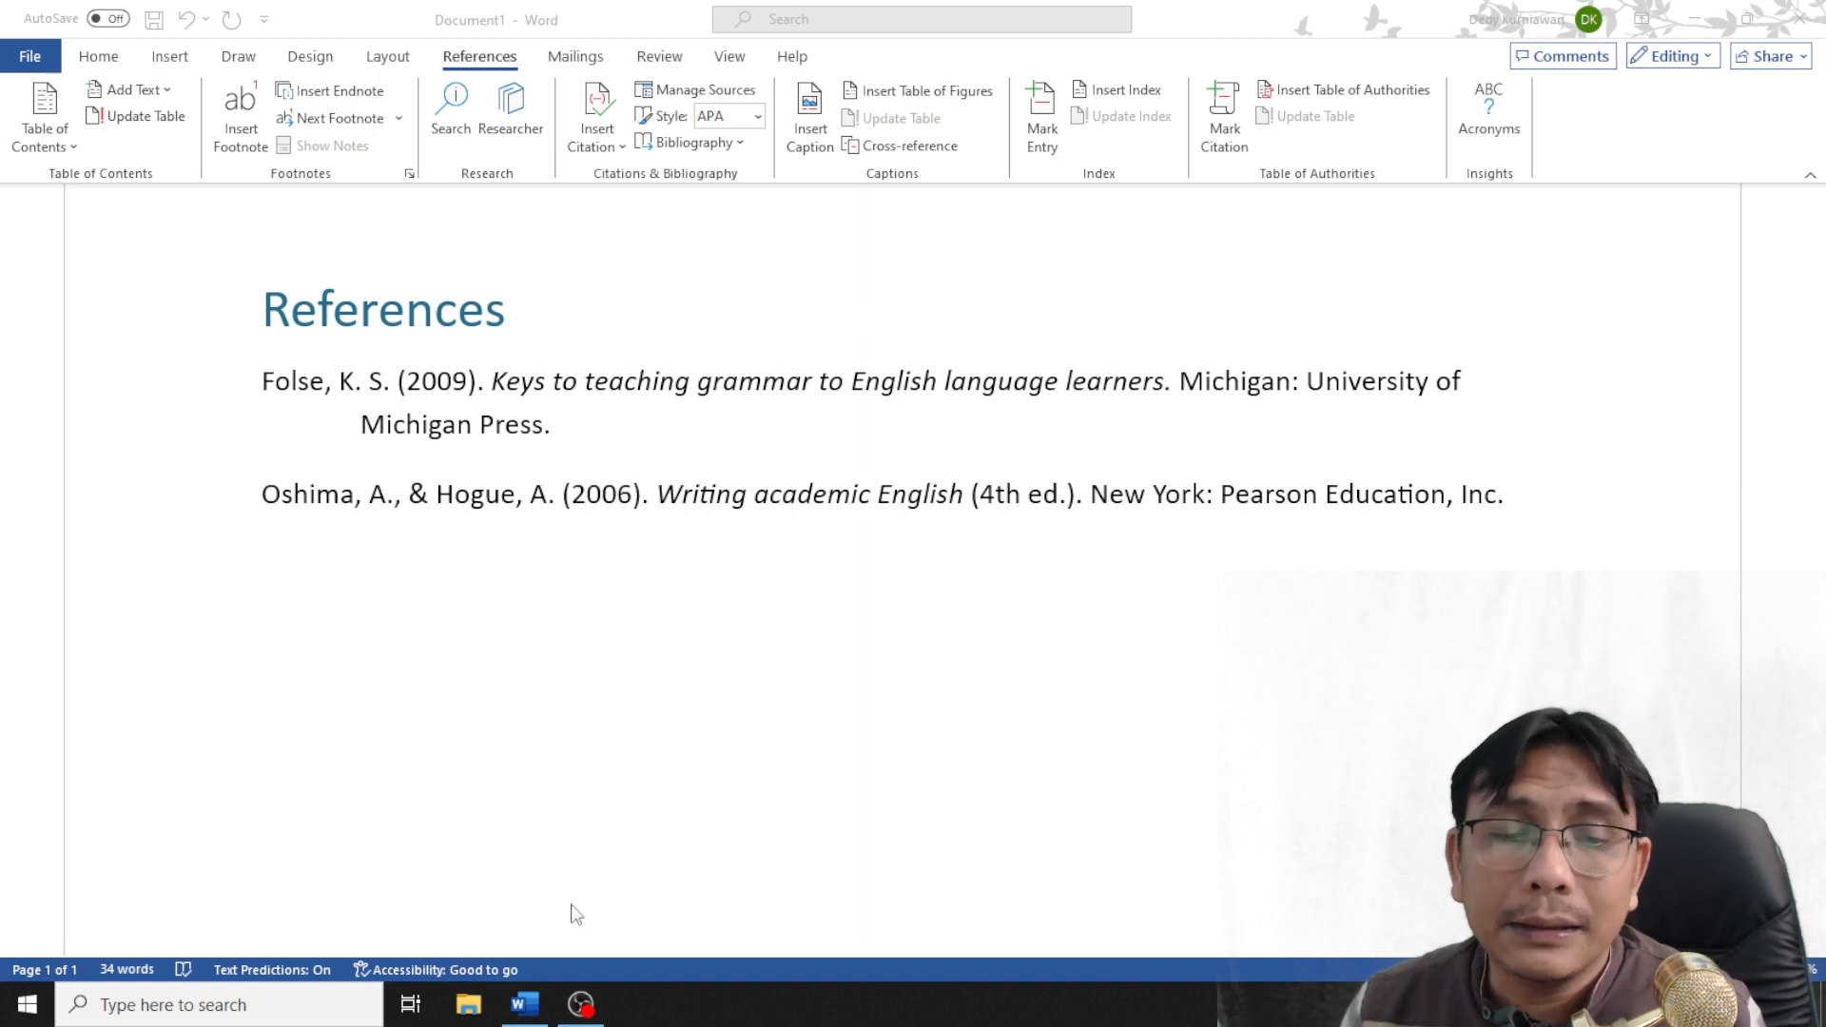
left_click(529, 1014)
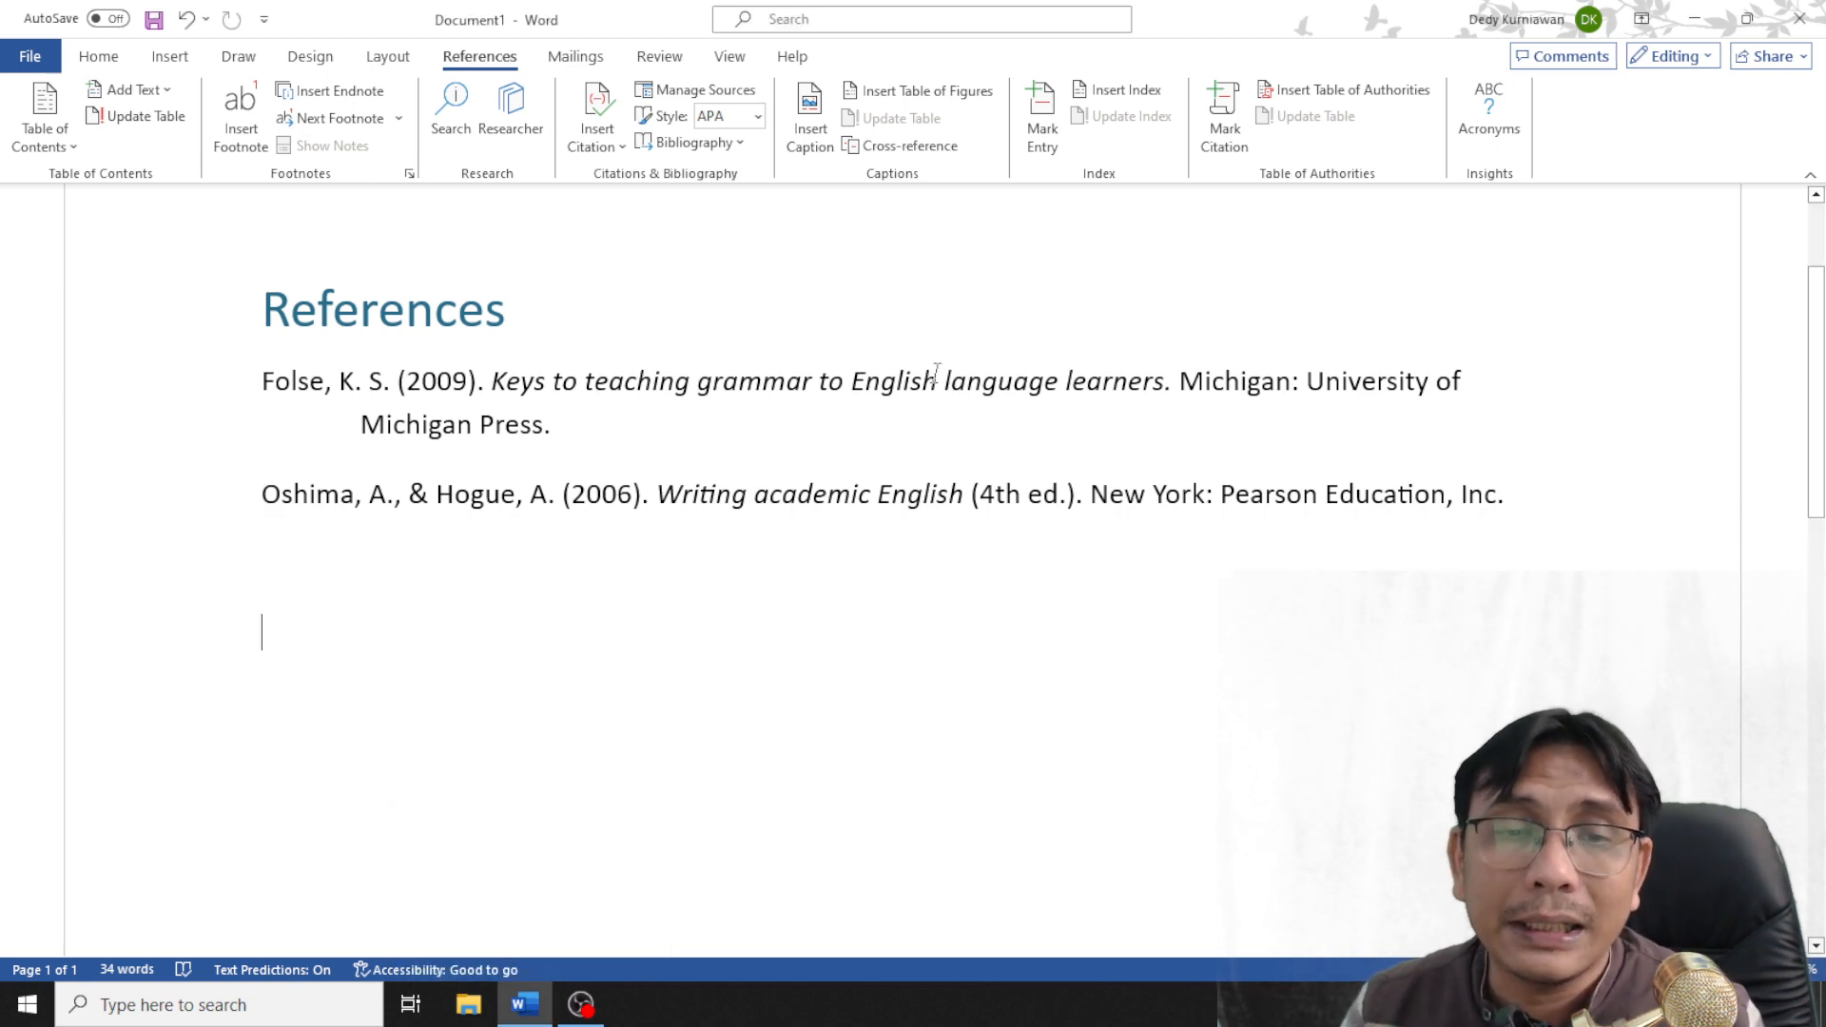
Step: Extend the 2009 grammar book source's title with ": A practical handbook" and apply the change to both the master list and current document
left_click(1102, 415)
left_click(1113, 386)
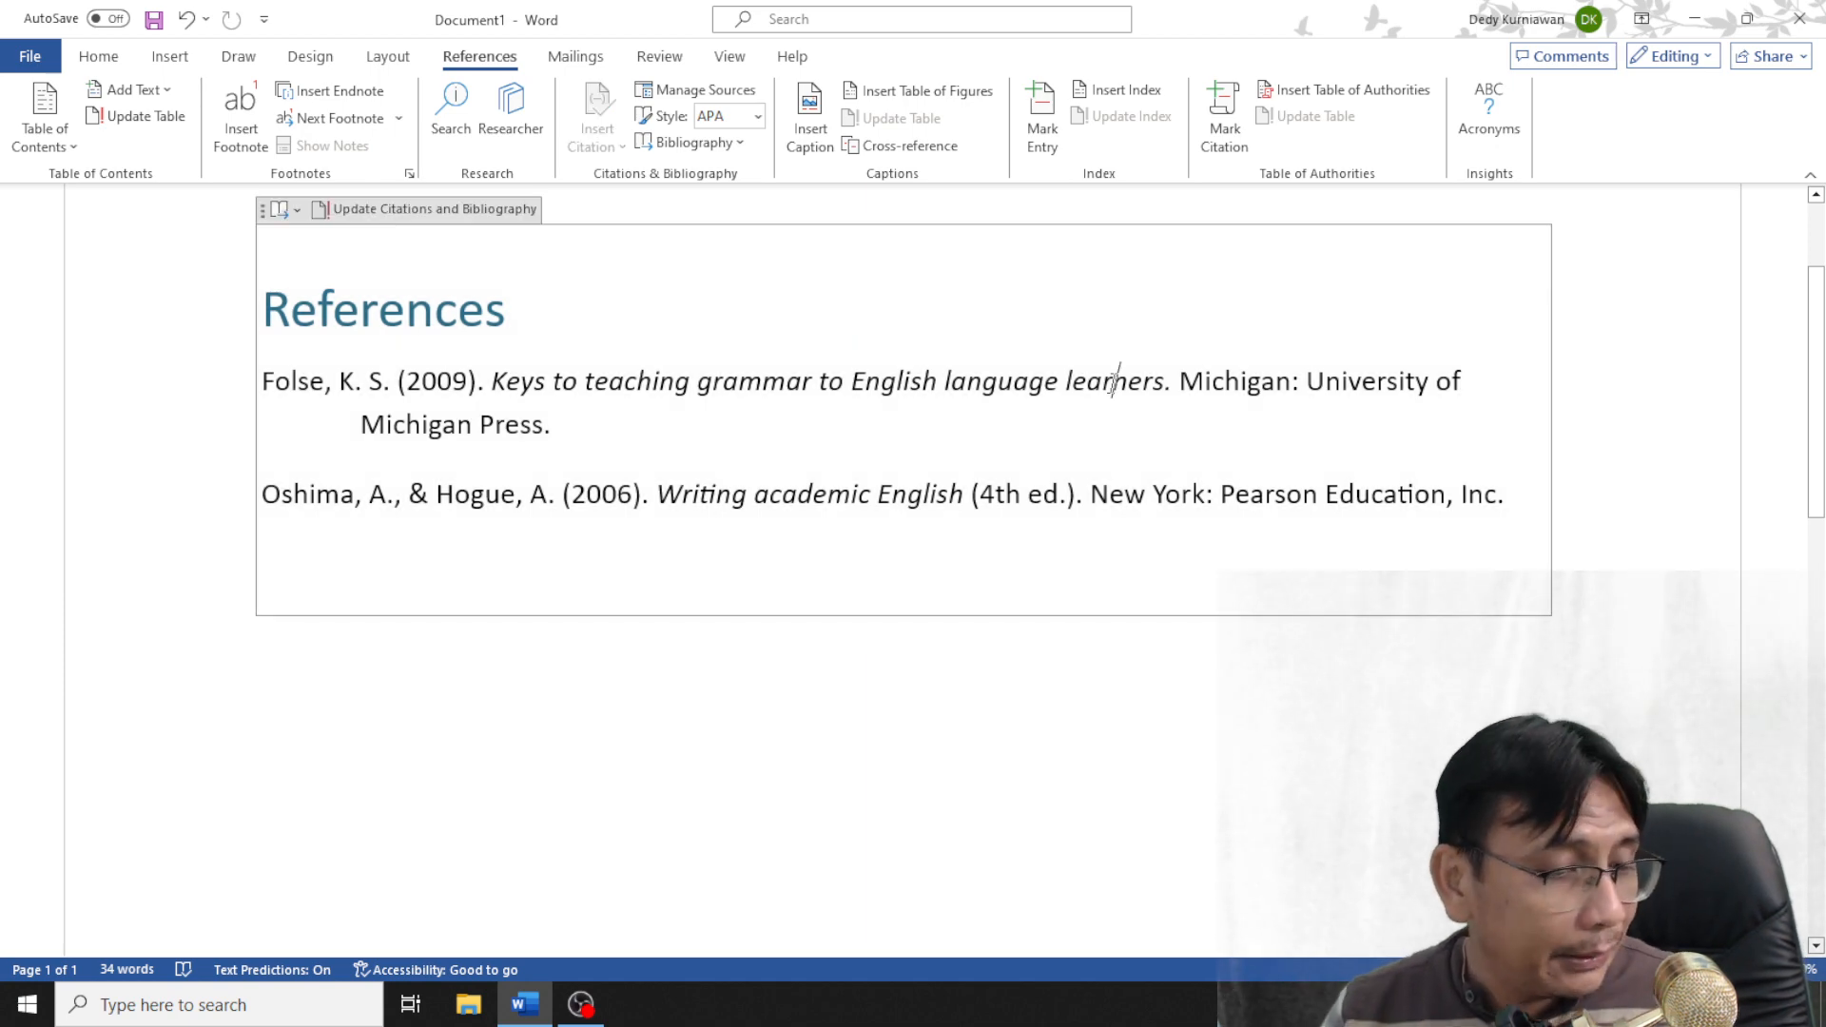
left_click(721, 102)
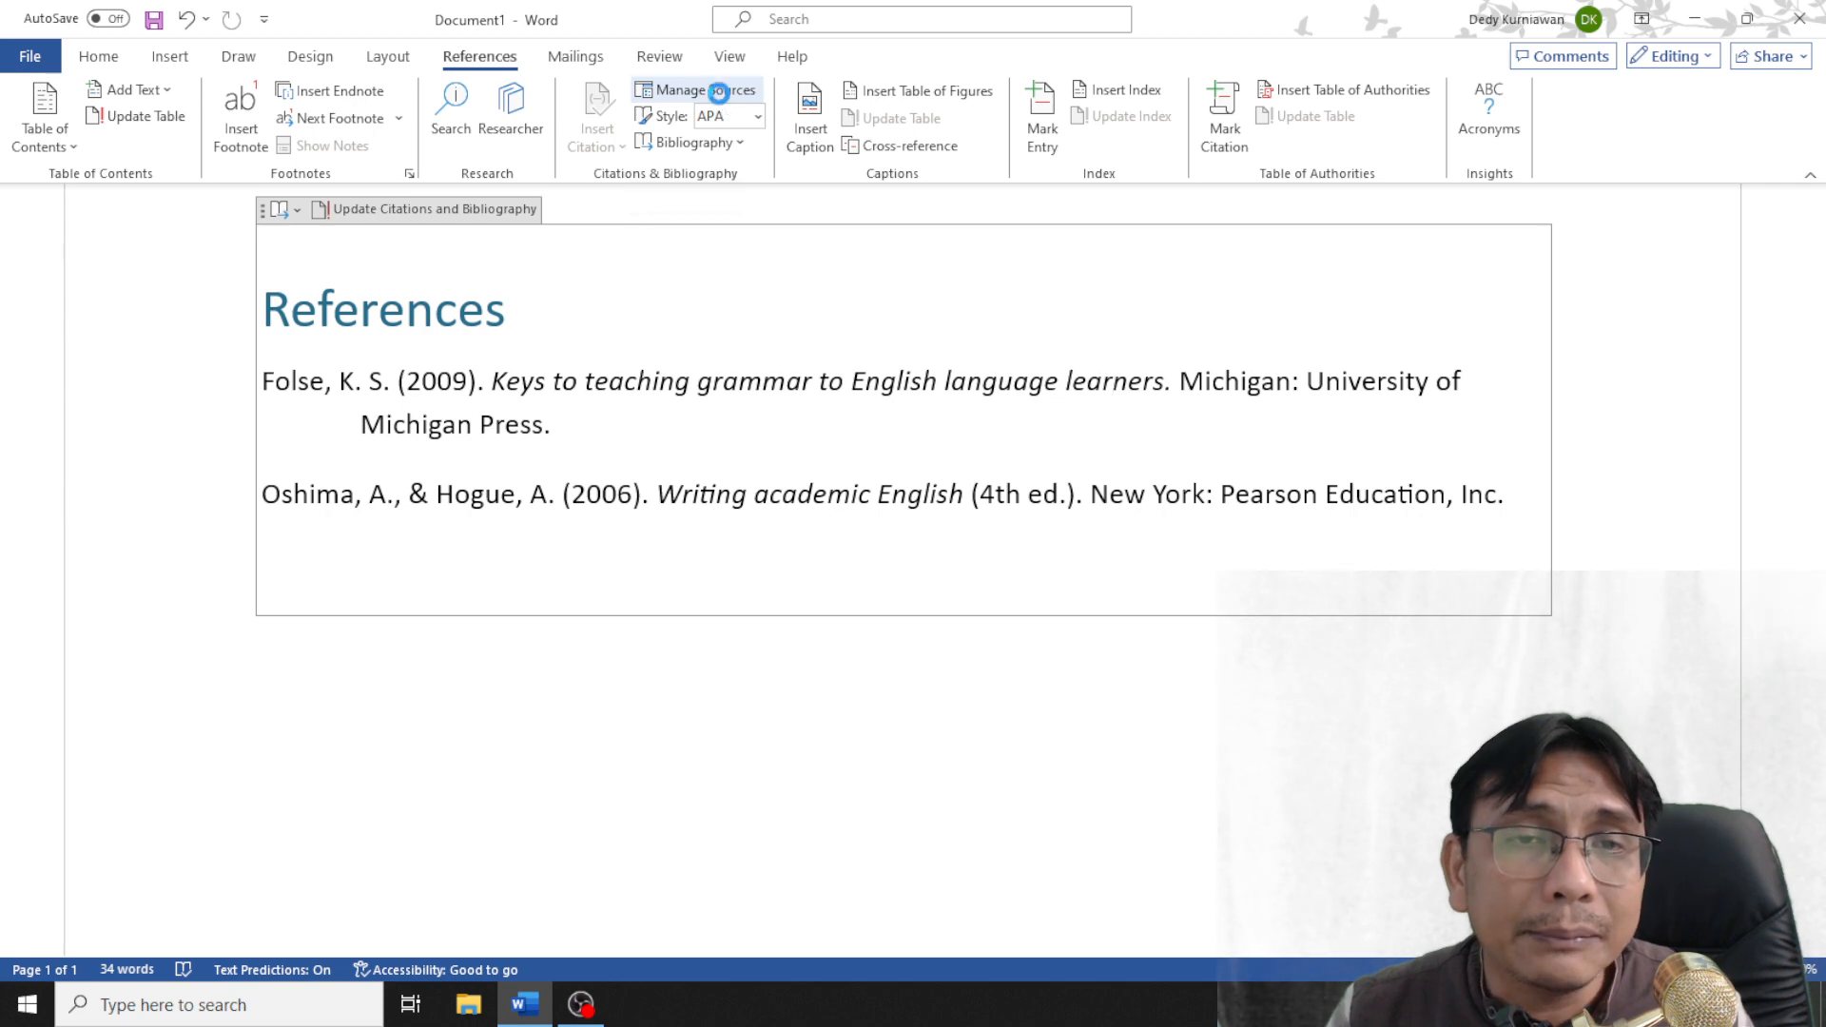
left_click(1070, 352)
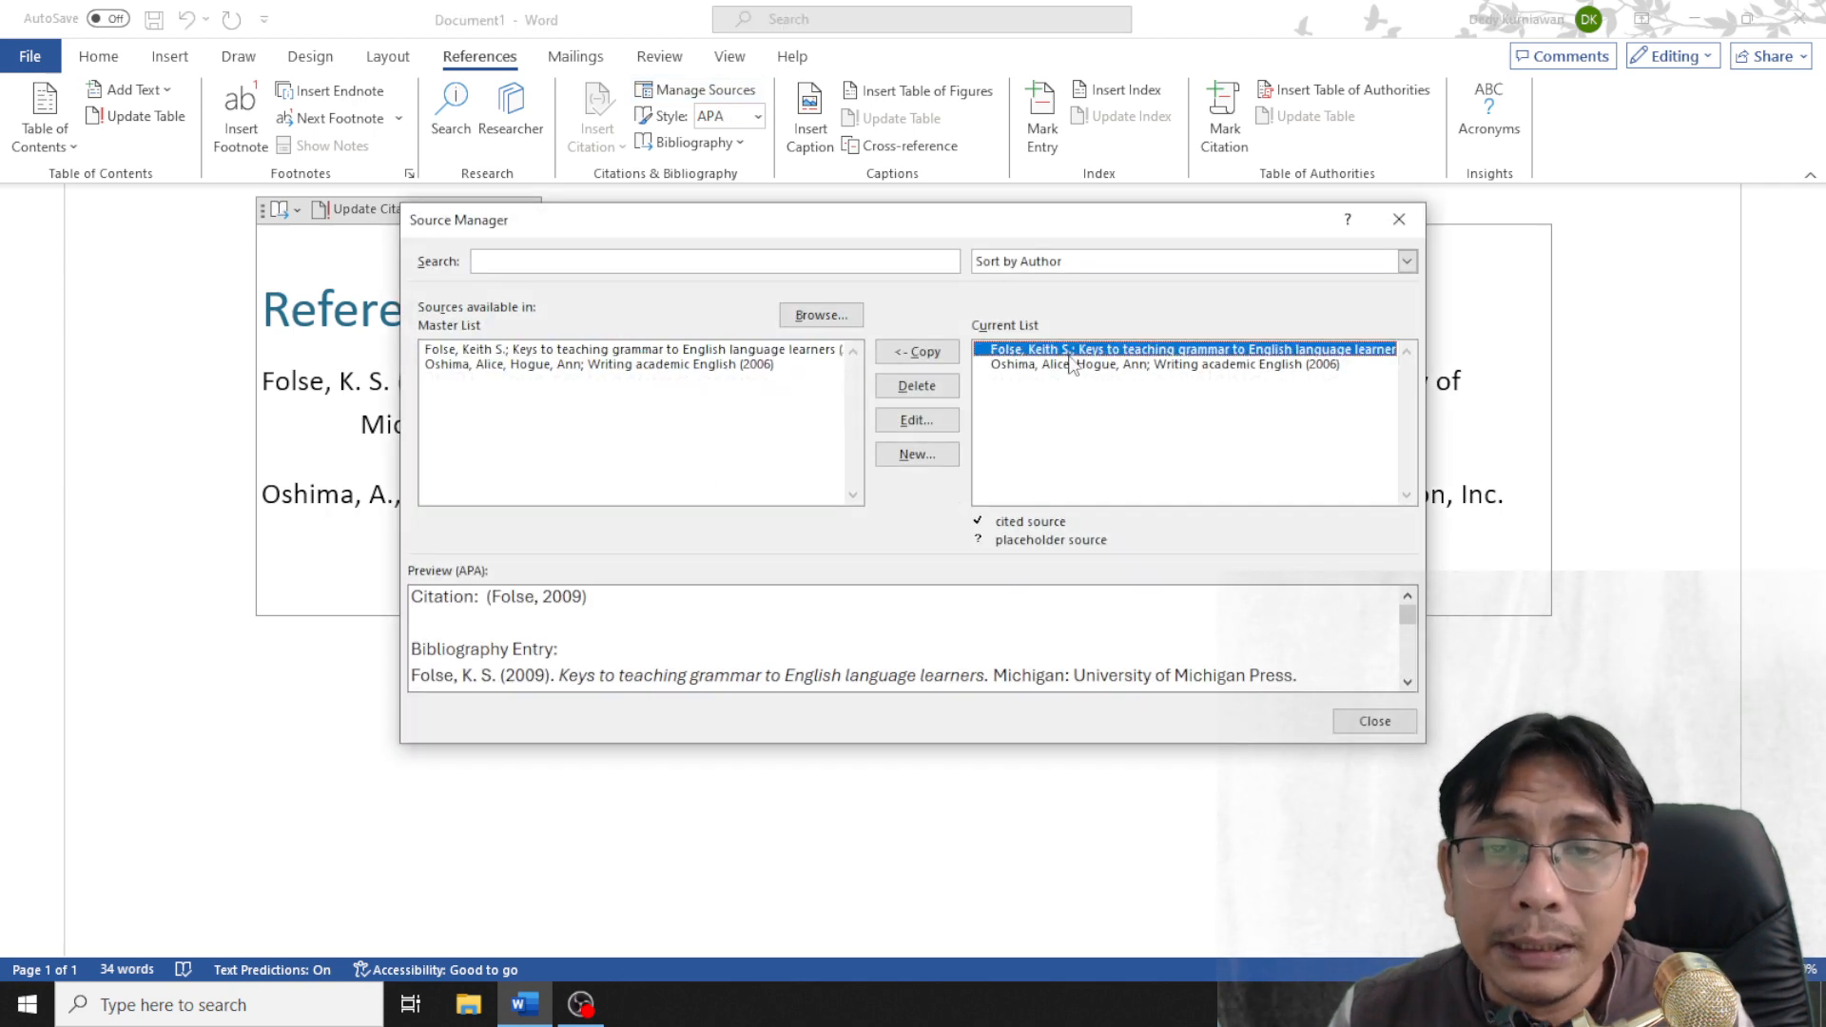
left_click(937, 427)
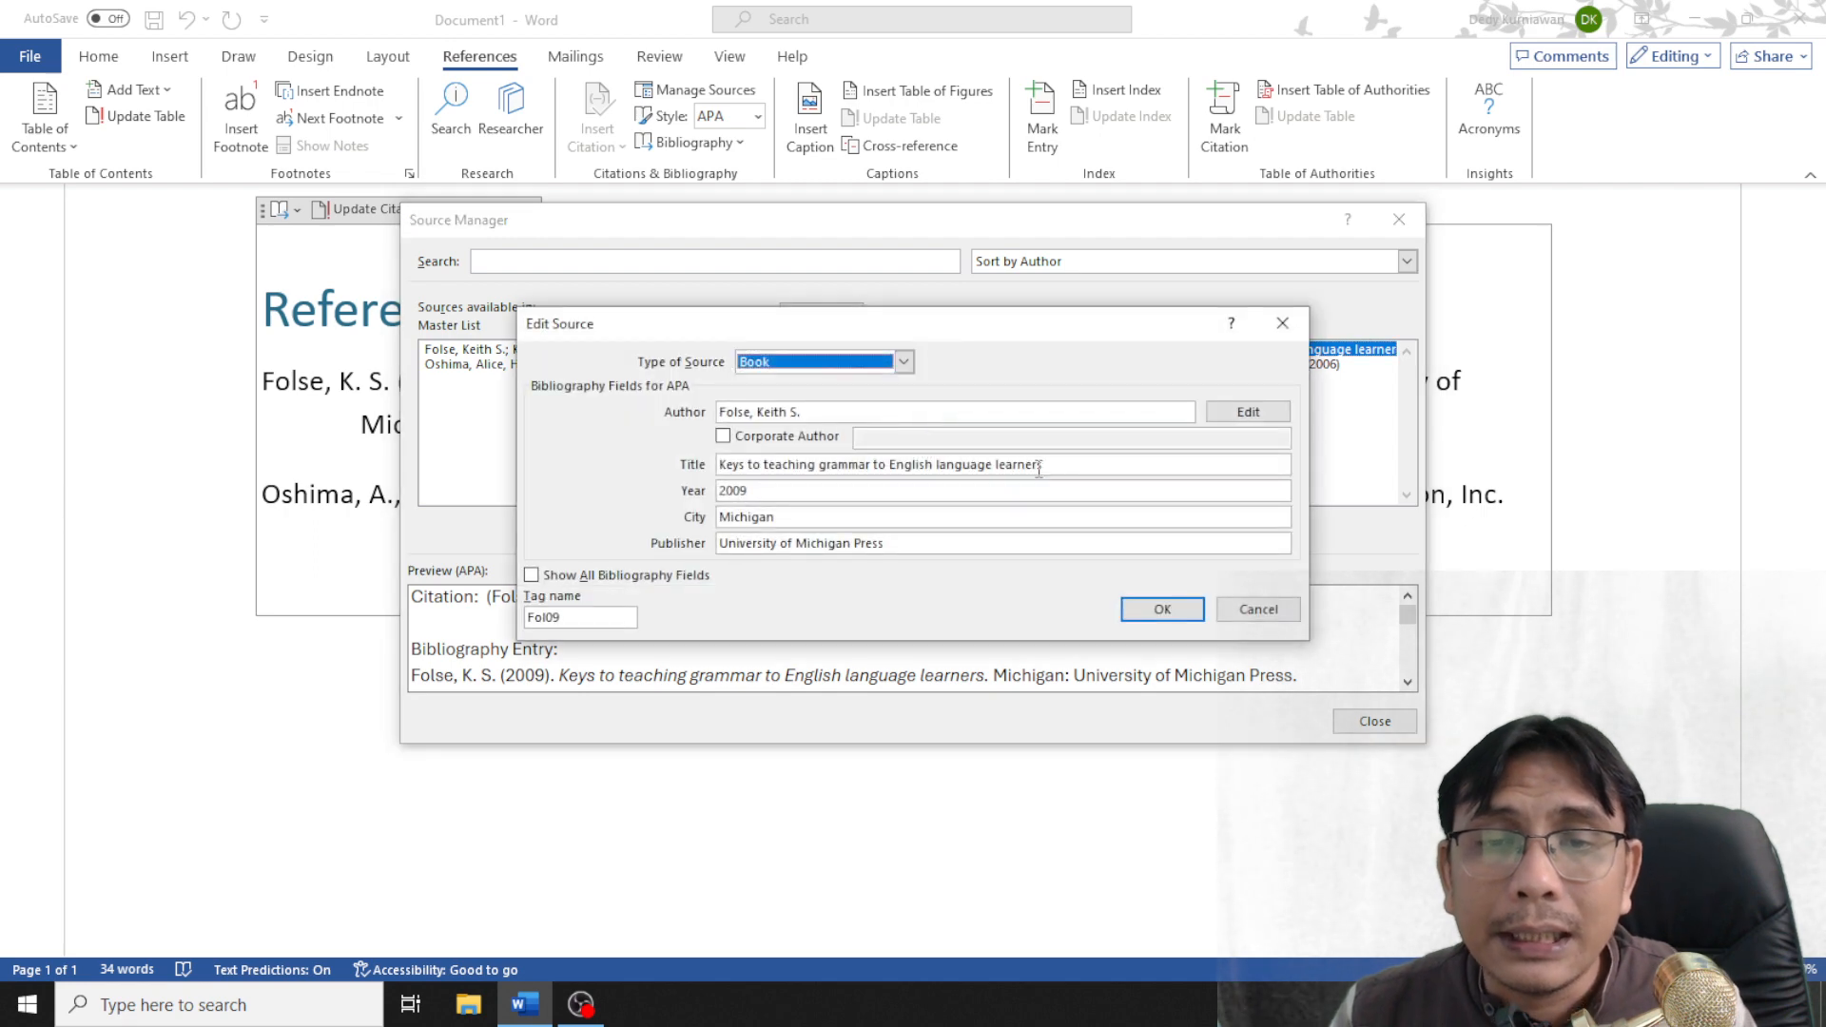
left_click(1085, 465)
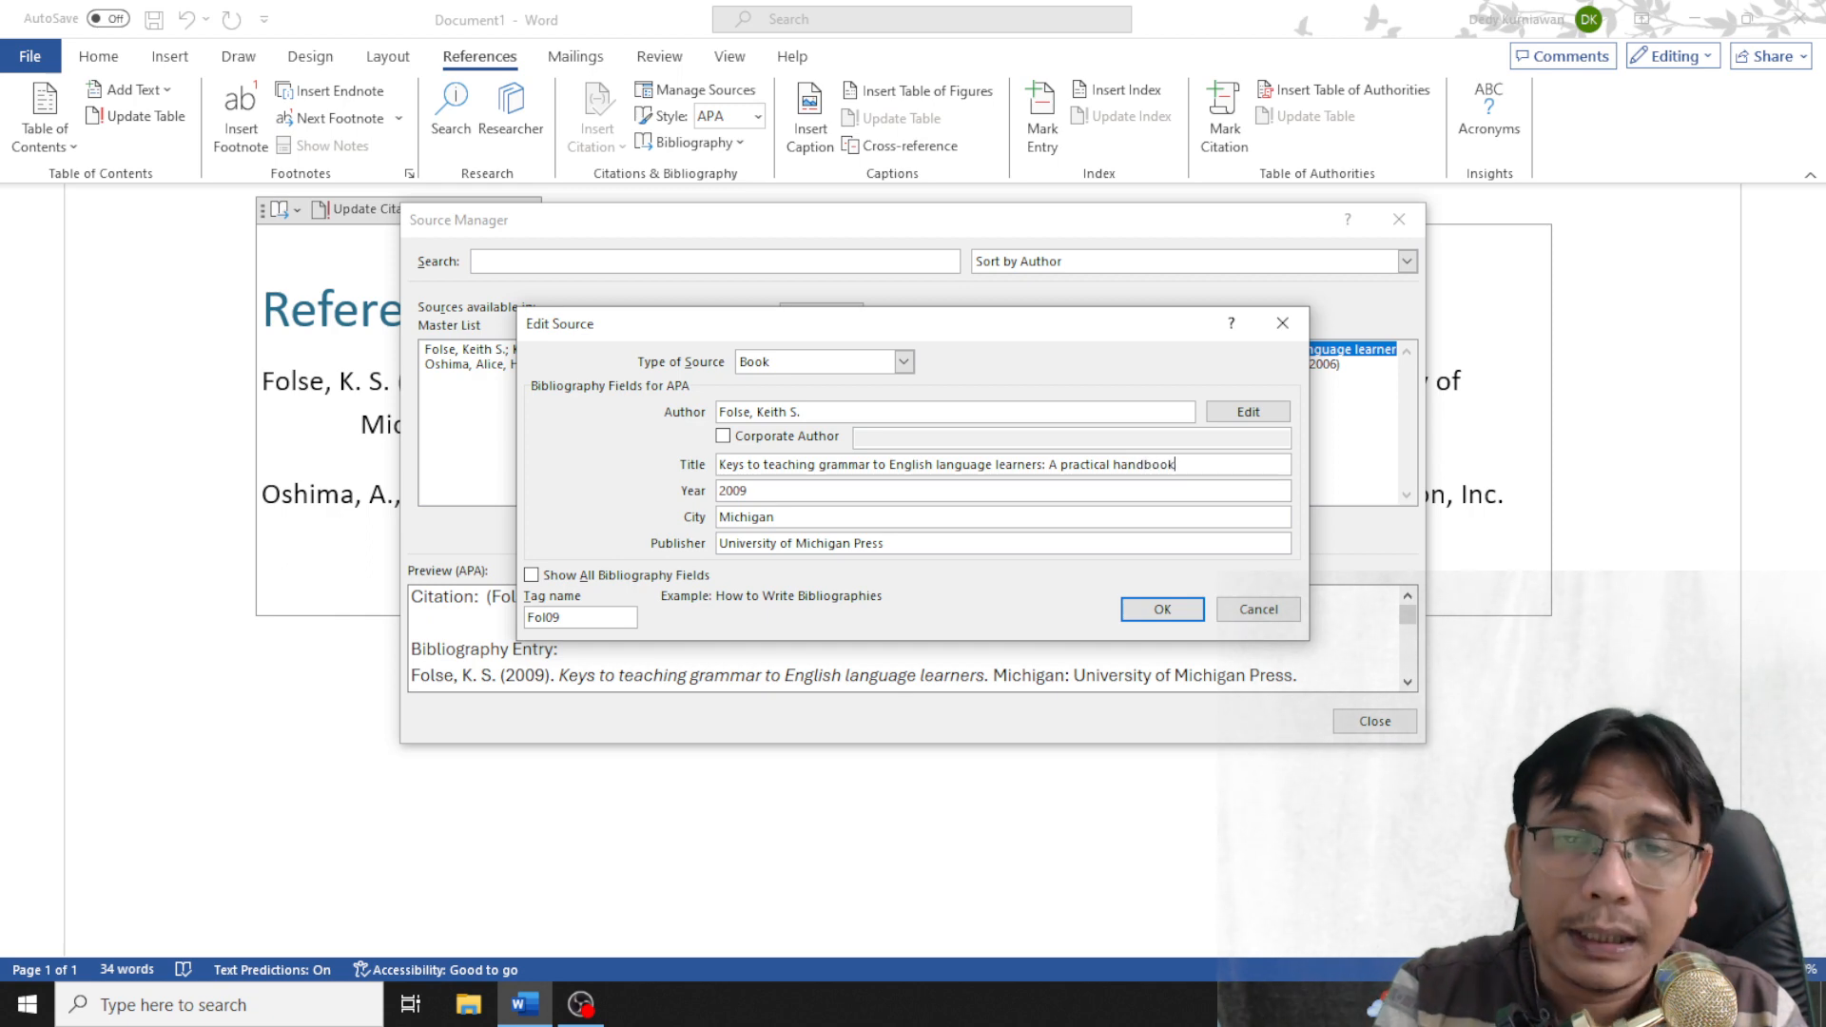
left_click(1166, 610)
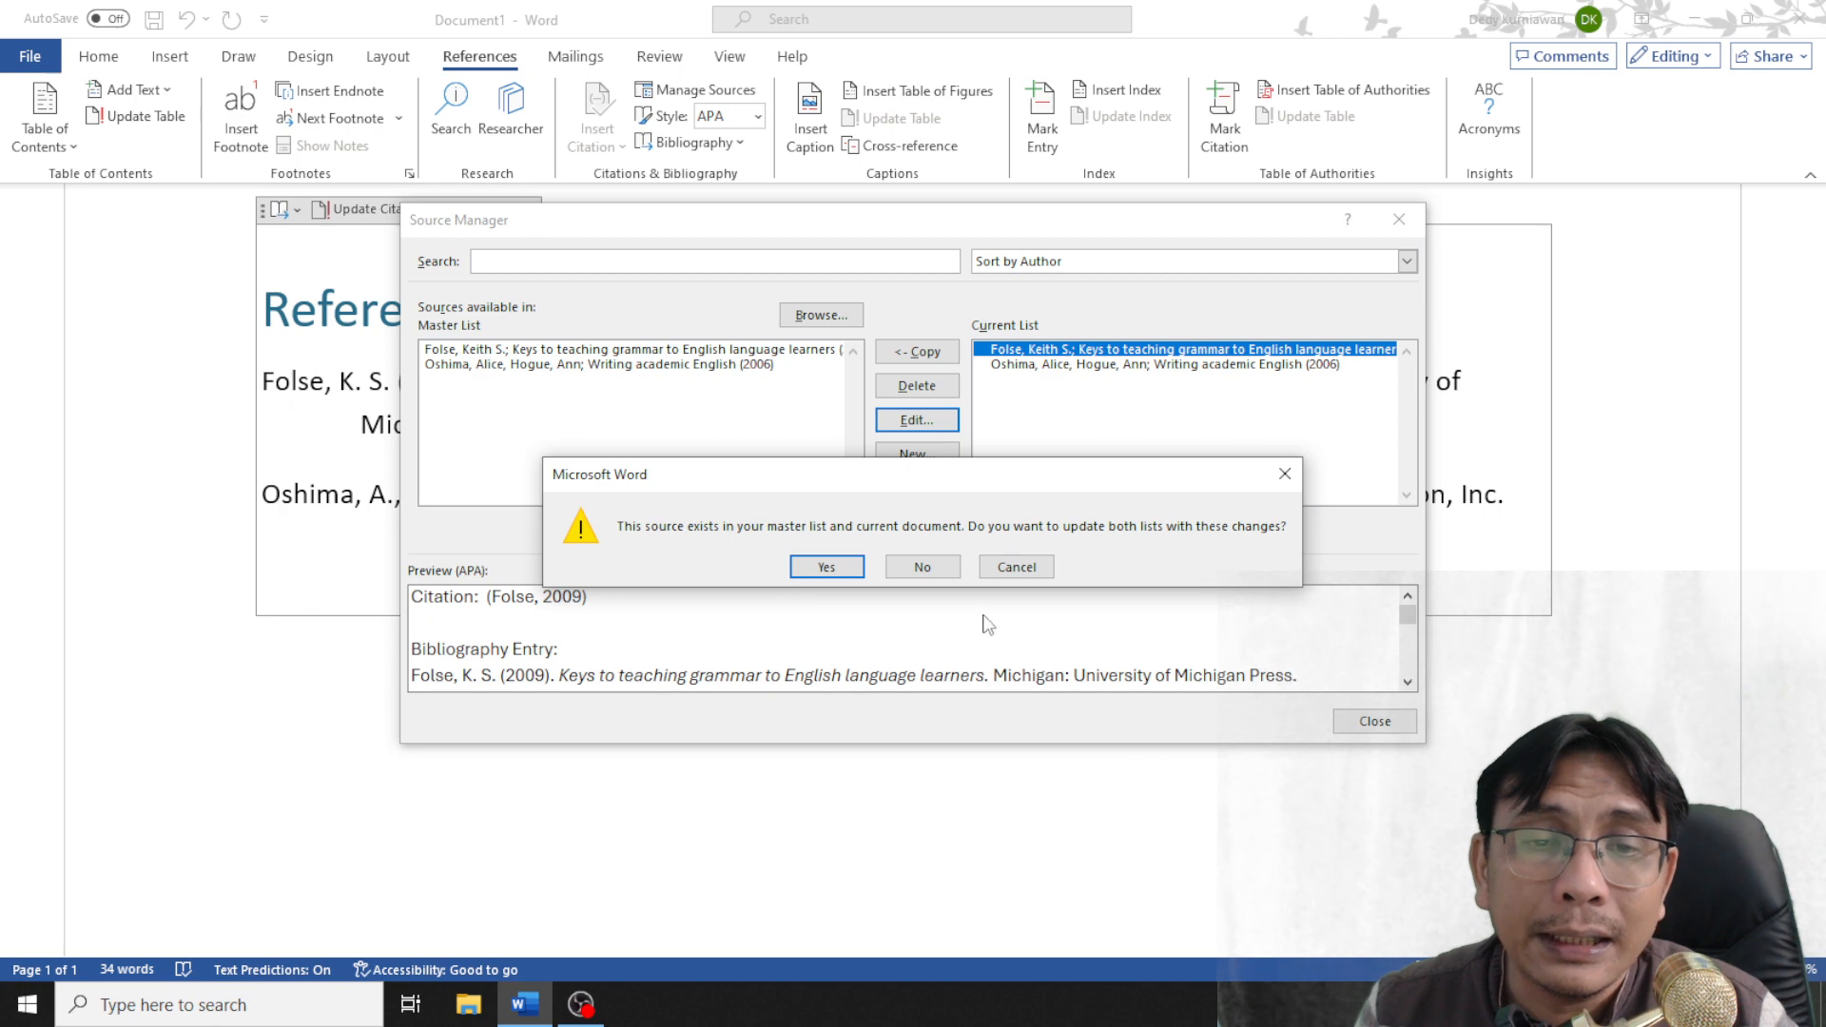
left_click(826, 567)
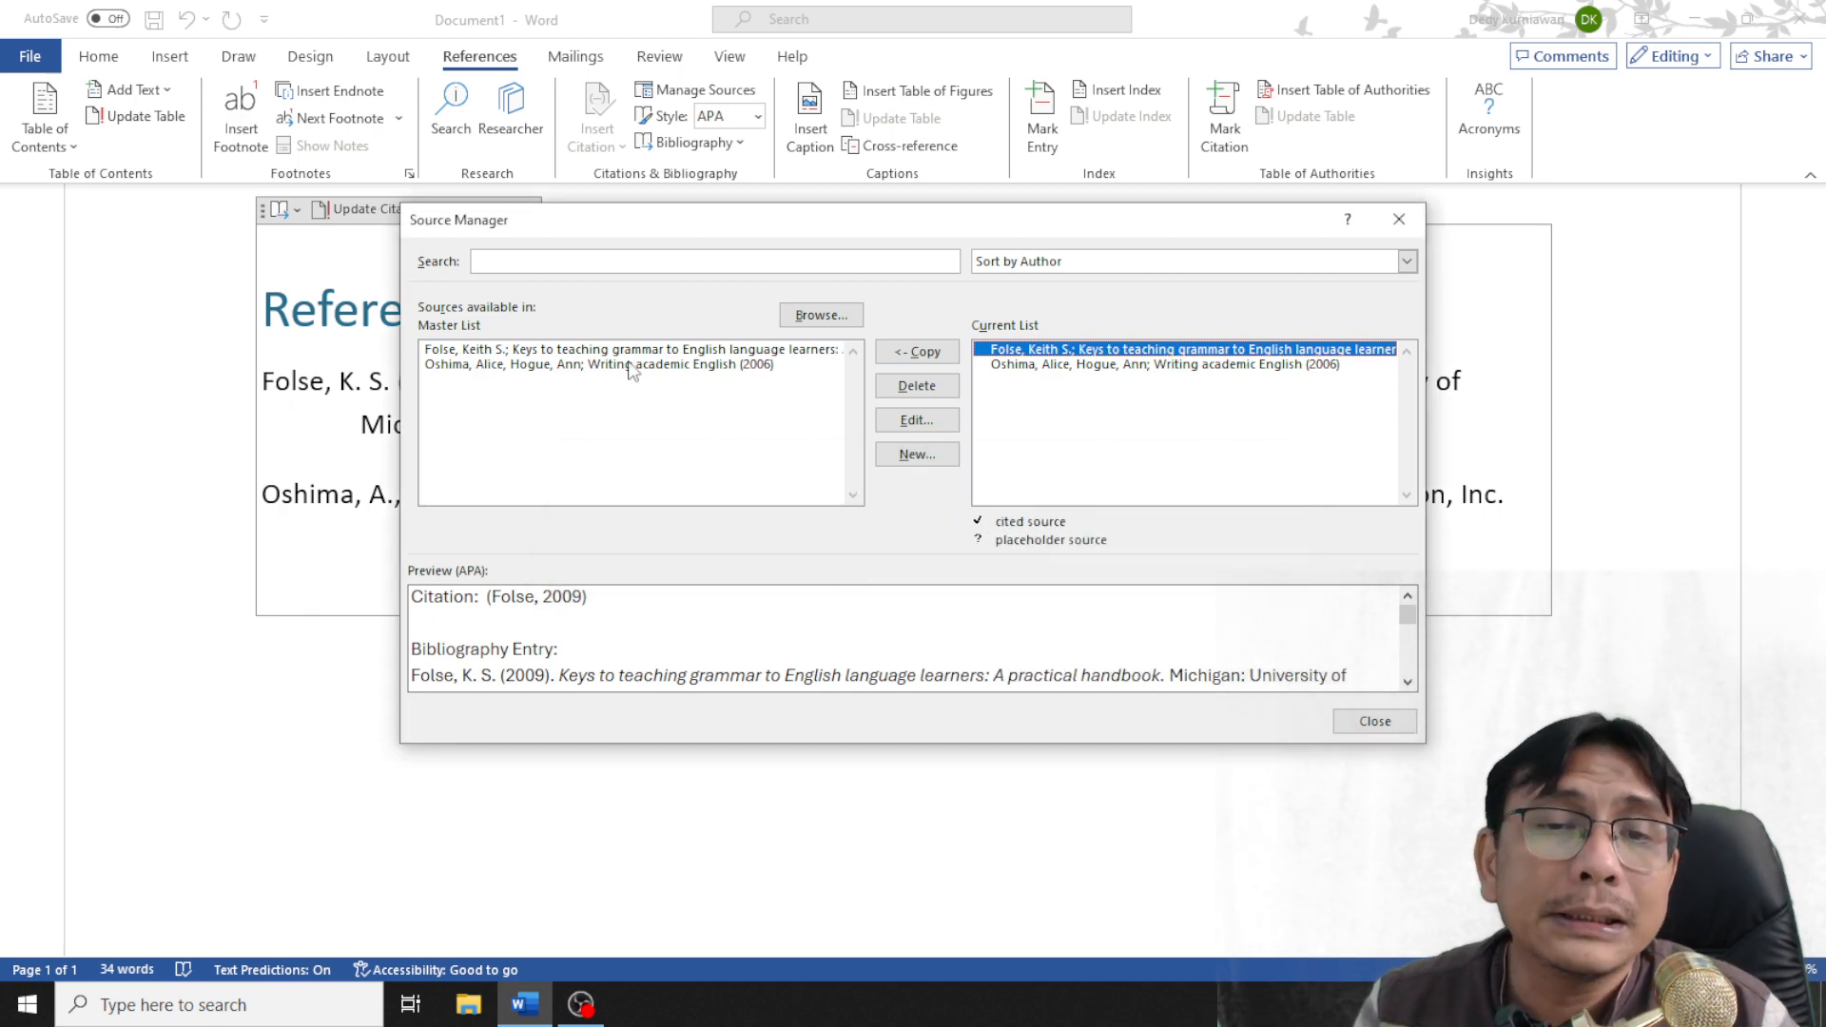
left_click(1385, 718)
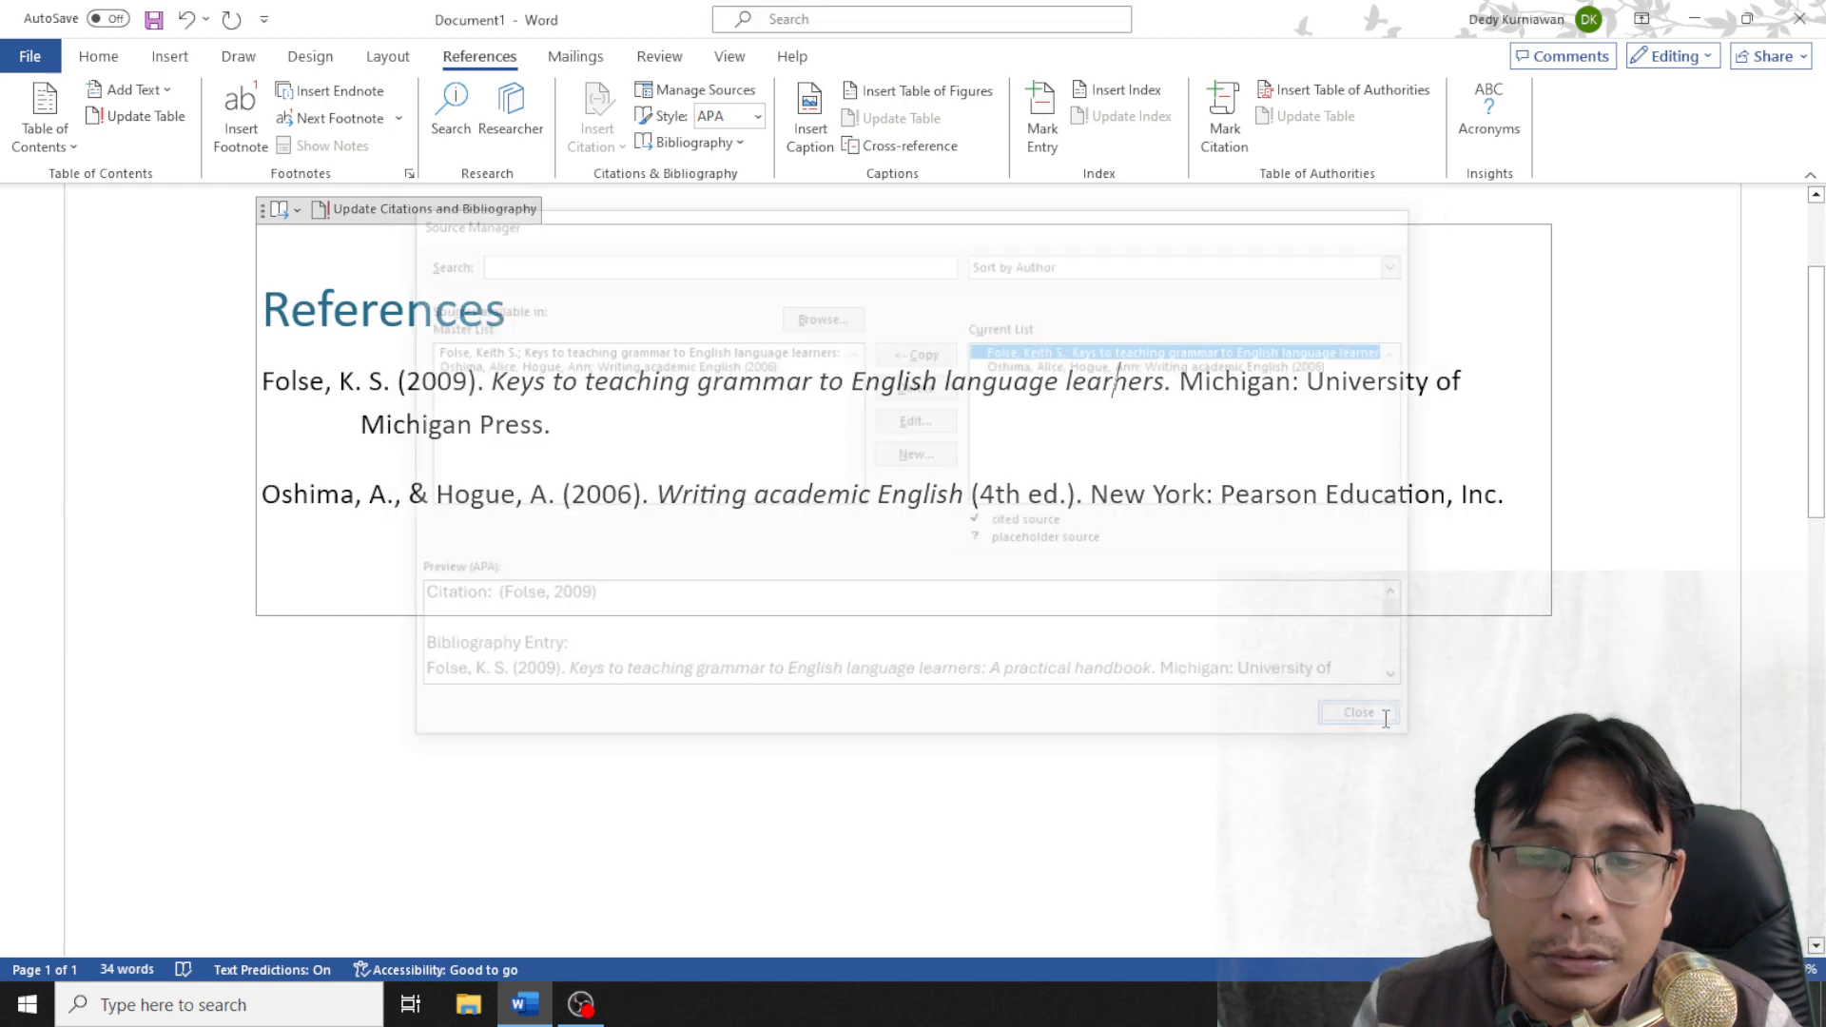
Step: Refresh the References bibliography field with the revised title of the 2009 book
right_click(899, 485)
left_click(1027, 672)
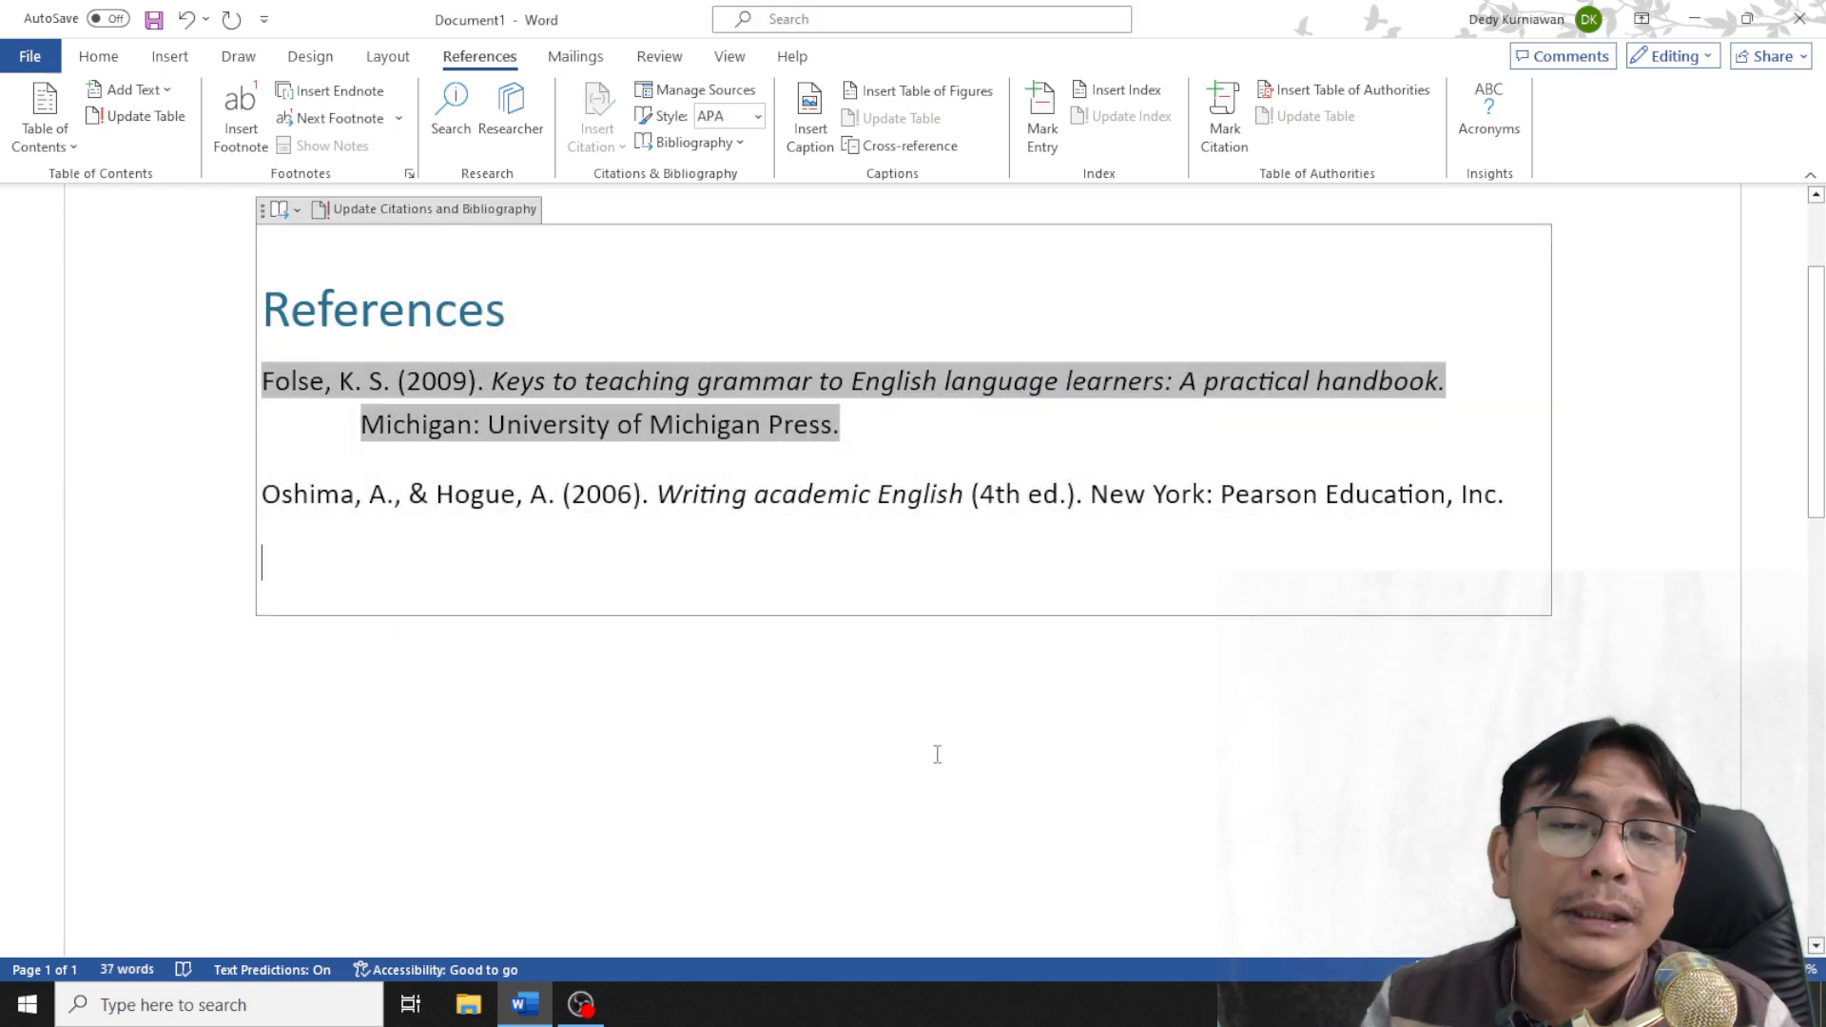
left_click(582, 1007)
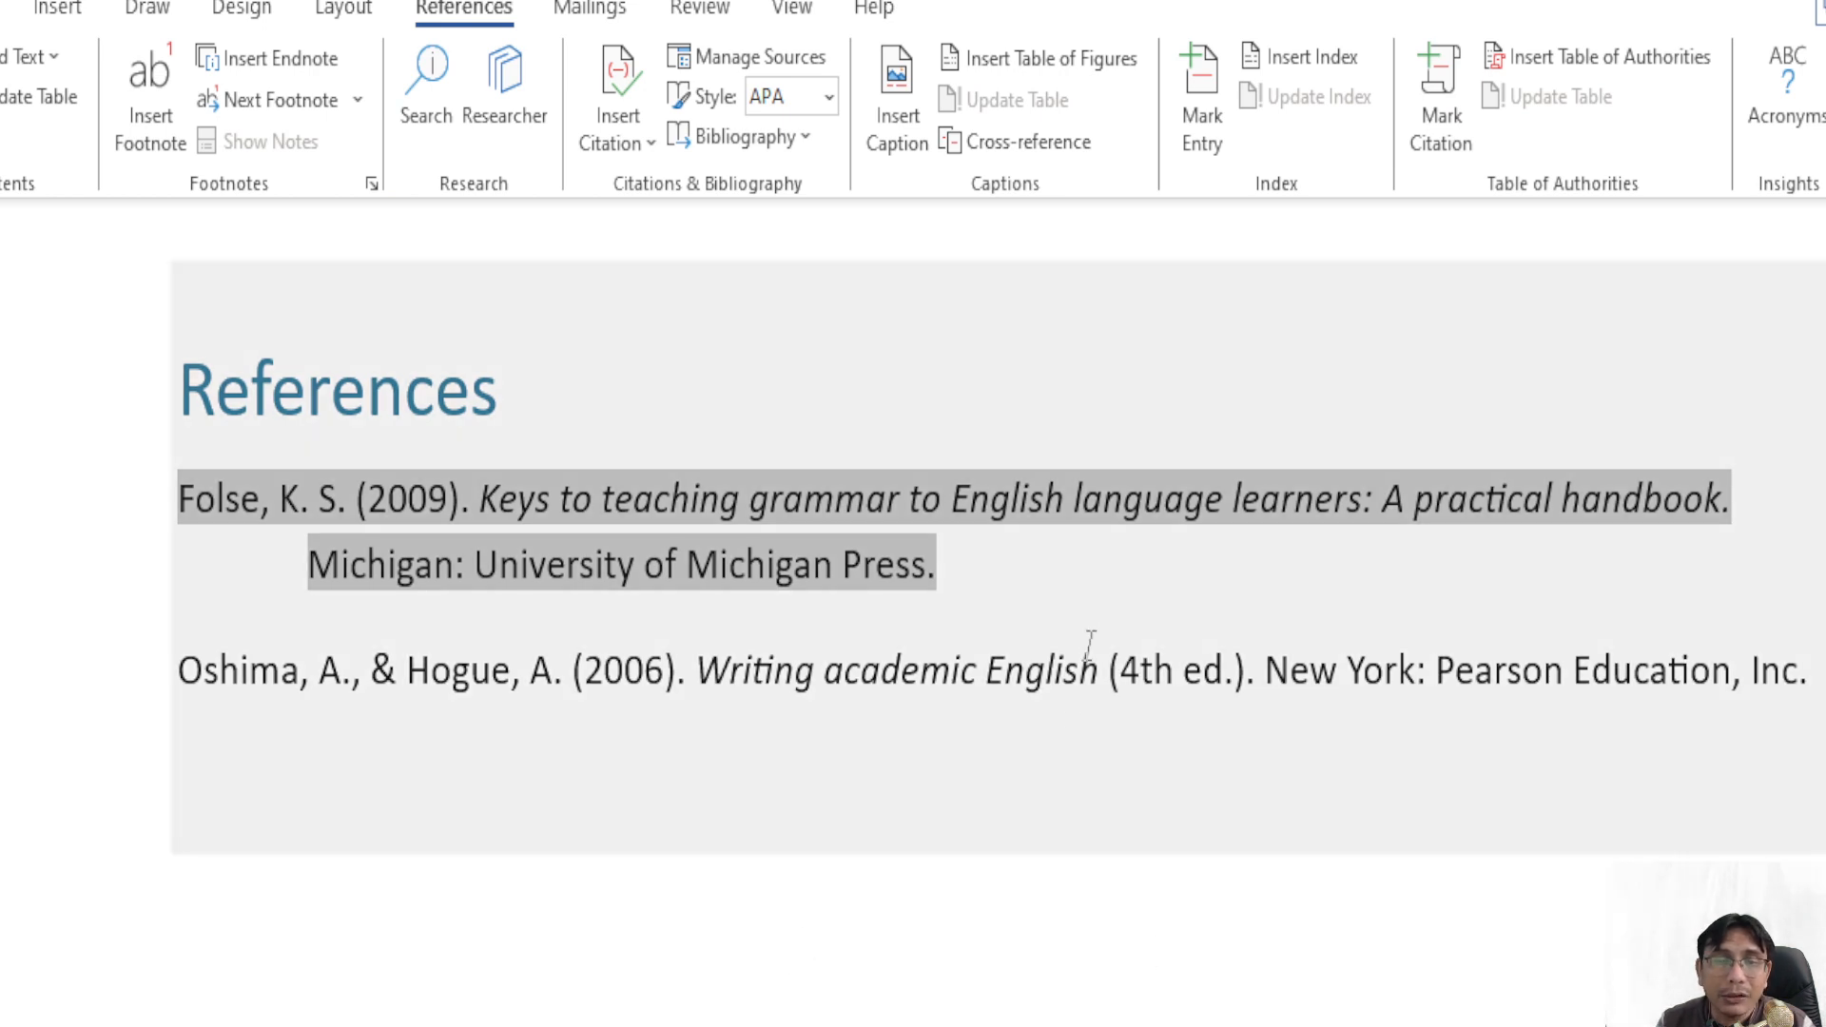
left_click(1099, 597)
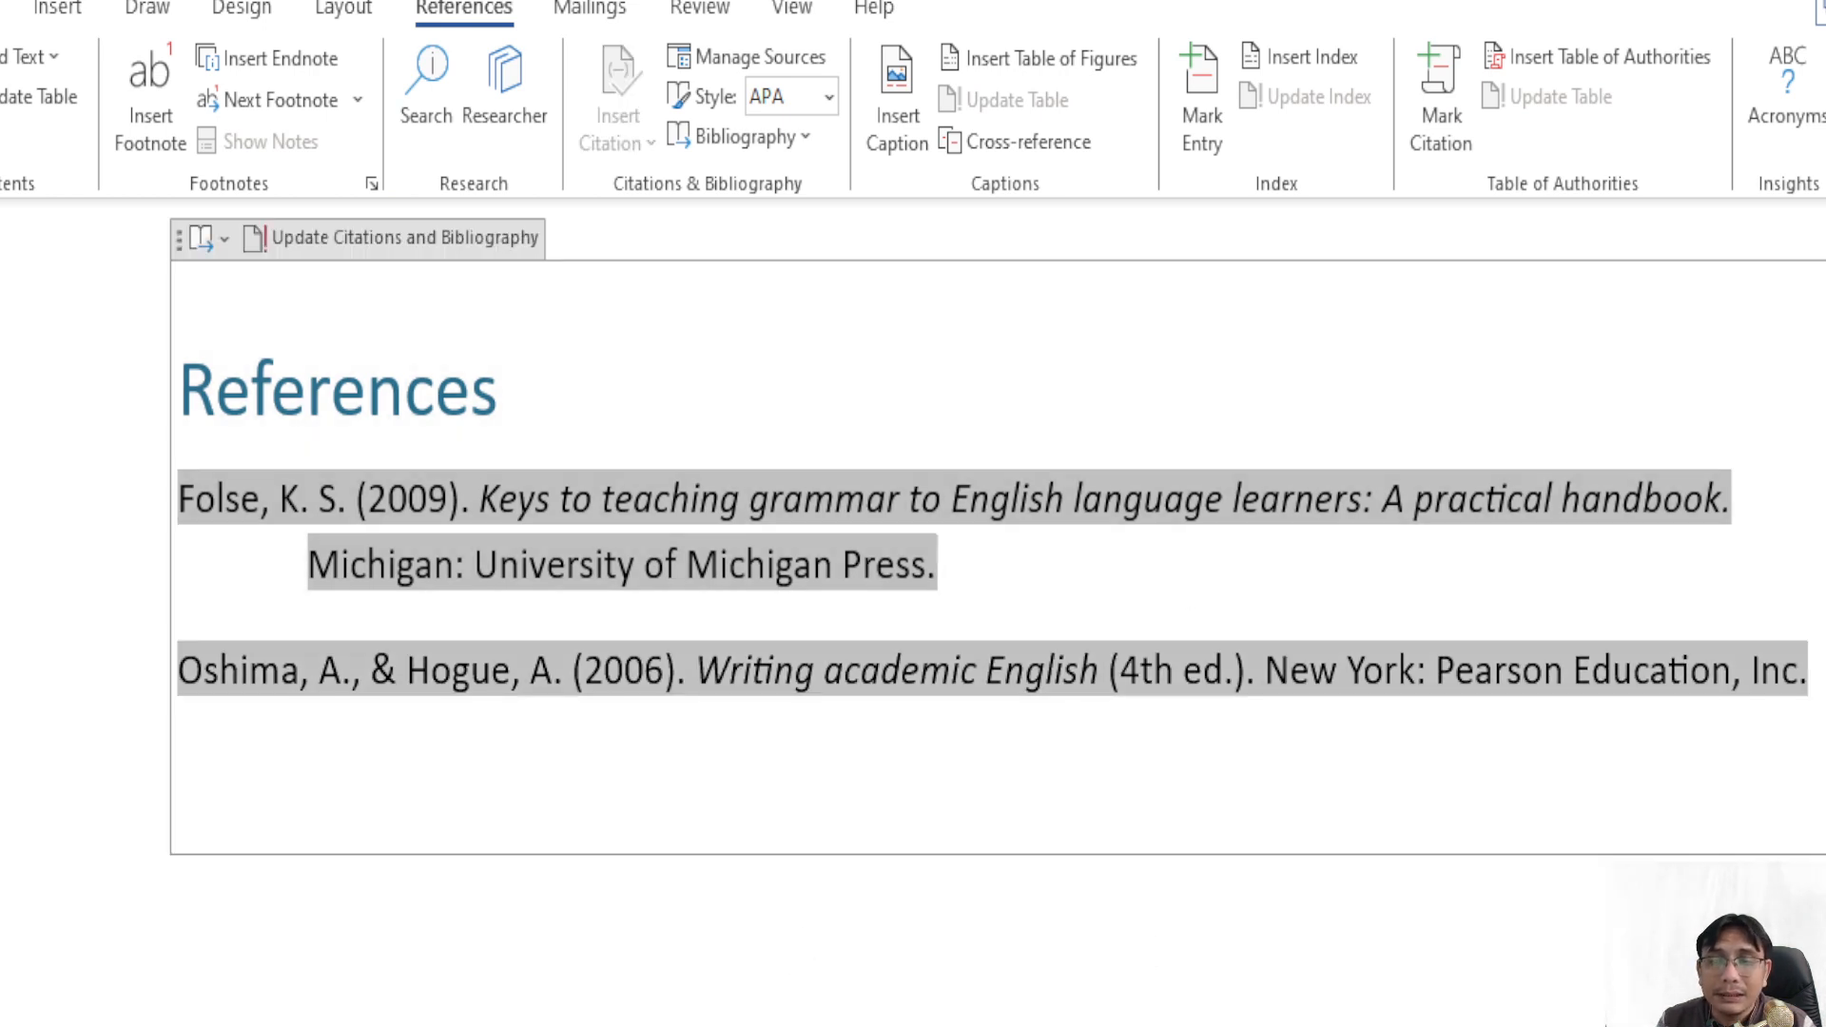
left_click(177, 880)
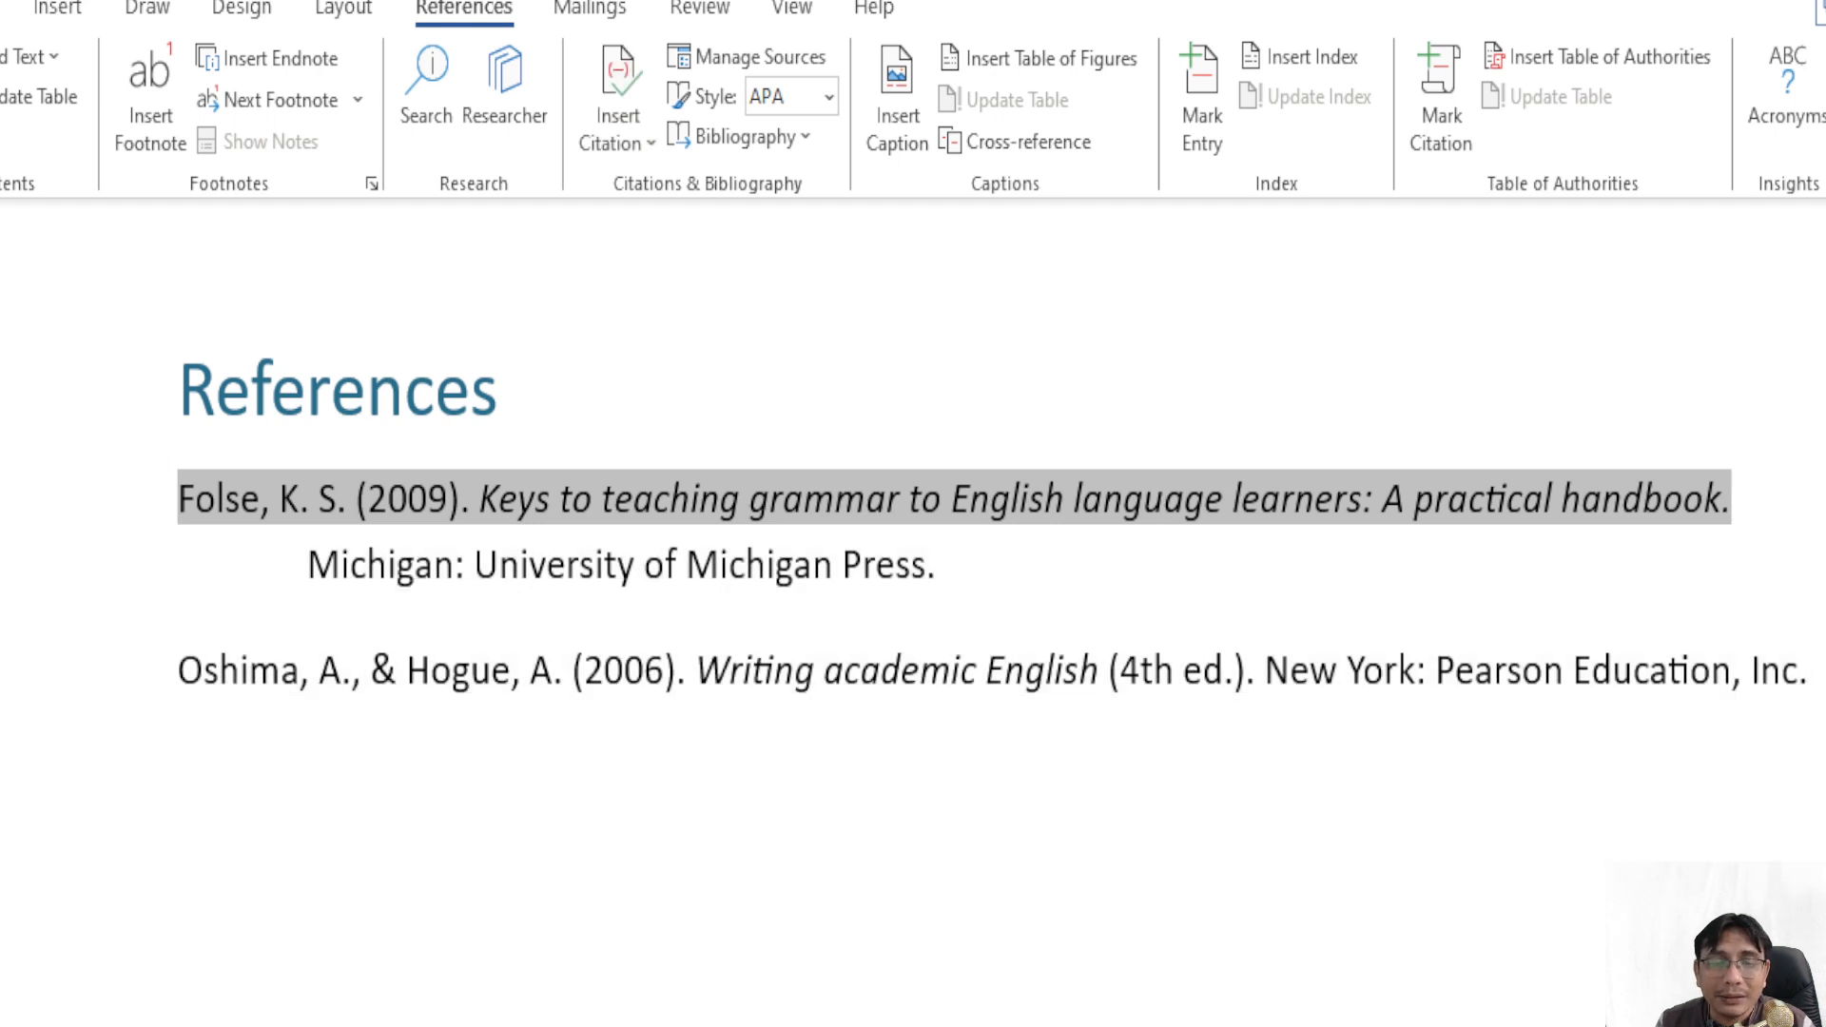